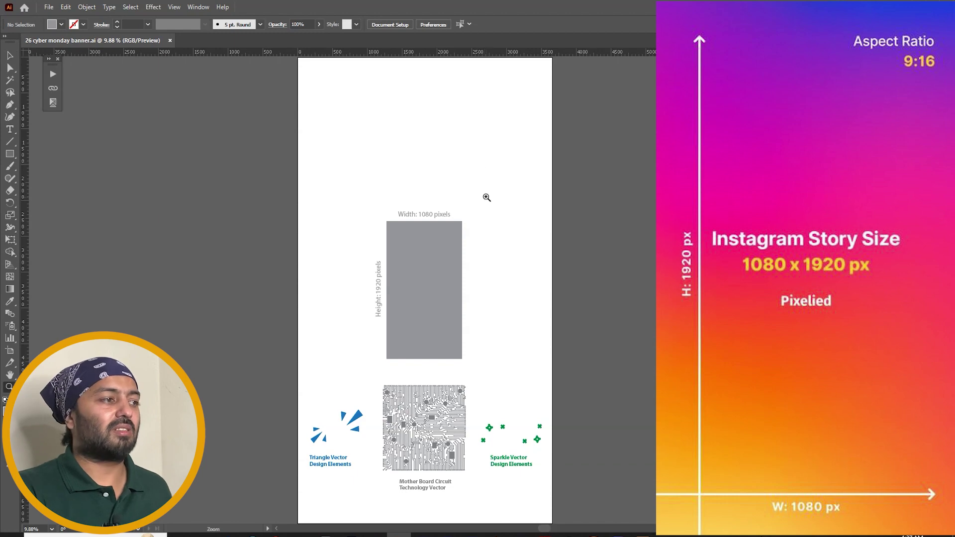
Step: Enlarge the grey rectangle proportionally from its centre to about 3202 × 5693 px
{"action": "left_click_drag", "start_coordinate": [486, 195], "coordinate": [339, 376]}
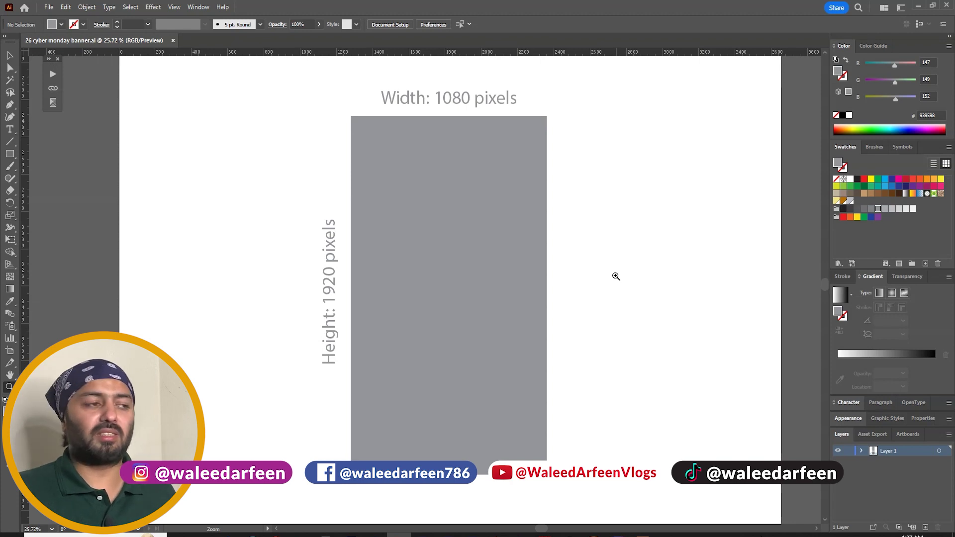
{"action": "key", "text": "v"}
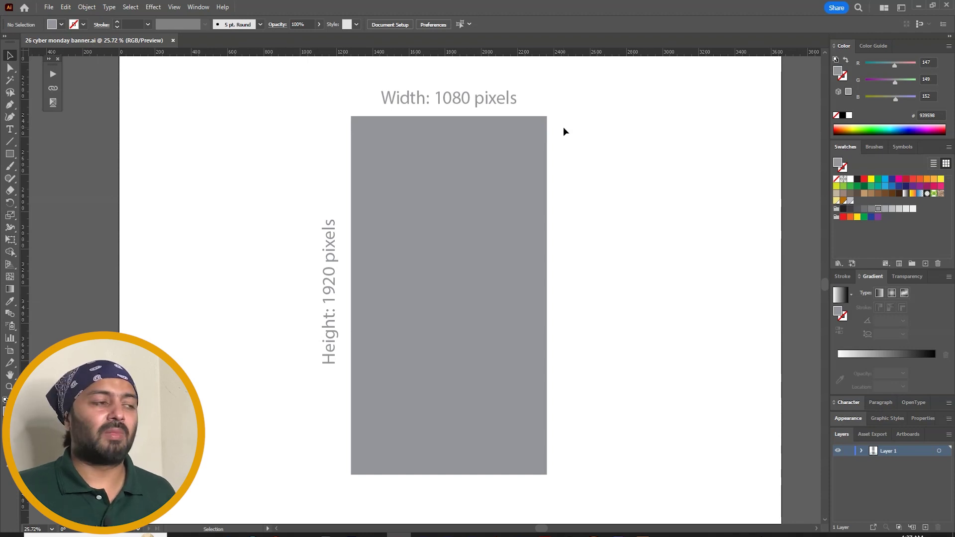
{"action": "key", "text": "ctrl+0"}
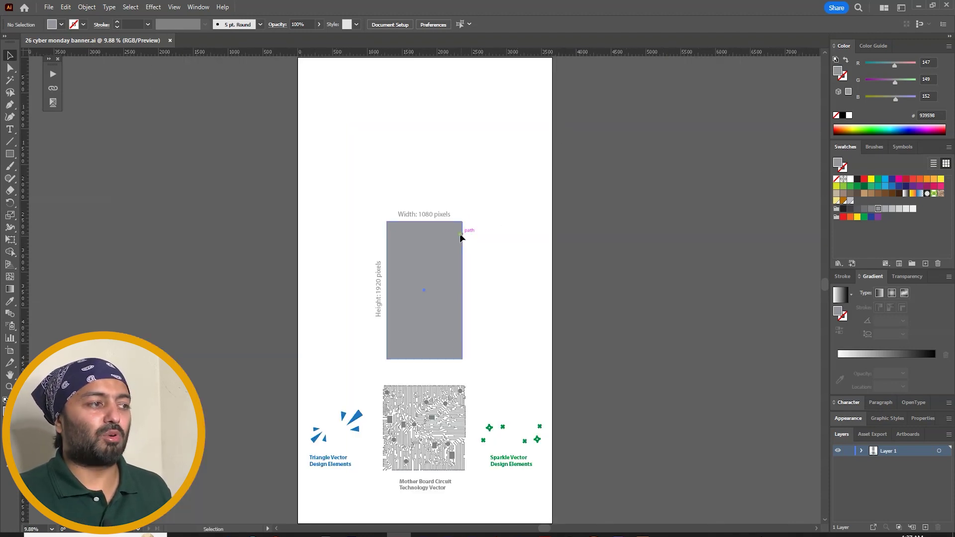
{"action": "left_click", "coordinate": [460, 231]}
{"action": "left_click_drag", "start_coordinate": [461, 222], "coordinate": [554, 85]}
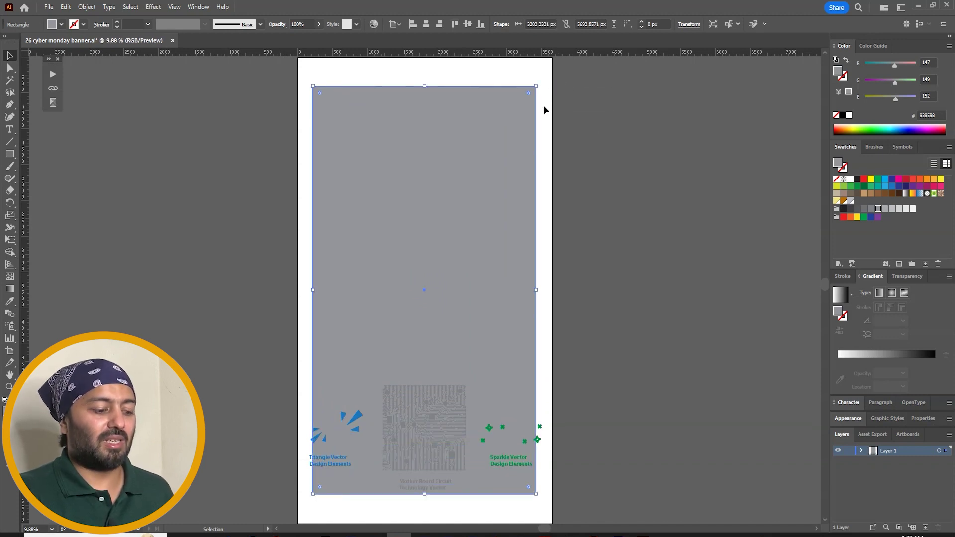
{"action": "key", "text": "Delete"}
{"action": "key", "text": "ctrl+z"}
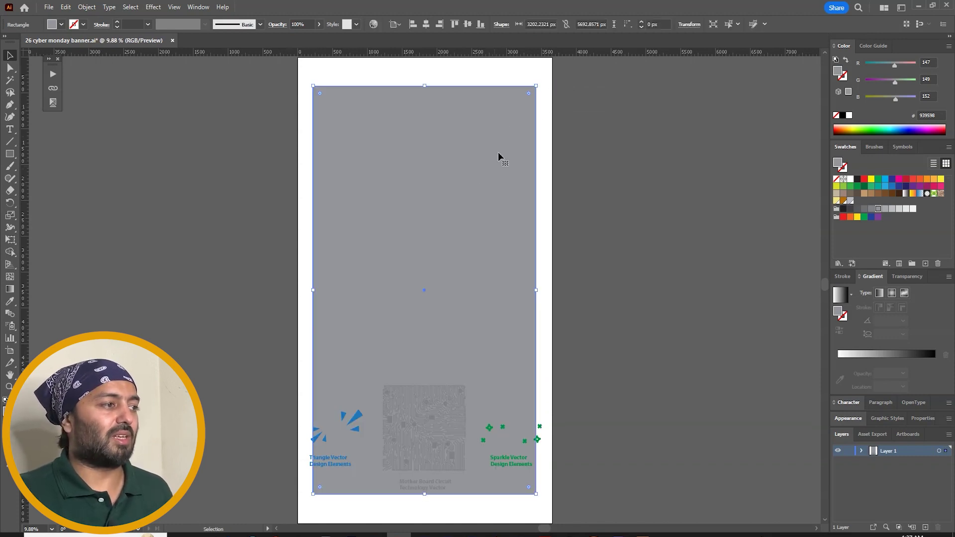
Step: Scale the grey rectangle up to the artboard's edges, about 3670 × 6500 px, and display the artboard's dimensions
{"action": "left_click_drag", "start_coordinate": [509, 131], "coordinate": [499, 180]}
{"action": "left_click_drag", "start_coordinate": [526, 137], "coordinate": [542, 107]}
{"action": "key", "text": "shift+o"}
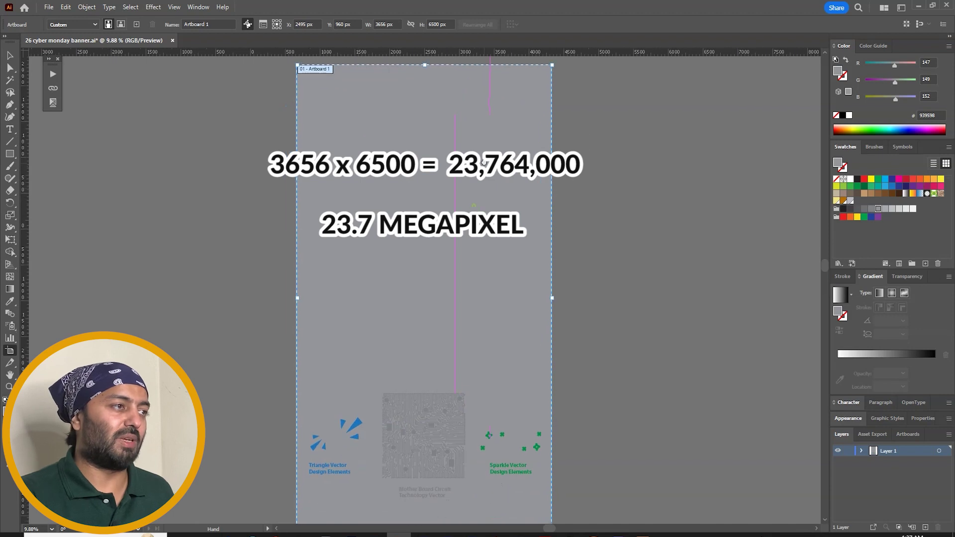
{"action": "key", "text": "v"}
{"action": "left_click", "coordinate": [506, 117]}
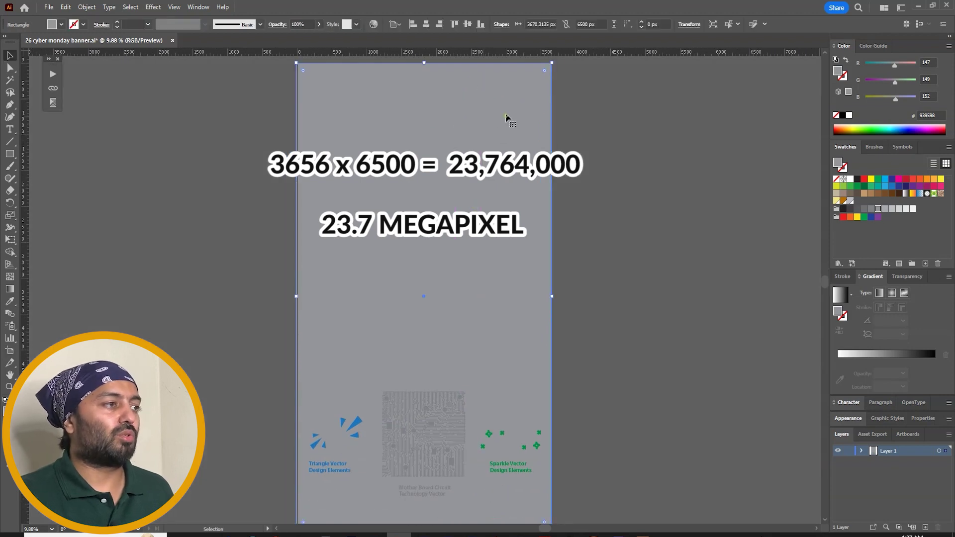
Step: Set the grey rectangle's width to 3656 px and deselect it
{"action": "left_click", "coordinate": [533, 23]}
{"action": "type", "text": "365"}
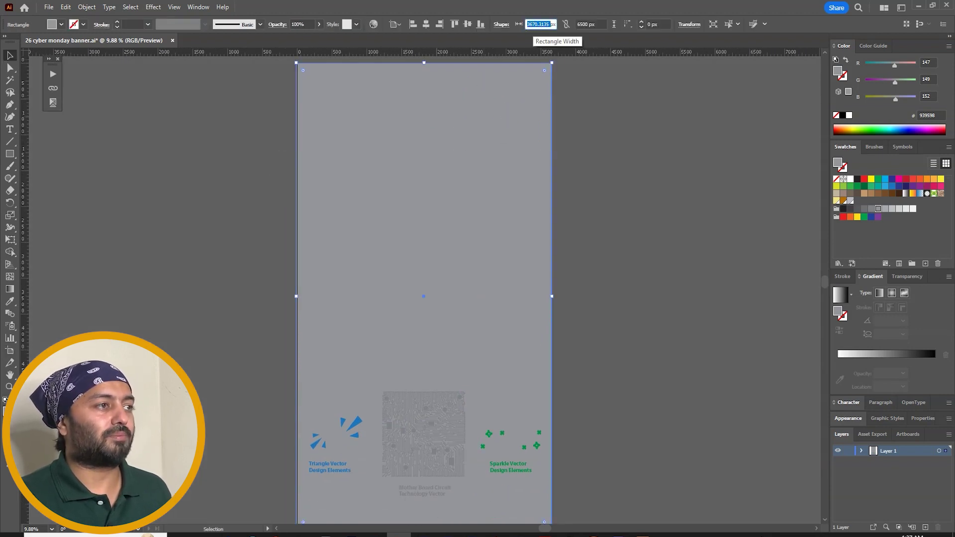
{"action": "type", "text": "0"}
{"action": "key", "text": "Tab"}
{"action": "key", "text": "Return"}
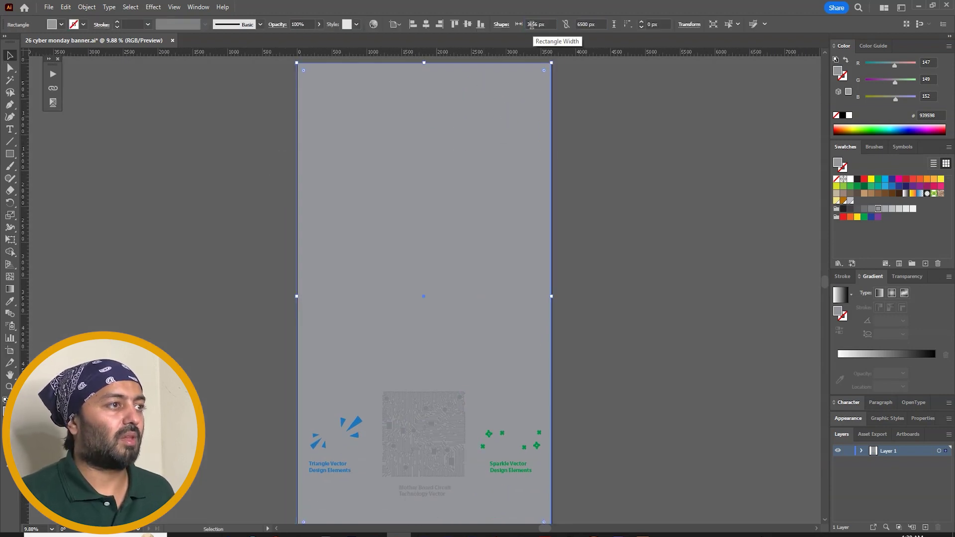
{"action": "left_click", "coordinate": [606, 134]}
Step: Move the grey rectangle to the right of the artboard and the width and height labels to its left
{"action": "left_click_drag", "start_coordinate": [592, 134], "coordinate": [588, 146]}
{"action": "left_click", "coordinate": [523, 131]}
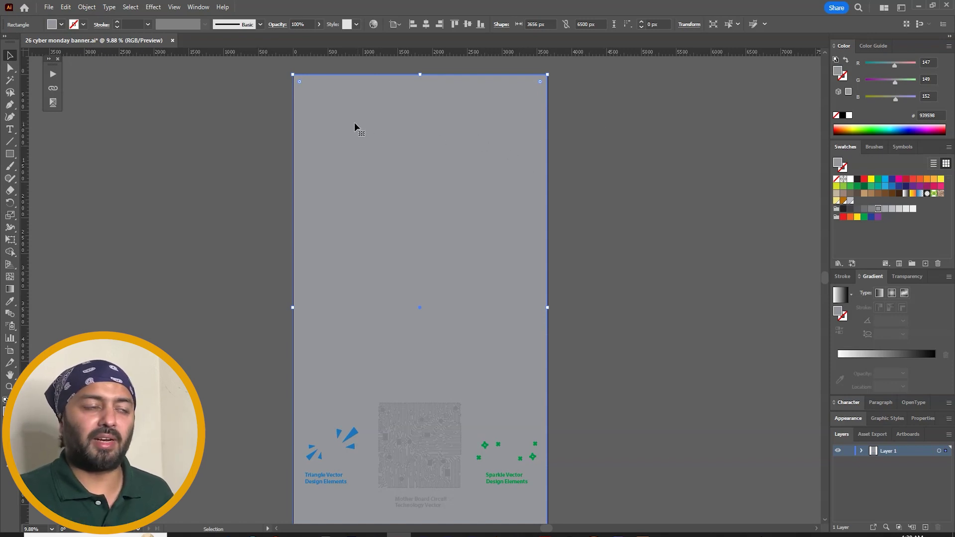
{"action": "left_click_drag", "start_coordinate": [354, 123], "coordinate": [635, 125]}
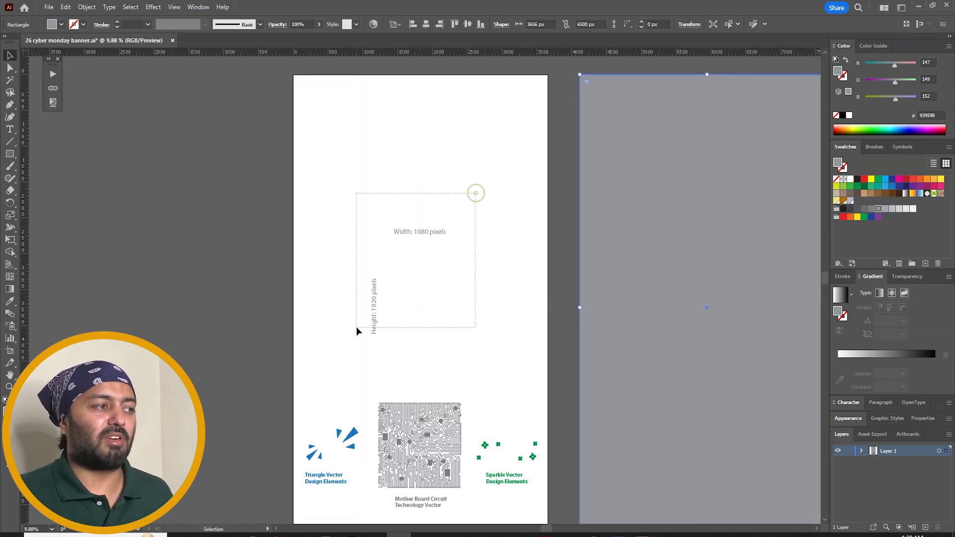
{"action": "left_click_drag", "start_coordinate": [439, 233], "coordinate": [250, 213]}
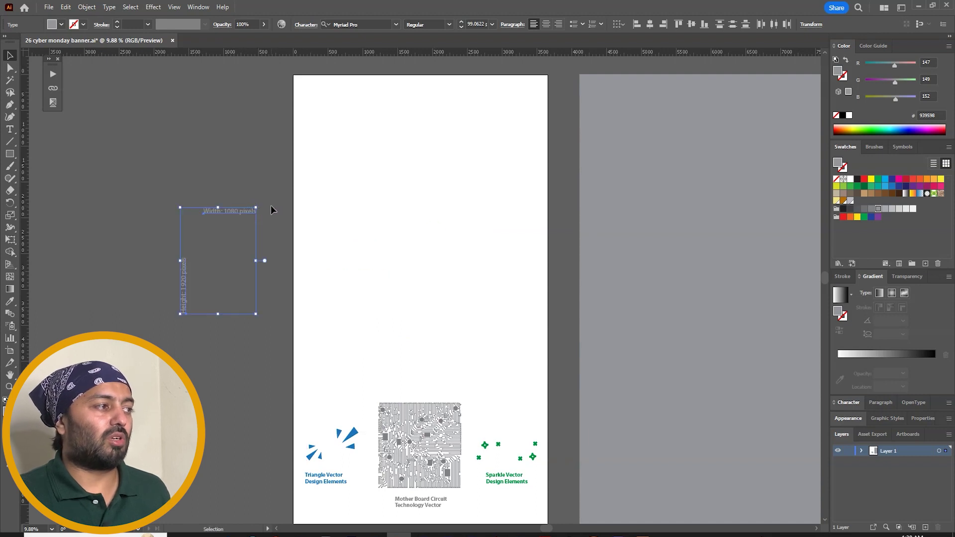
{"action": "left_click", "coordinate": [330, 219]}
Step: Examine the triangle, motherboard circuit and sparkle vector elements near the artboard's lower edge, ending close up on the triangles
{"action": "left_click_drag", "start_coordinate": [424, 314], "coordinate": [410, 291]}
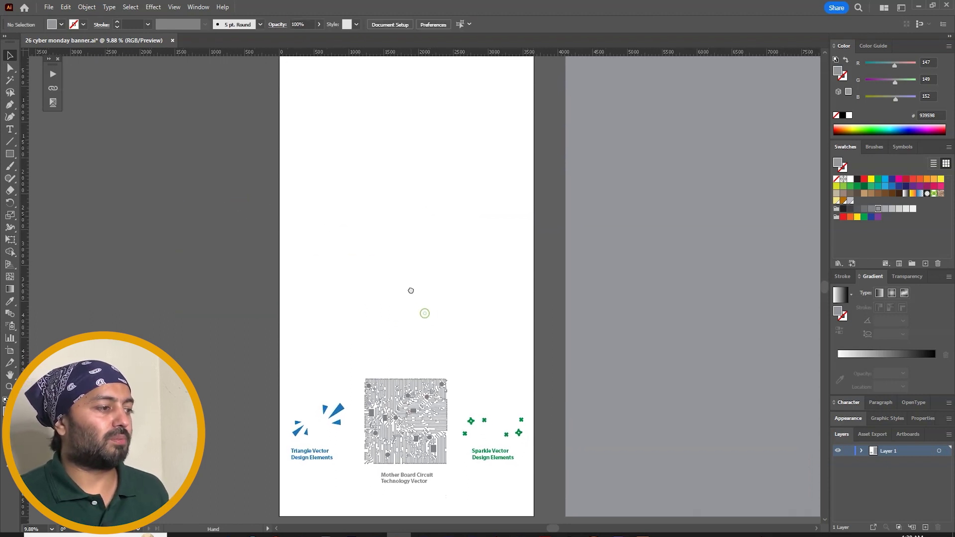
{"action": "left_click", "coordinate": [566, 168]}
{"action": "left_click_drag", "start_coordinate": [506, 281], "coordinate": [503, 209]}
{"action": "key", "text": "z"}
{"action": "left_click_drag", "start_coordinate": [540, 272], "coordinate": [279, 435]}
{"action": "left_click_drag", "start_coordinate": [374, 202], "coordinate": [285, 210]}
{"action": "key", "text": "v"}
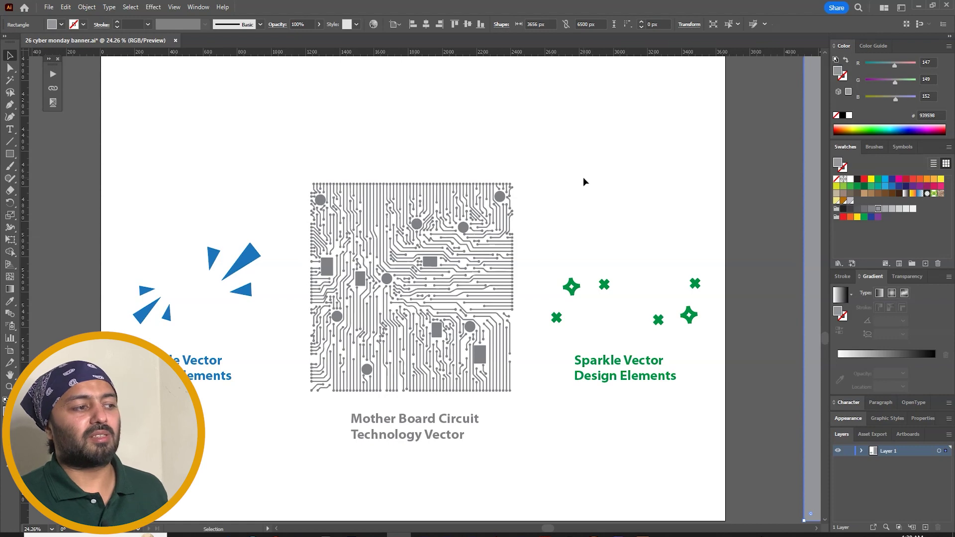
{"action": "key", "text": "z"}
{"action": "left_click_drag", "start_coordinate": [276, 213], "coordinate": [105, 408]}
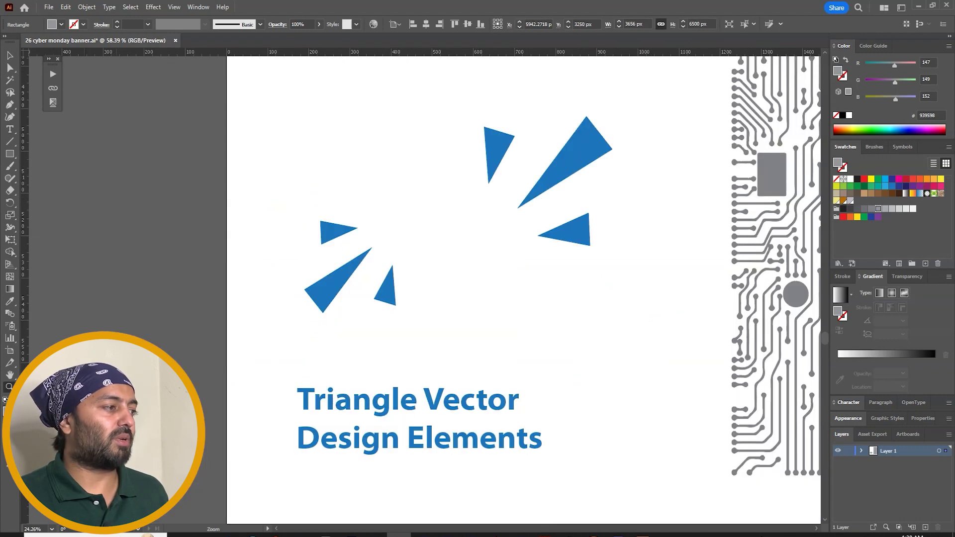
{"action": "key", "text": "v"}
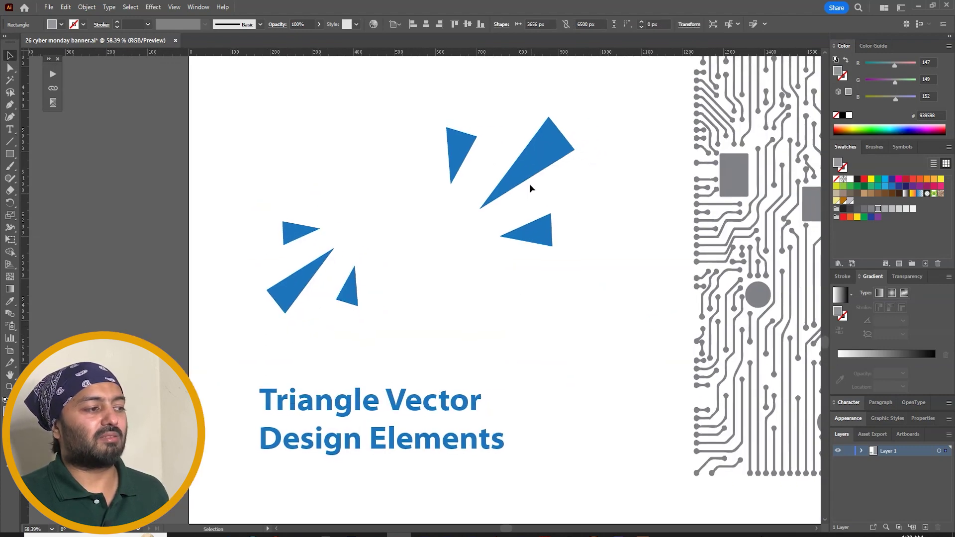
Step: Shift the small and the large blue triangle groups slightly above their label
{"action": "mouse_move", "coordinate": [542, 164]}
{"action": "left_mouse_down"}
{"action": "mouse_move", "coordinate": [551, 162]}
{"action": "mouse_move", "coordinate": [525, 165]}
{"action": "left_mouse_up"}
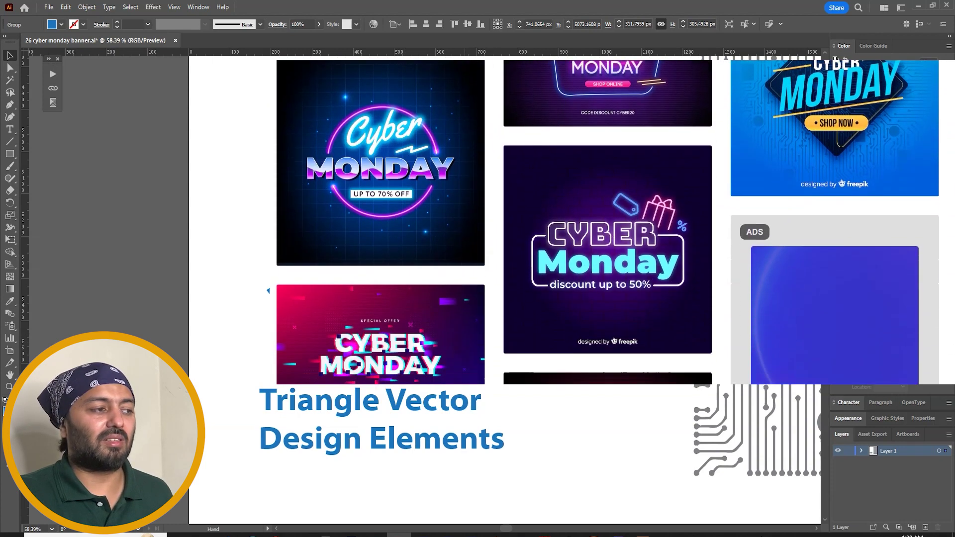
{"action": "left_click_drag", "start_coordinate": [477, 249], "coordinate": [436, 259]}
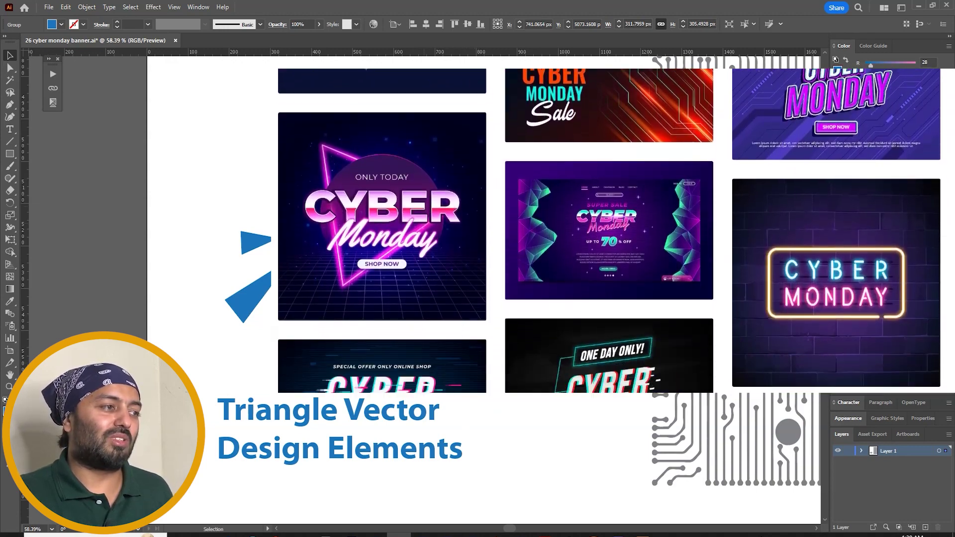
{"action": "left_click_drag", "start_coordinate": [269, 277], "coordinate": [257, 281]}
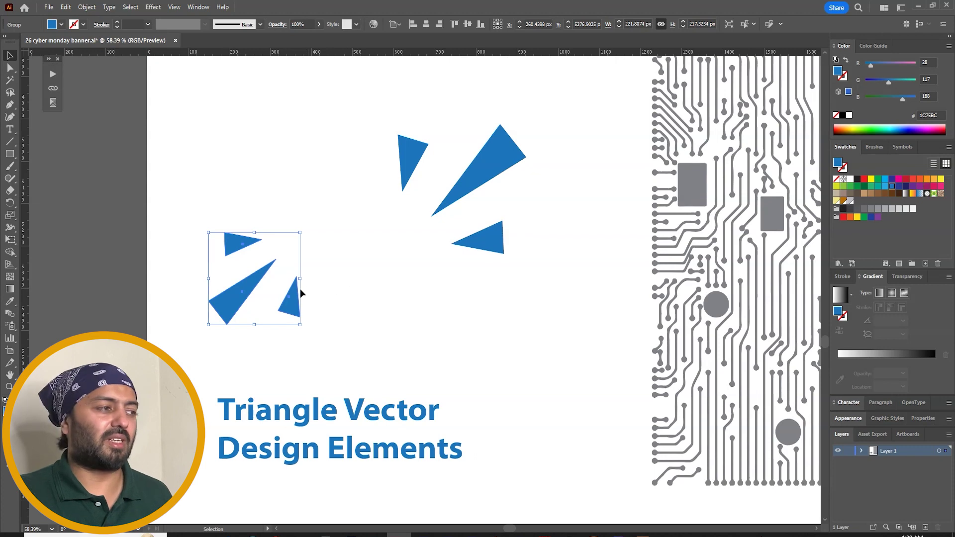
{"action": "mouse_move", "coordinate": [300, 289]}
{"action": "left_mouse_down"}
{"action": "mouse_move", "coordinate": [279, 264]}
{"action": "mouse_move", "coordinate": [298, 277]}
{"action": "left_mouse_up"}
{"action": "left_click_drag", "start_coordinate": [464, 198], "coordinate": [458, 210]}
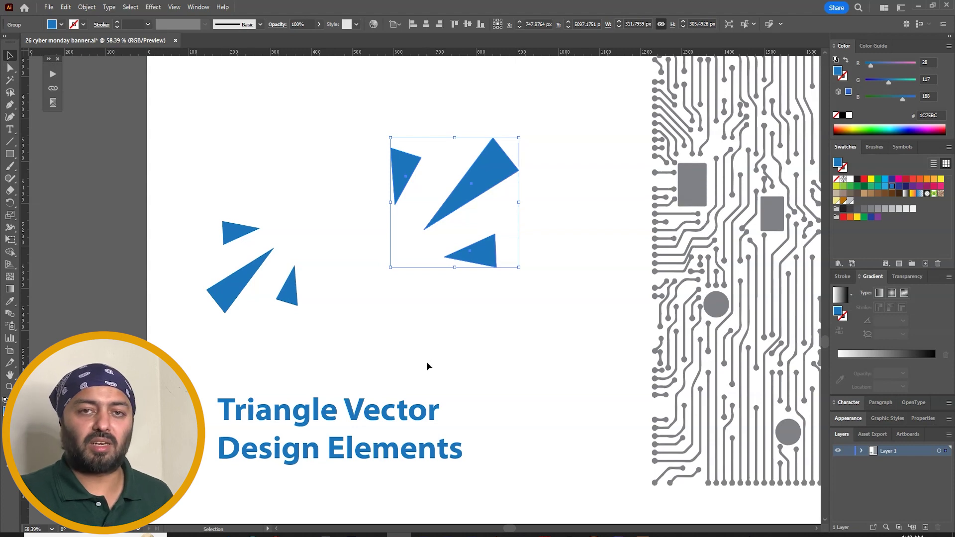
Step: Copy the "Triangle Vector Design Elements" label text and search Google for it in the web browser
{"action": "left_click", "coordinate": [351, 425]}
{"action": "left_click", "coordinate": [454, 340]}
{"action": "key", "text": "t"}
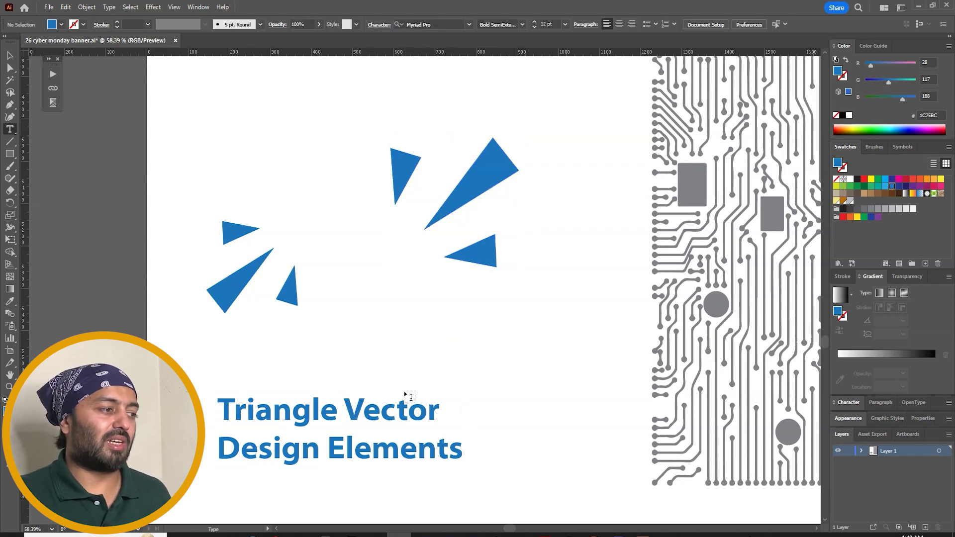
{"action": "left_click", "coordinate": [400, 407]}
{"action": "key", "text": "ctrl+a"}
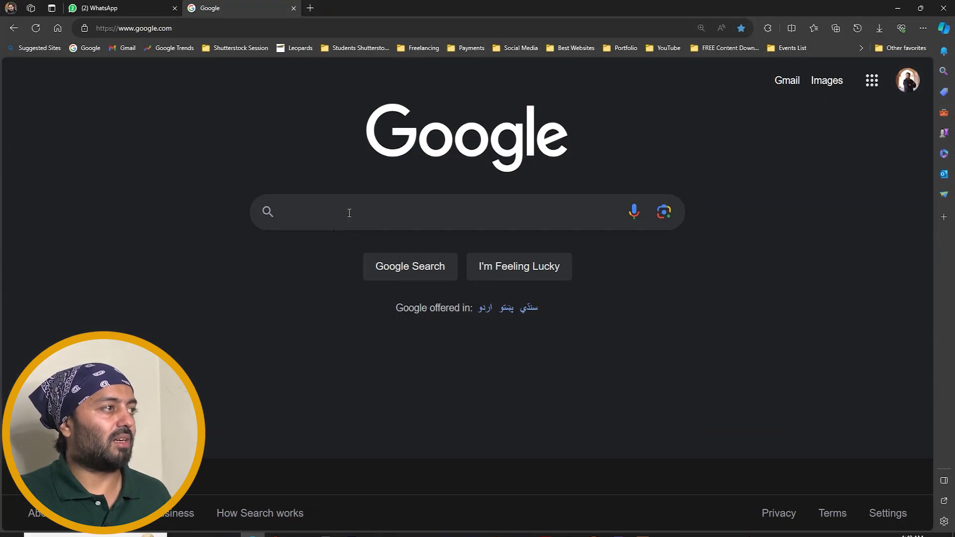
{"action": "type", "text": "Triangle Vector Design Elements"}
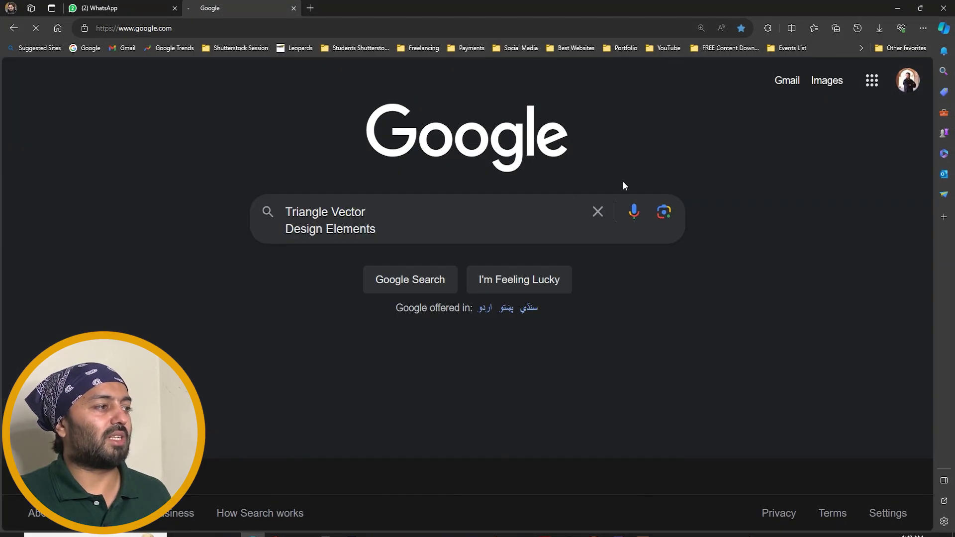
{"action": "key", "text": "Return"}
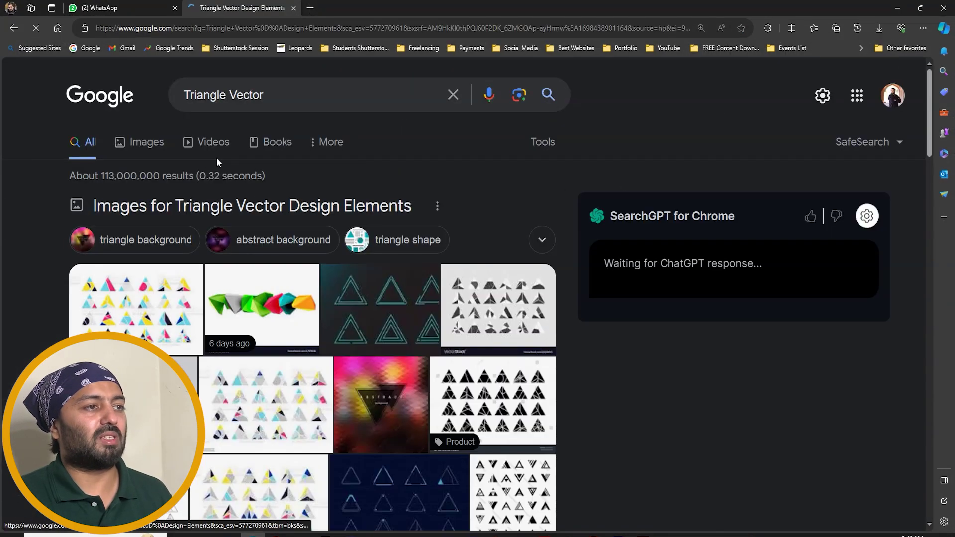
Step: Browse the image results for the triangle vector search and preview the black-and-white geometric shapes image from Dreamstime
{"action": "left_click", "coordinate": [149, 142]}
{"action": "scroll", "coordinate": [248, 179], "scroll_direction": "down", "scroll_amount": 10}
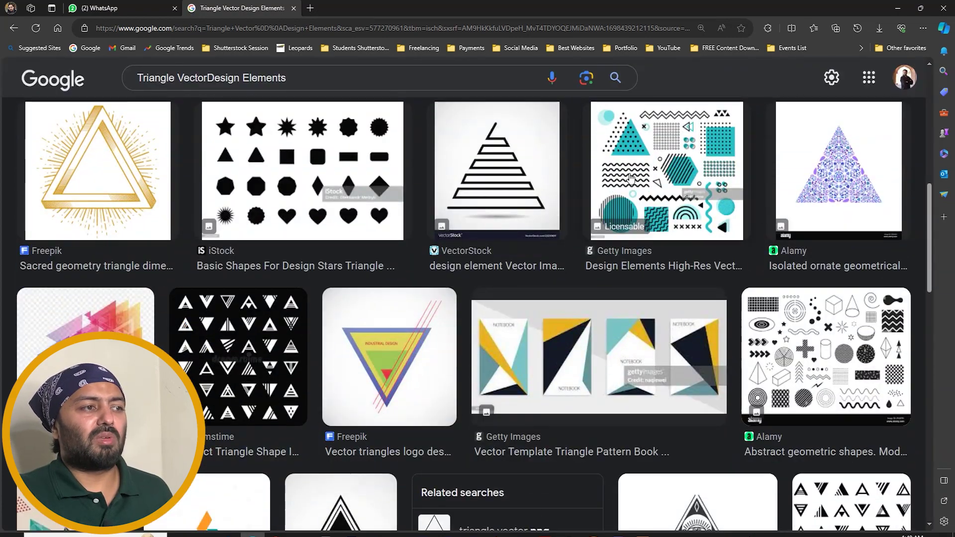
{"action": "scroll", "coordinate": [303, 190], "scroll_direction": "down", "scroll_amount": 1}
{"action": "scroll", "coordinate": [302, 190], "scroll_direction": "down", "scroll_amount": 10}
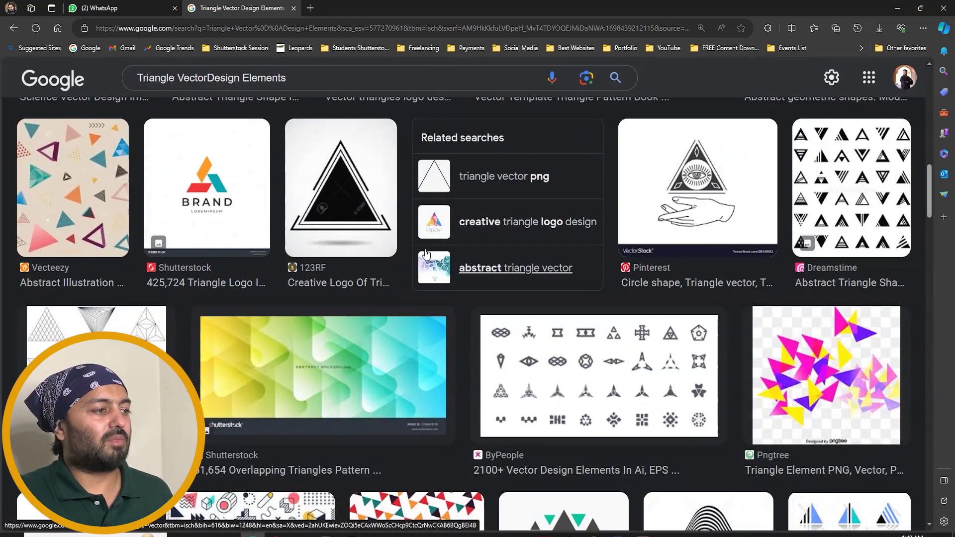
{"action": "scroll", "coordinate": [442, 259], "scroll_direction": "down", "scroll_amount": 5}
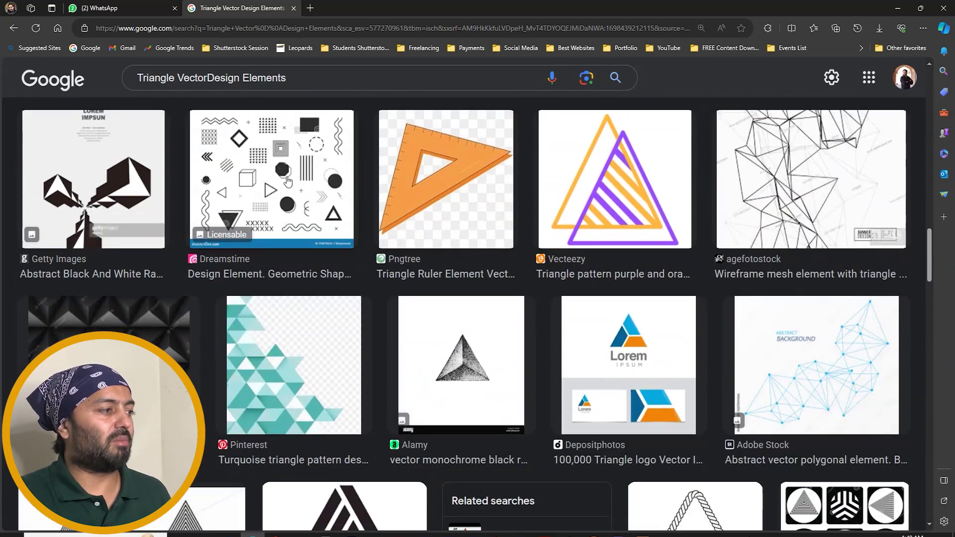
{"action": "left_click", "coordinate": [288, 181]}
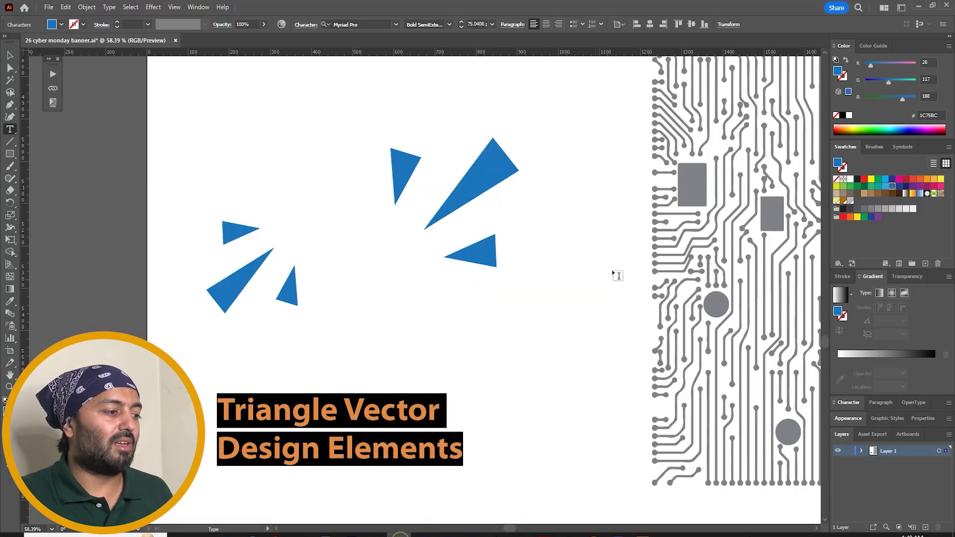
{"action": "left_click_drag", "start_coordinate": [614, 273], "coordinate": [326, 264]}
{"action": "left_click", "coordinate": [10, 55]}
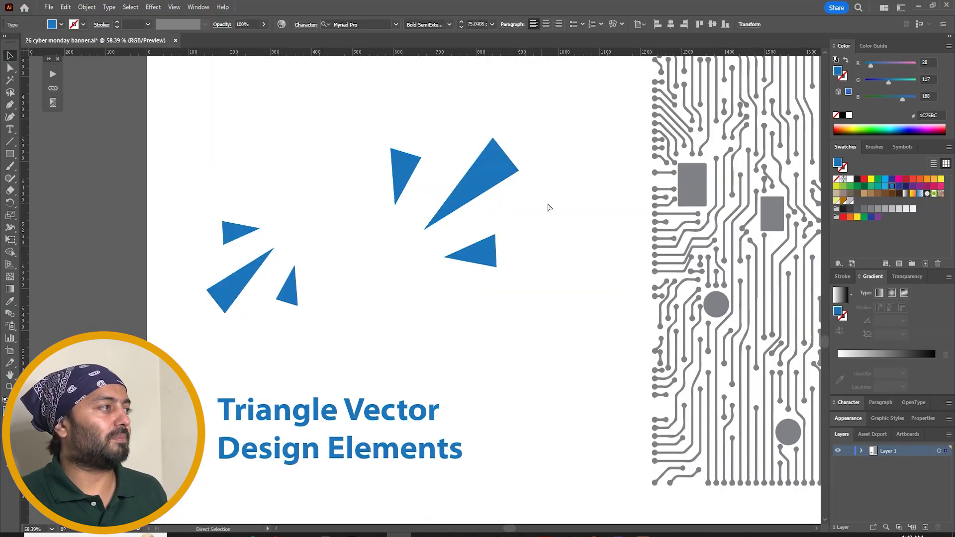
{"action": "left_click", "coordinate": [572, 195]}
Step: Copy the text of the "Mother Board Circuit Technology Vector" label below the circuit graphic
{"action": "left_click_drag", "start_coordinate": [608, 194], "coordinate": [133, 228]}
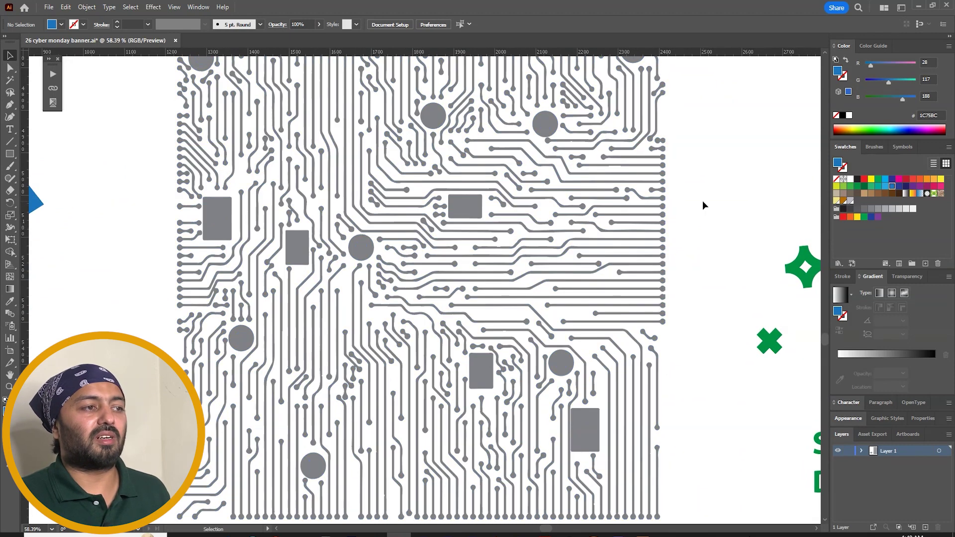
{"action": "key", "text": "space"}
{"action": "left_click_drag", "start_coordinate": [676, 214], "coordinate": [691, 89]}
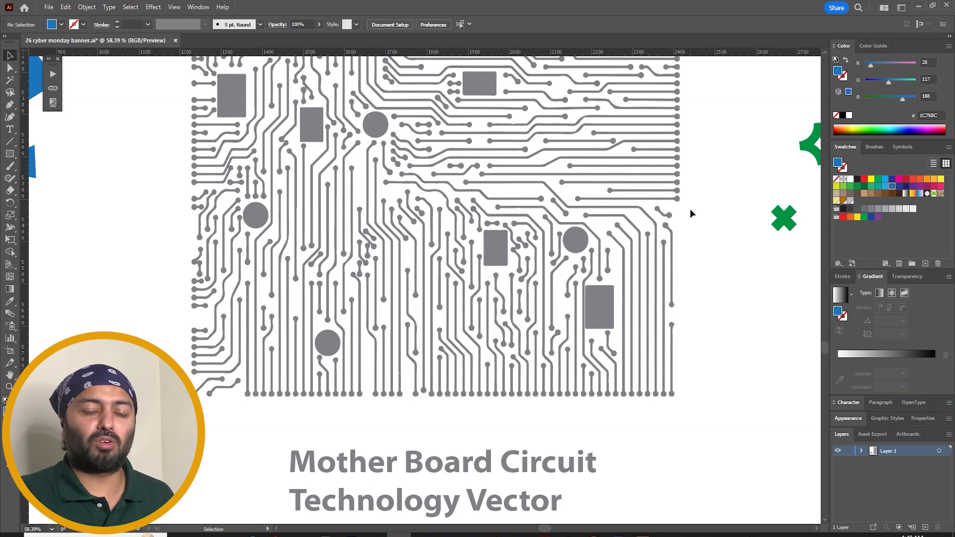
{"action": "double_click", "coordinate": [451, 465]}
{"action": "key", "text": "ctrl+a"}
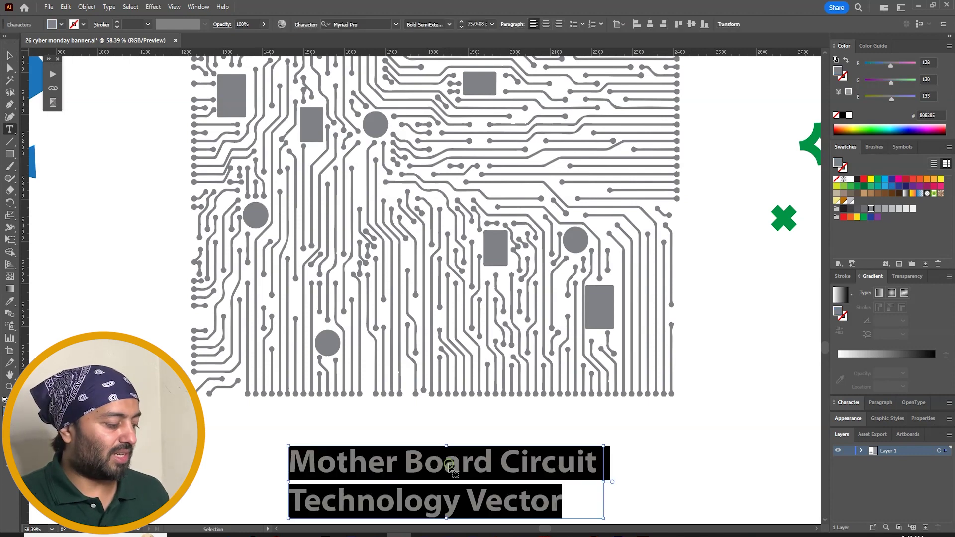
{"action": "key", "text": "ctrl+c"}
Step: Switch to the browser, search Google Images for "Mother Board Circuit Technology Vector" and browse the results
{"action": "left_click", "coordinate": [254, 534]}
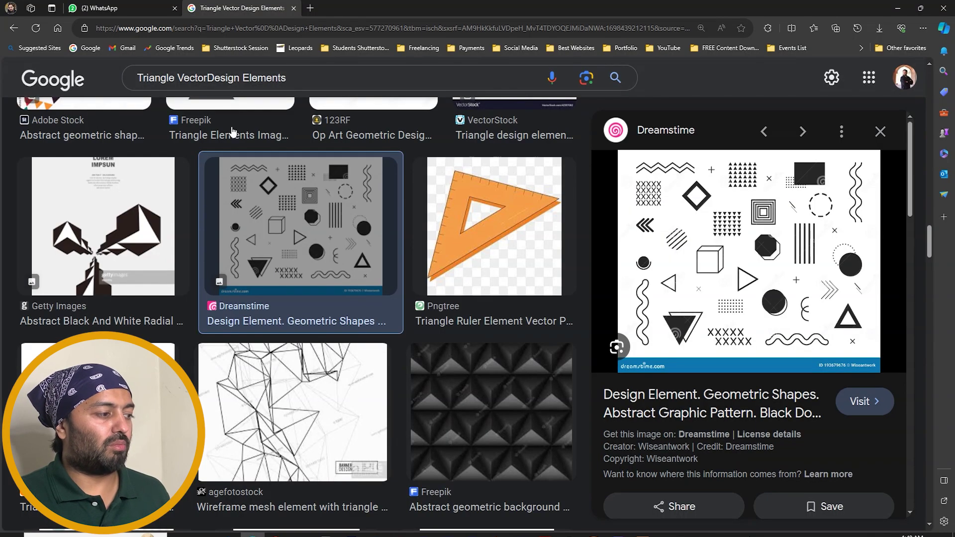
{"action": "left_click", "coordinate": [298, 75]}
{"action": "key", "text": "ctrl+a"}
{"action": "key", "text": "ctrl+v"}
{"action": "key", "text": "Return"}
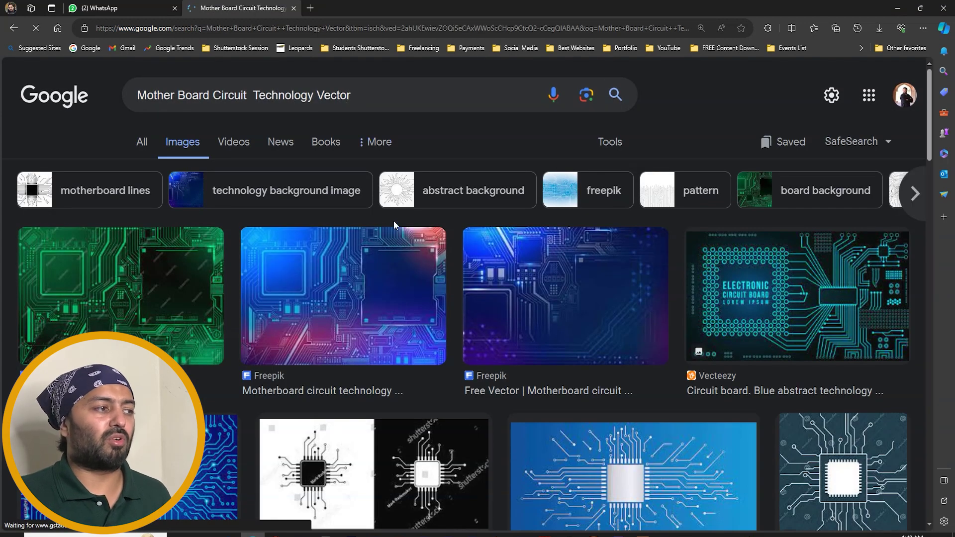
{"action": "left_click_drag", "start_coordinate": [929, 113], "coordinate": [928, 171]}
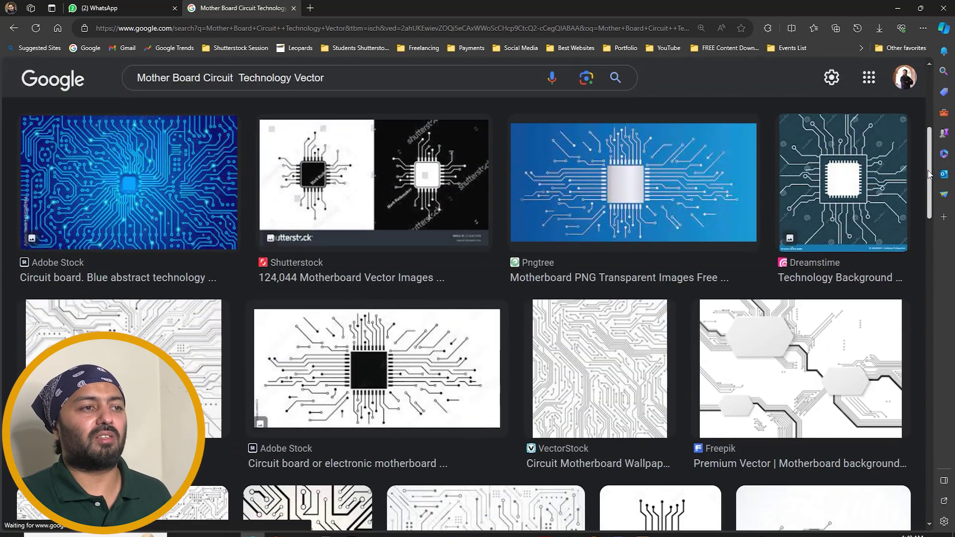
Step: Look through more of the motherboard circuit image results and switch back to Illustrator
{"action": "left_click_drag", "start_coordinate": [927, 170], "coordinate": [928, 272]}
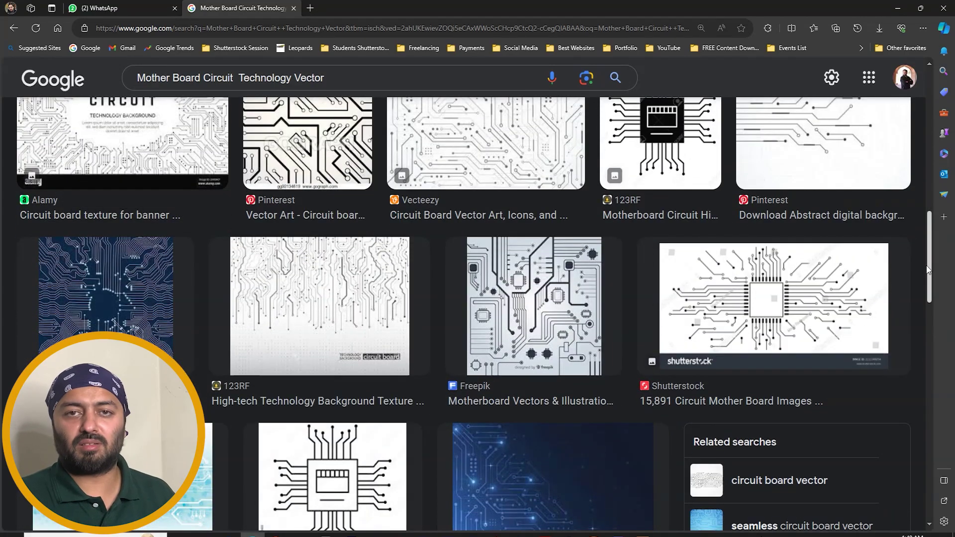
{"action": "left_click_drag", "start_coordinate": [926, 272], "coordinate": [928, 201]}
{"action": "key", "text": "alt+Tab"}
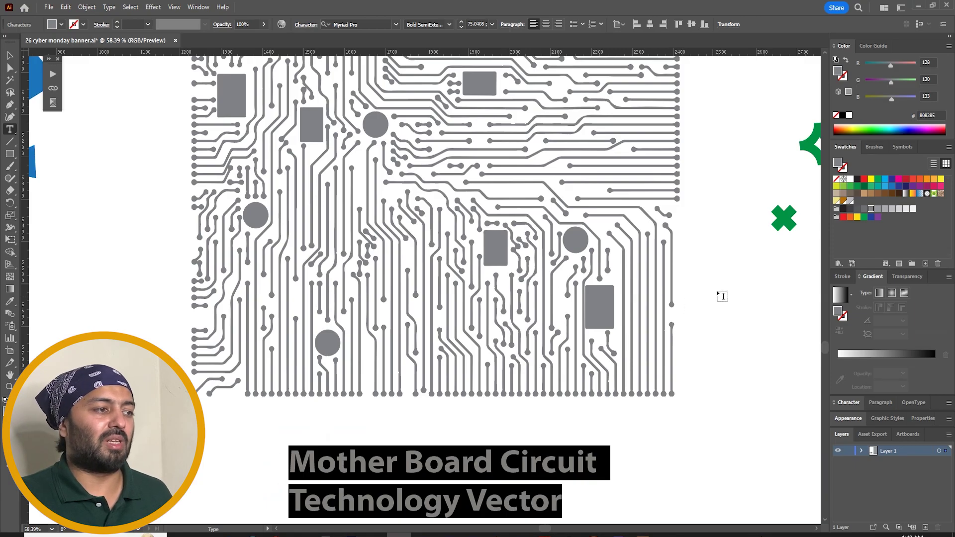
Step: Copy the text of the green "Sparkle Vector Design Elements" label and deselect it
{"action": "left_click", "coordinate": [10, 56]}
{"action": "left_click_drag", "start_coordinate": [724, 207], "coordinate": [211, 246]}
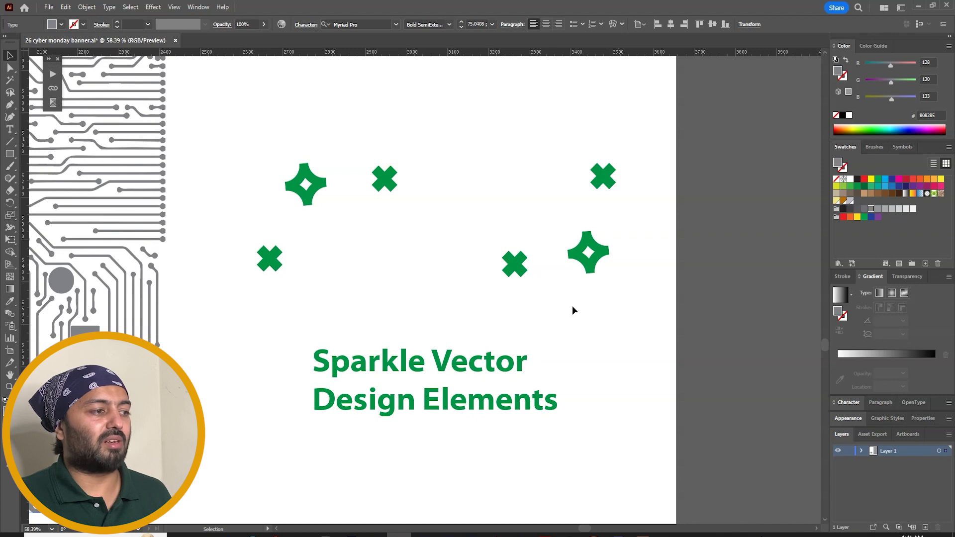
{"action": "double_click", "coordinate": [487, 362]}
{"action": "key", "text": "ctrl+a"}
{"action": "key", "text": "Escape"}
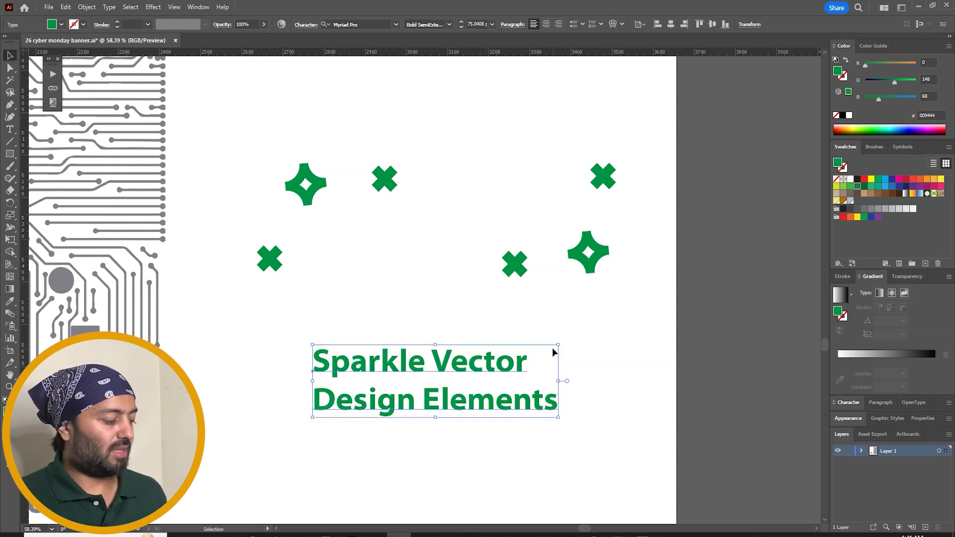
{"action": "left_click", "coordinate": [613, 337]}
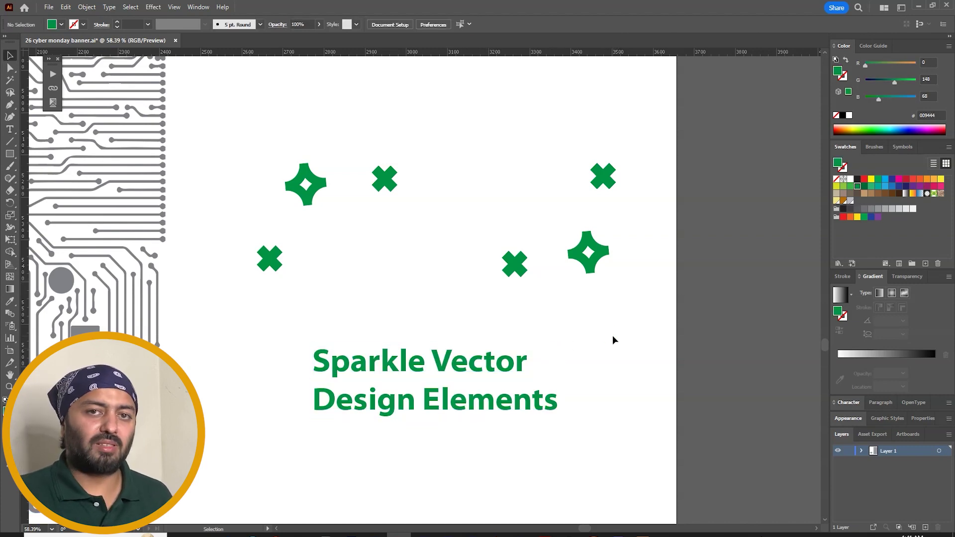
Step: Switch to the browser and search Google Images for "Sparkle Vector Design Elements"
{"action": "left_click", "coordinate": [253, 535]}
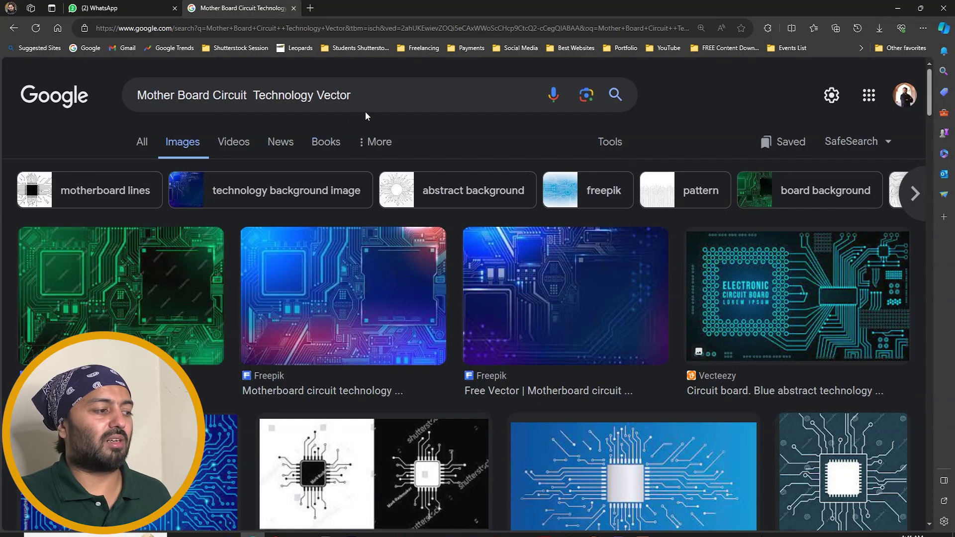
{"action": "left_click", "coordinate": [368, 97]}
{"action": "key", "text": "ctrl+v"}
{"action": "key", "text": "Return"}
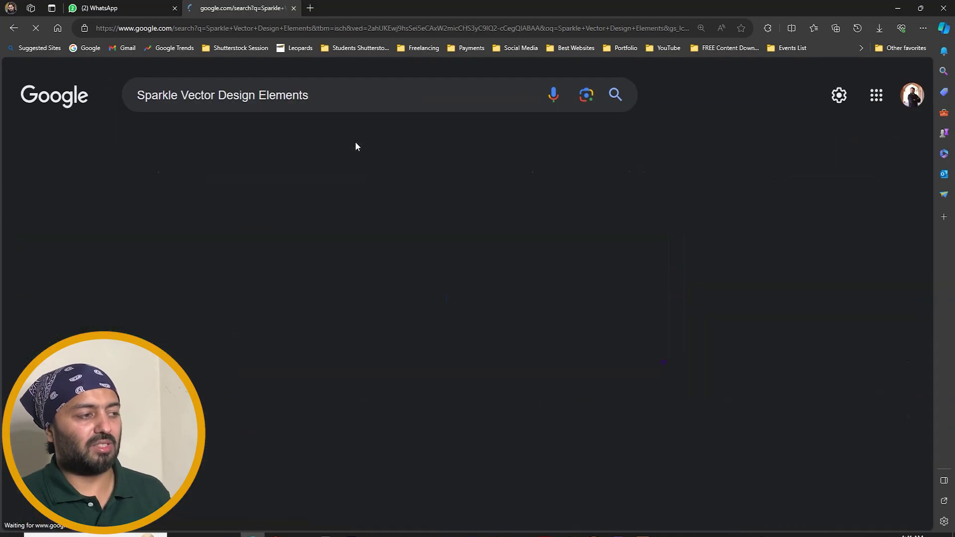
Step: Browse the sparkle vector image results for star and sparkle shape references, and return to Illustrator
{"action": "scroll", "coordinate": [377, 159], "scroll_direction": "down", "scroll_amount": 2}
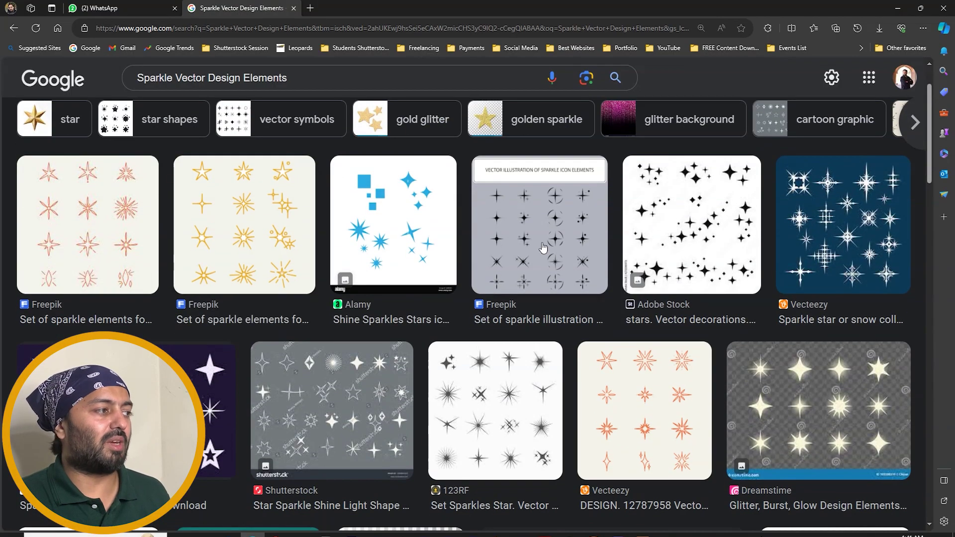
{"action": "scroll", "coordinate": [249, 252], "scroll_direction": "down", "scroll_amount": 4}
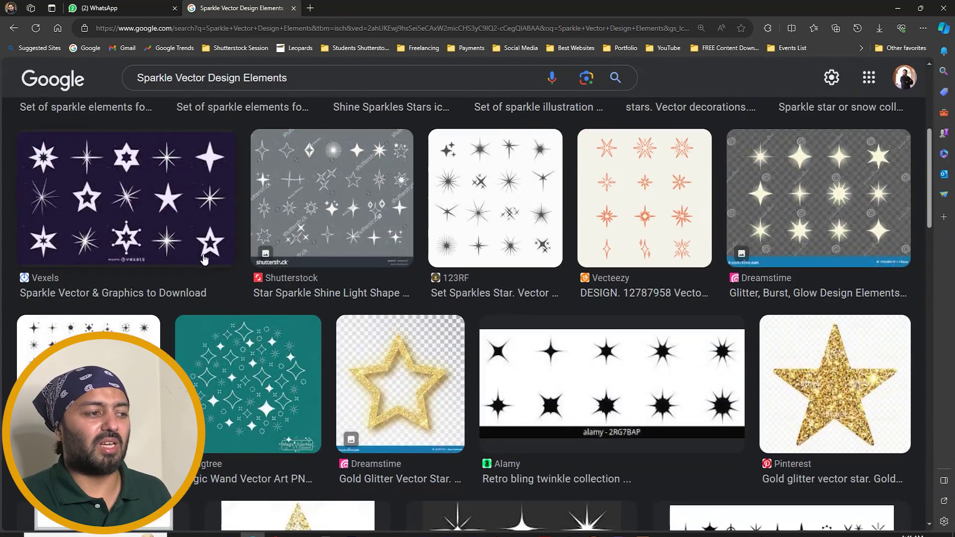
{"action": "scroll", "coordinate": [177, 257], "scroll_direction": "down", "scroll_amount": 6}
{"action": "scroll", "coordinate": [618, 257], "scroll_direction": "down", "scroll_amount": 4}
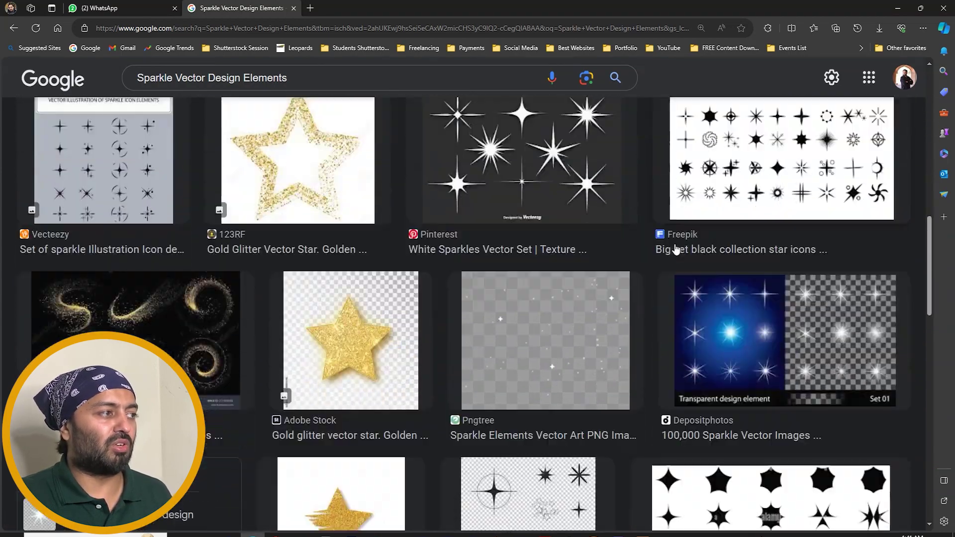
{"action": "scroll", "coordinate": [675, 250], "scroll_direction": "down", "scroll_amount": 9}
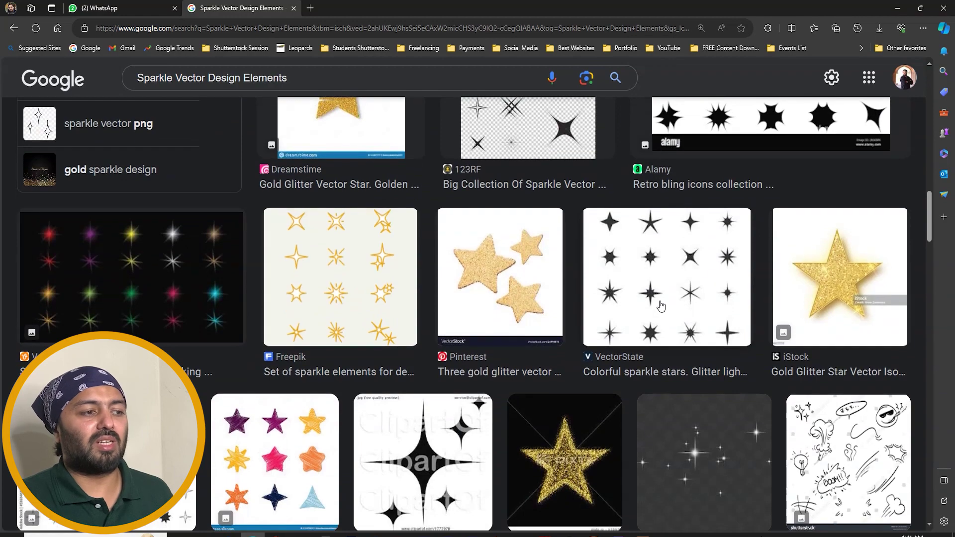
{"action": "scroll", "coordinate": [661, 306], "scroll_direction": "down", "scroll_amount": 8}
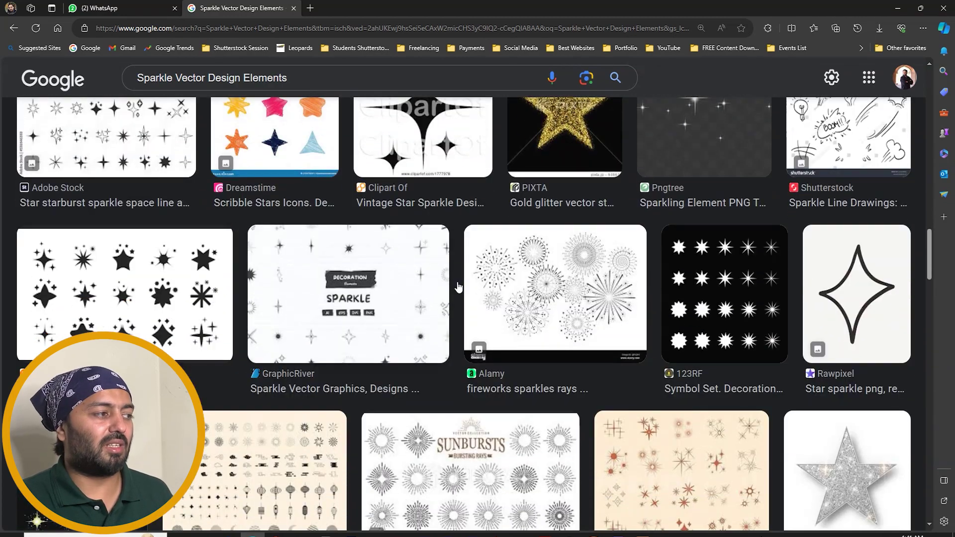
{"action": "scroll", "coordinate": [458, 287], "scroll_direction": "down", "scroll_amount": 4}
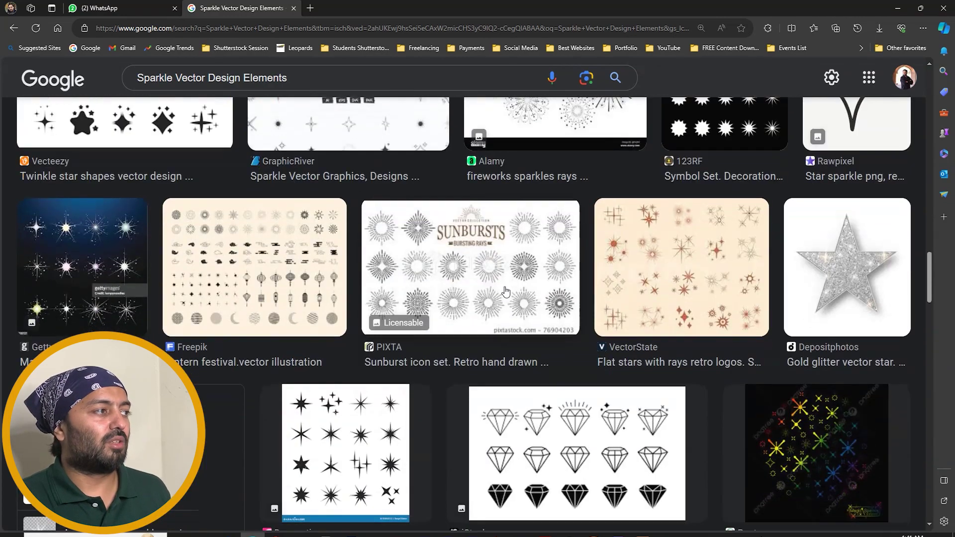
{"action": "left_click", "coordinate": [896, 8]}
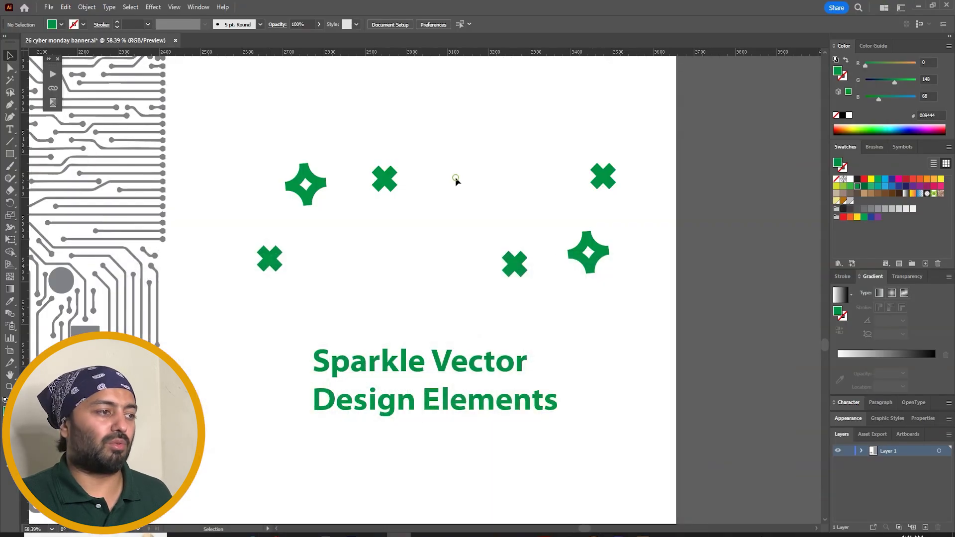
Step: Move the triangle, circuit and sparkle graphics with their labels off the artboard to the area below it
{"action": "key", "text": "ctrl+0"}
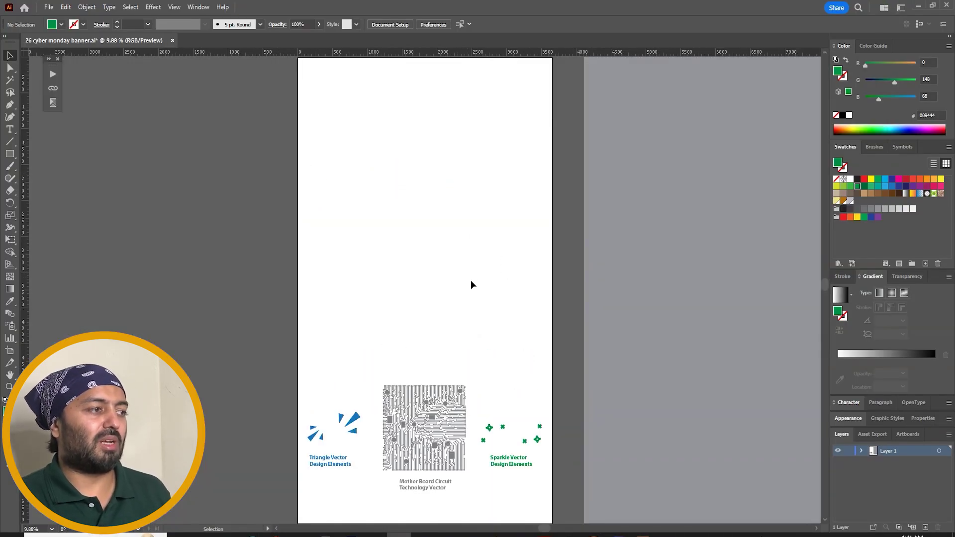
{"action": "left_click_drag", "start_coordinate": [511, 330], "coordinate": [586, 281]}
{"action": "left_click_drag", "start_coordinate": [616, 311], "coordinate": [372, 459]}
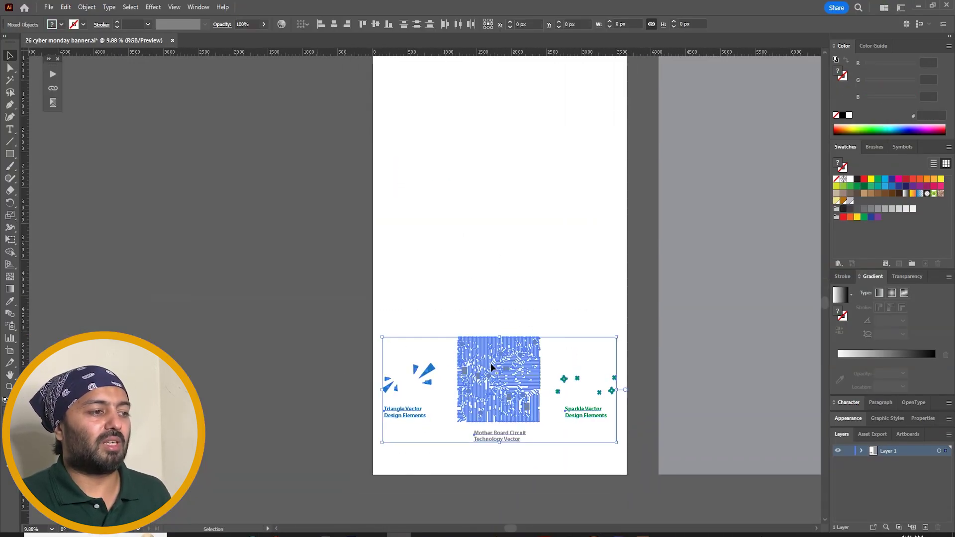
{"action": "left_click_drag", "start_coordinate": [519, 369], "coordinate": [507, 258]}
{"action": "left_click_drag", "start_coordinate": [508, 258], "coordinate": [507, 432]}
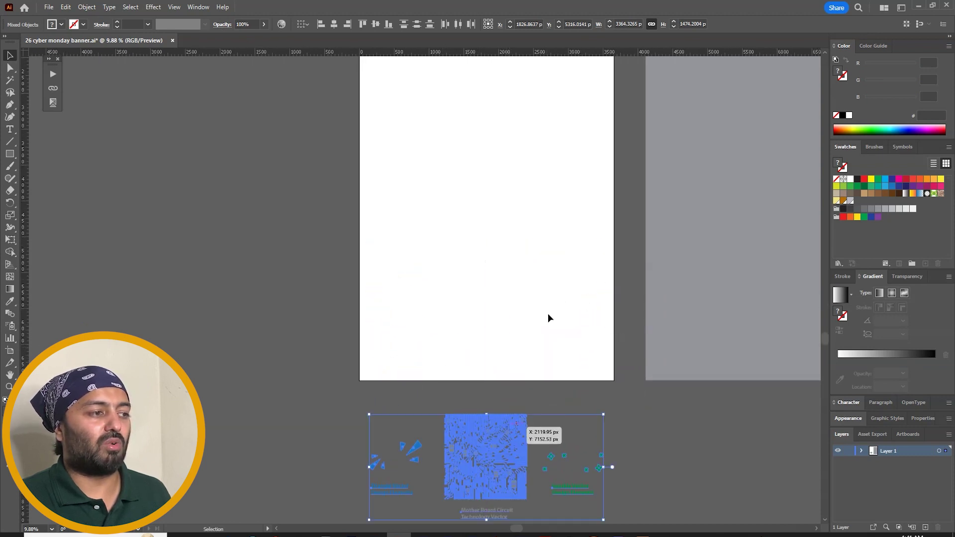
{"action": "left_click", "coordinate": [547, 318]}
Step: Move the grey 3656 × 6500 px rectangle from beside the artboard so that it partly overlaps it
{"action": "left_click_drag", "start_coordinate": [546, 234], "coordinate": [423, 375]}
{"action": "left_click", "coordinate": [573, 148]}
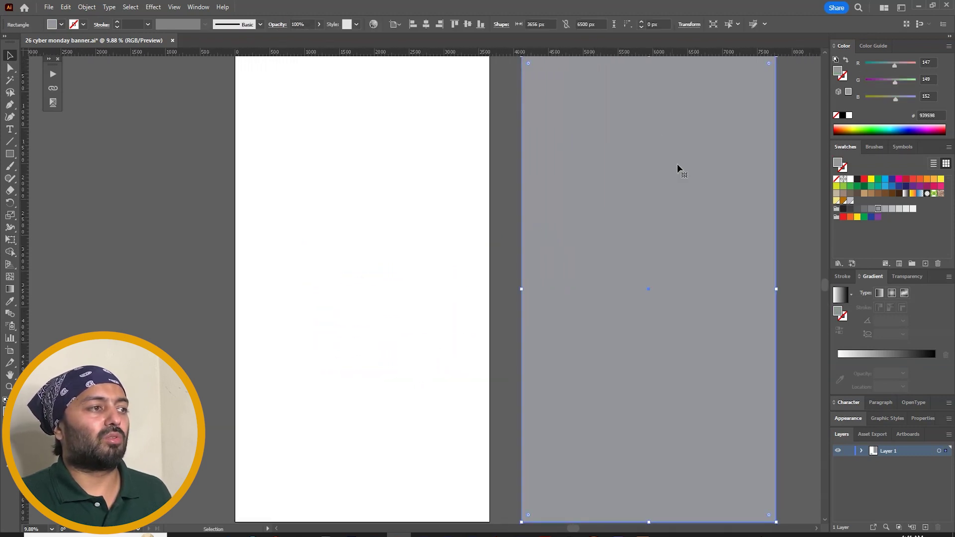
{"action": "left_click_drag", "start_coordinate": [628, 125], "coordinate": [392, 126]}
{"action": "left_click", "coordinate": [635, 122]}
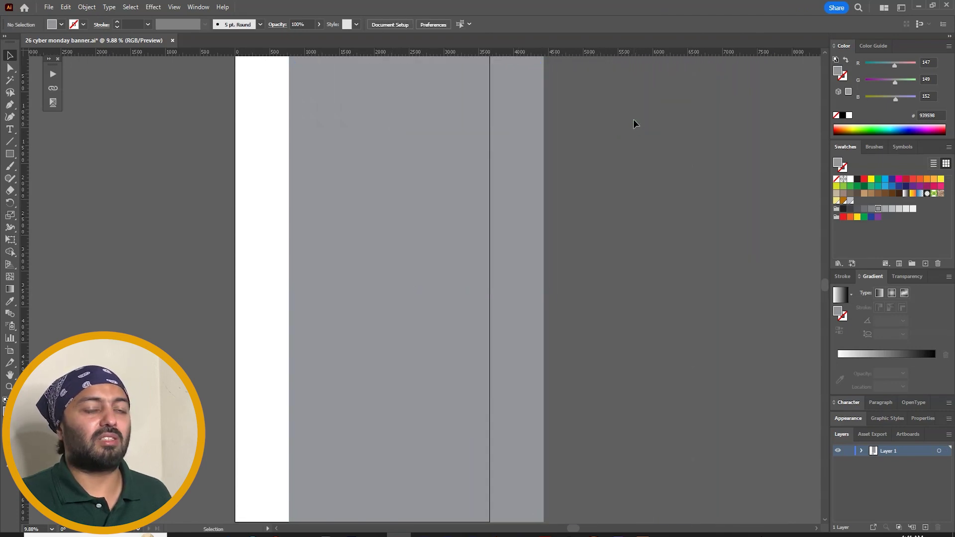
Step: Place the three color palette images from the Cyber Monday Offer project folder, stacked along the artboard's right edge
{"action": "key", "text": "ctrl"}
{"action": "key", "text": "ctrl+shift+p"}
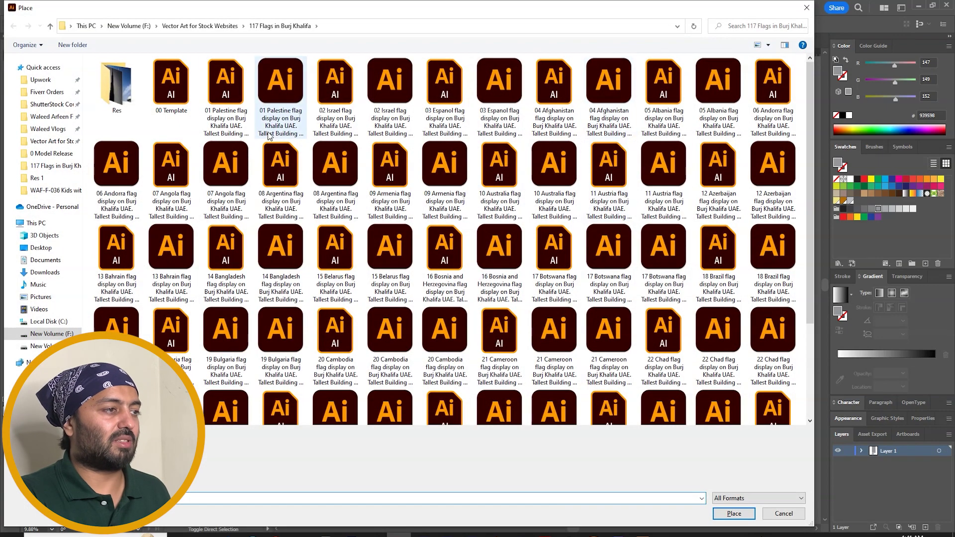
{"action": "left_click", "coordinate": [47, 141]}
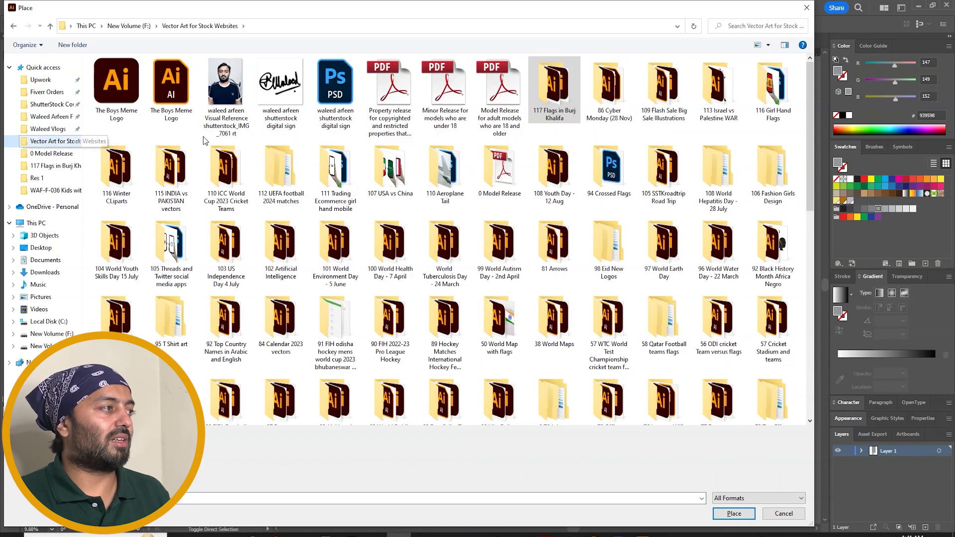
{"action": "left_click", "coordinate": [42, 130]}
{"action": "scroll", "coordinate": [444, 309], "scroll_direction": "down", "scroll_amount": 10}
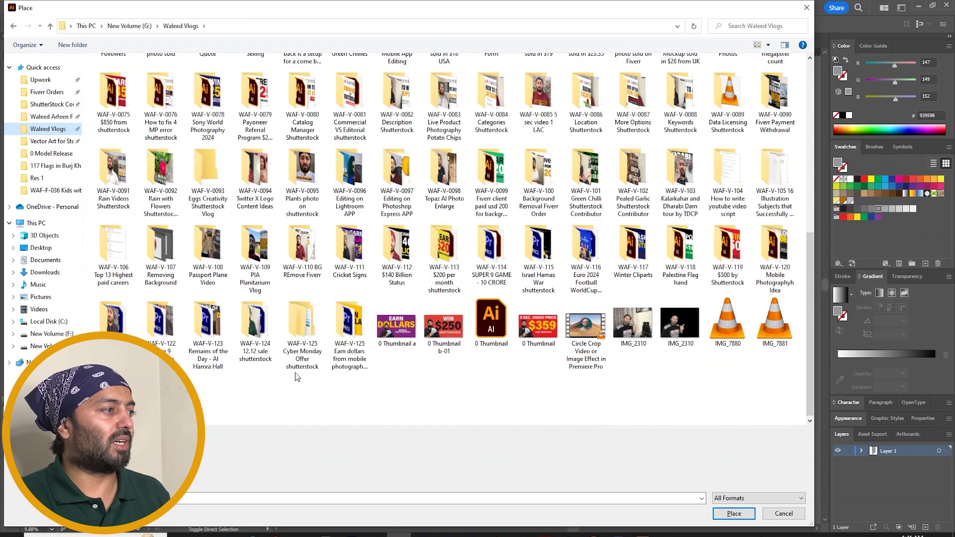
{"action": "left_click", "coordinate": [49, 141]}
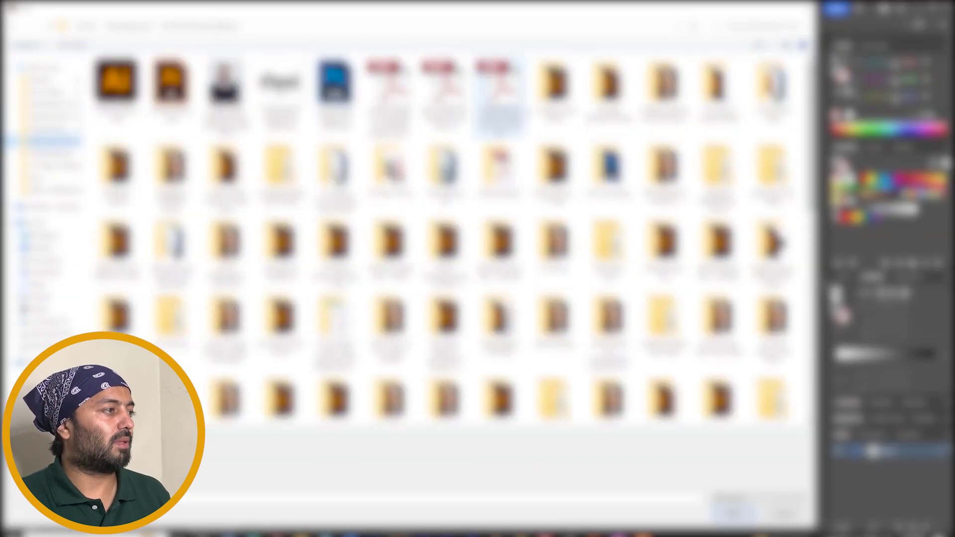
{"action": "double_click", "coordinate": [277, 244]}
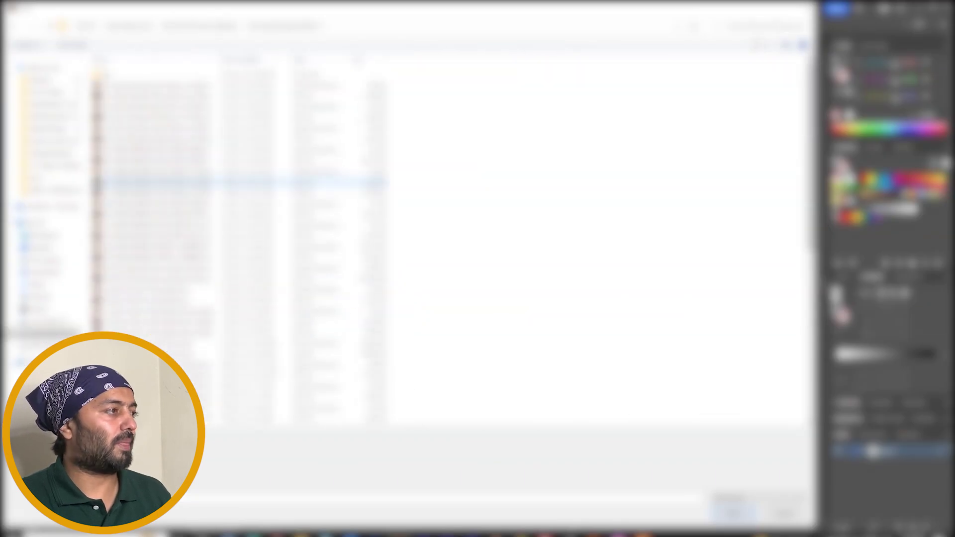
{"action": "left_click", "coordinate": [48, 129]}
{"action": "scroll", "coordinate": [348, 299], "scroll_direction": "down", "scroll_amount": 10}
{"action": "double_click", "coordinate": [302, 325]}
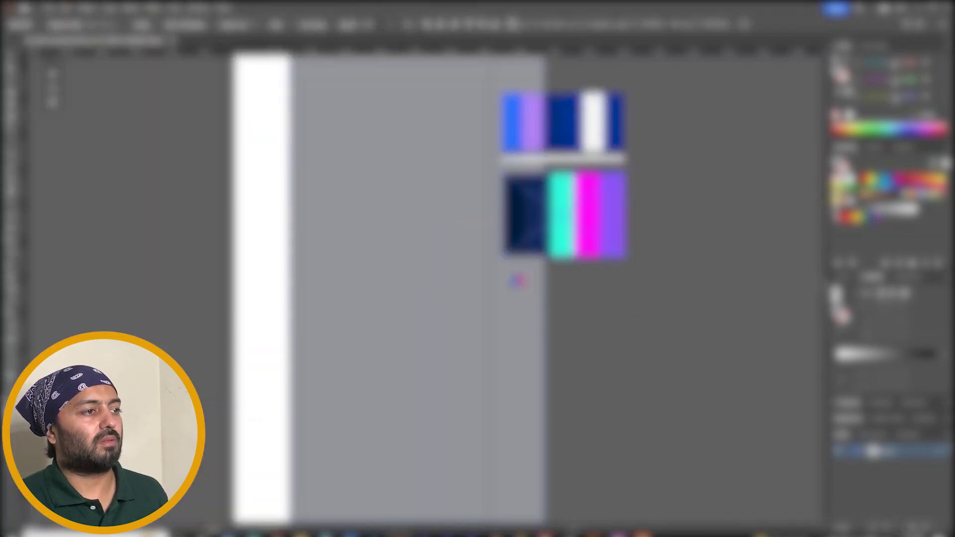
{"action": "left_click_drag", "start_coordinate": [503, 267], "coordinate": [624, 393]}
{"action": "left_click", "coordinate": [643, 279]}
Step: Align the grey rectangle to the artboard's horizontal center so it covers the canvas as the background
{"action": "key", "text": "z"}
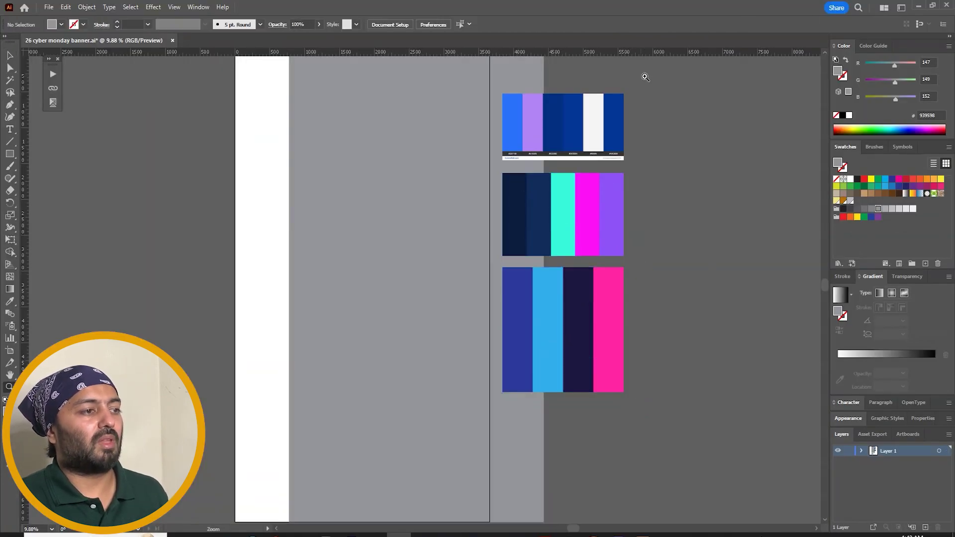
{"action": "left_click_drag", "start_coordinate": [419, 412], "coordinate": [373, 413]}
{"action": "key", "text": "v"}
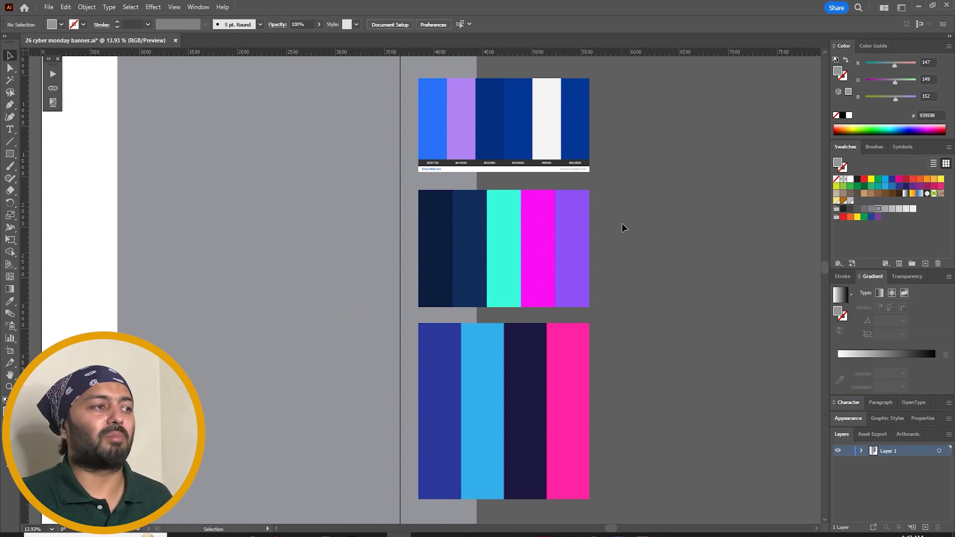
{"action": "left_click_drag", "start_coordinate": [621, 213], "coordinate": [682, 208]}
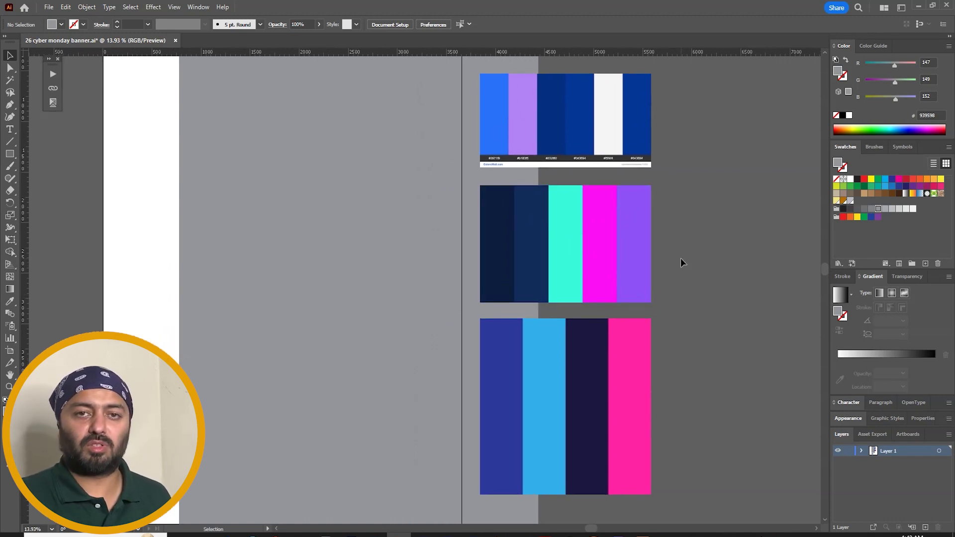
{"action": "left_click_drag", "start_coordinate": [686, 237], "coordinate": [754, 228]}
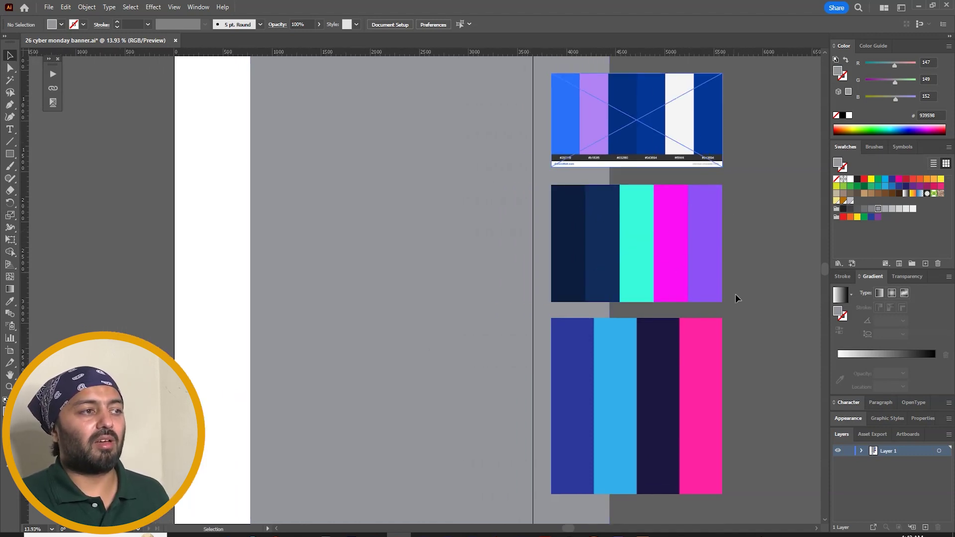
{"action": "left_click", "coordinate": [505, 226]}
{"action": "left_click", "coordinate": [426, 26]}
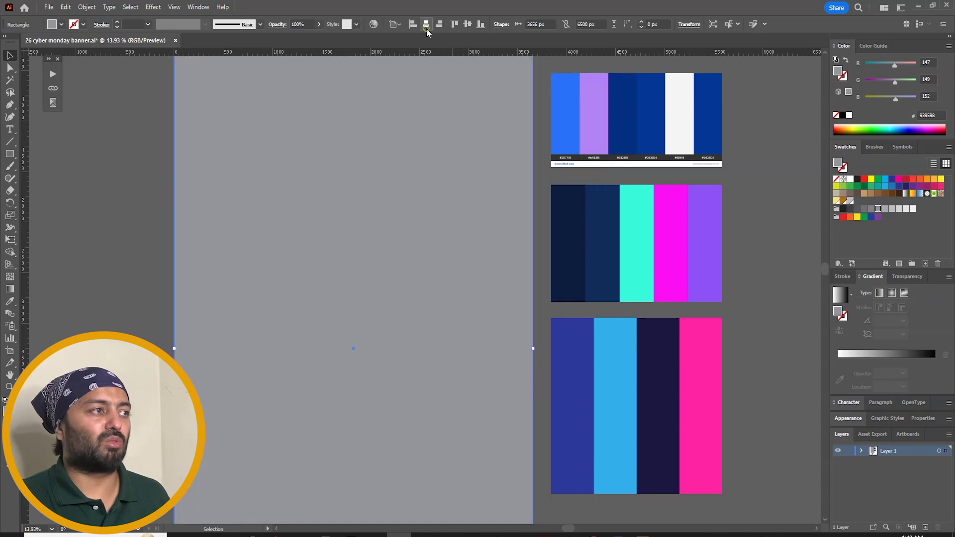
{"action": "left_click", "coordinate": [763, 142]}
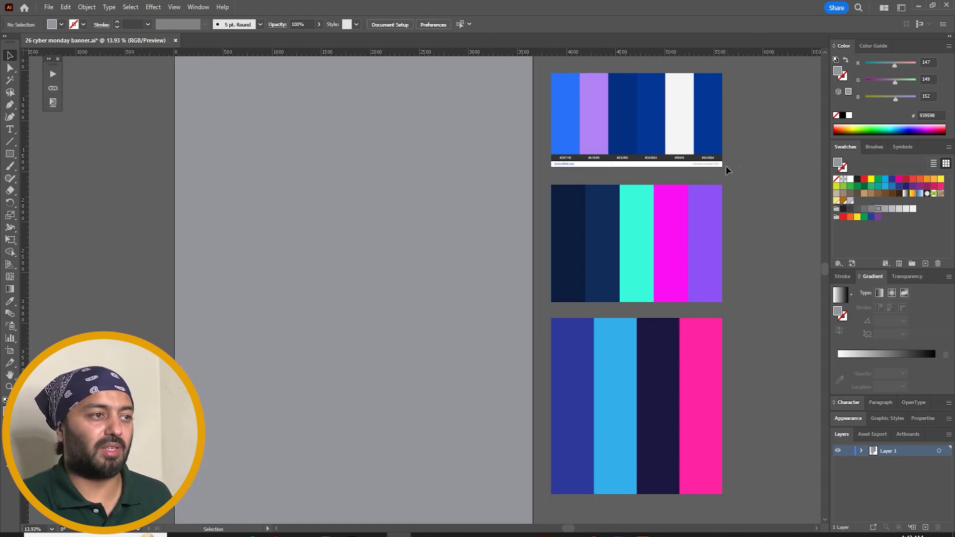
Step: Fill the background rectangle with the navy #122C5A sampled from the second swatch of the middle palette
{"action": "scroll", "coordinate": [726, 165], "scroll_direction": "down", "scroll_amount": 1}
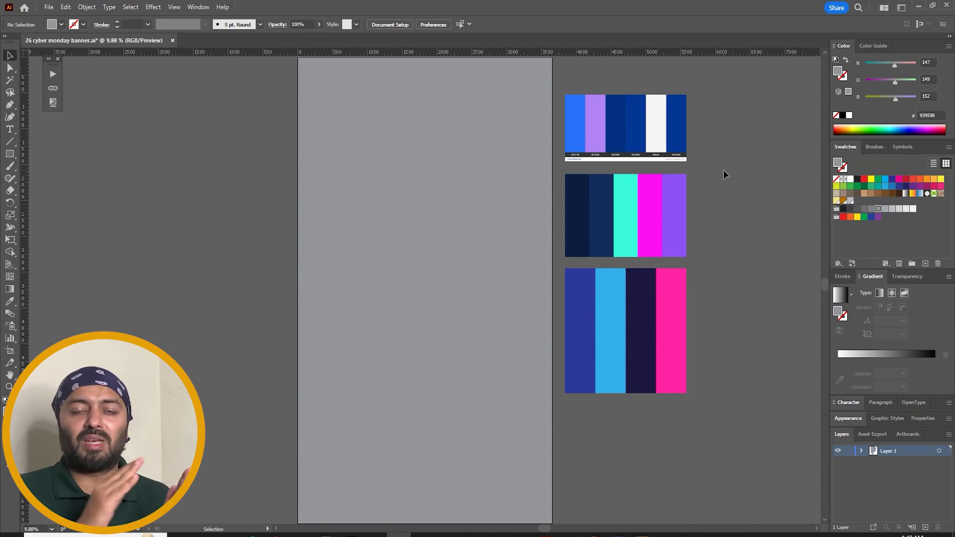
{"action": "left_click", "coordinate": [545, 162]}
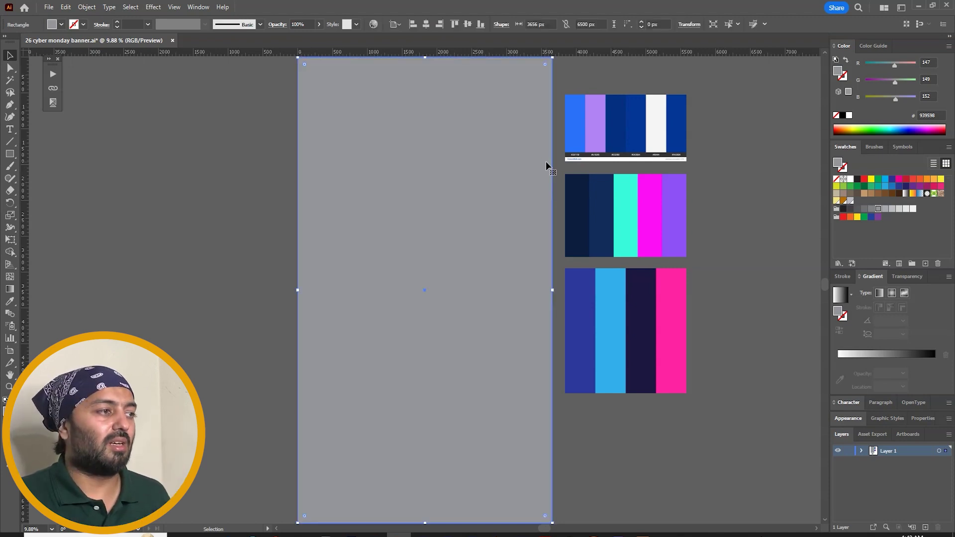
{"action": "key", "text": "i"}
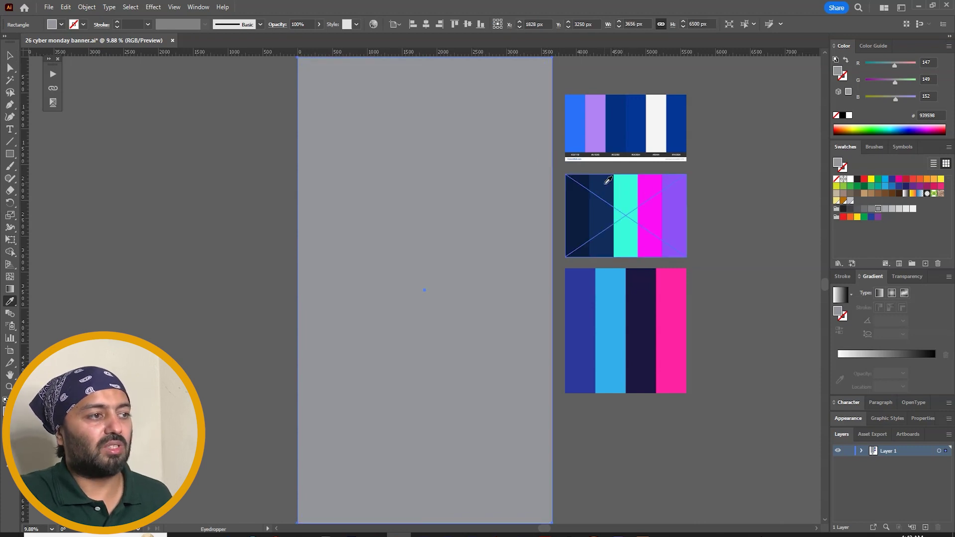
{"action": "left_click", "coordinate": [608, 181]}
{"action": "key", "text": "v"}
{"action": "left_click", "coordinate": [721, 140]}
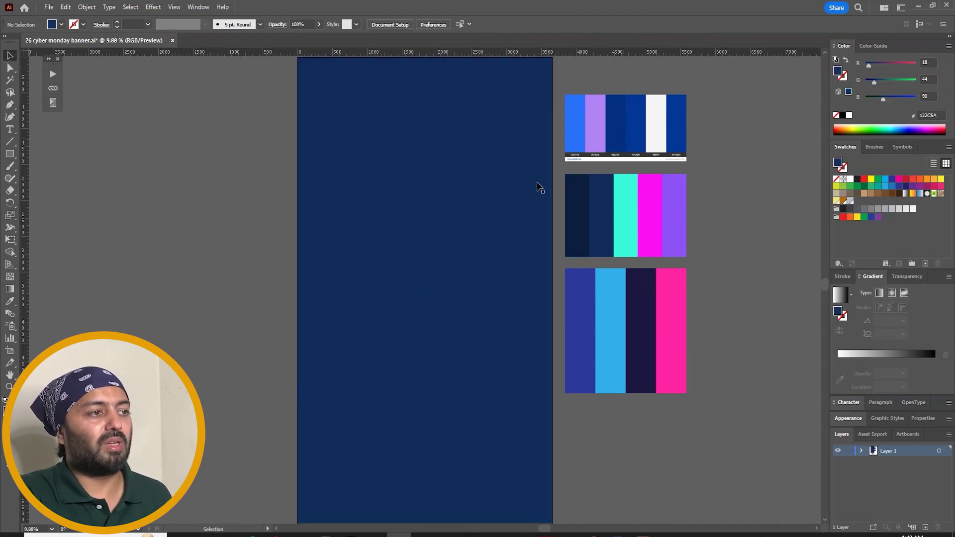
Step: Recolor the background rectangle with the blue #043694 sampled from the last swatch of the upper palette
{"action": "left_click", "coordinate": [531, 185]}
{"action": "key", "text": "i"}
{"action": "left_click", "coordinate": [675, 129]}
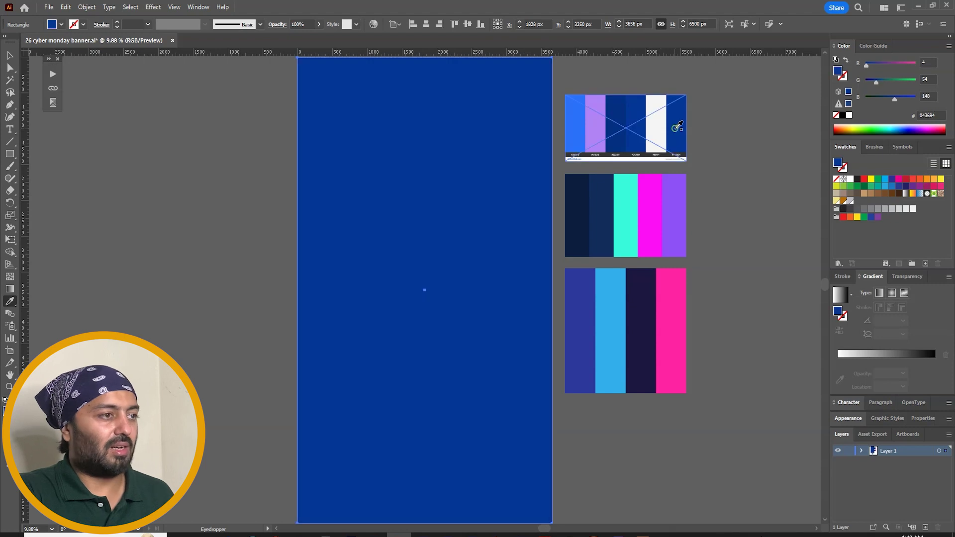
Step: Recolor the background rectangle with the navy #122C5A sampled from the second swatch of the middle palette
{"action": "key", "text": "v"}
{"action": "key", "text": "i"}
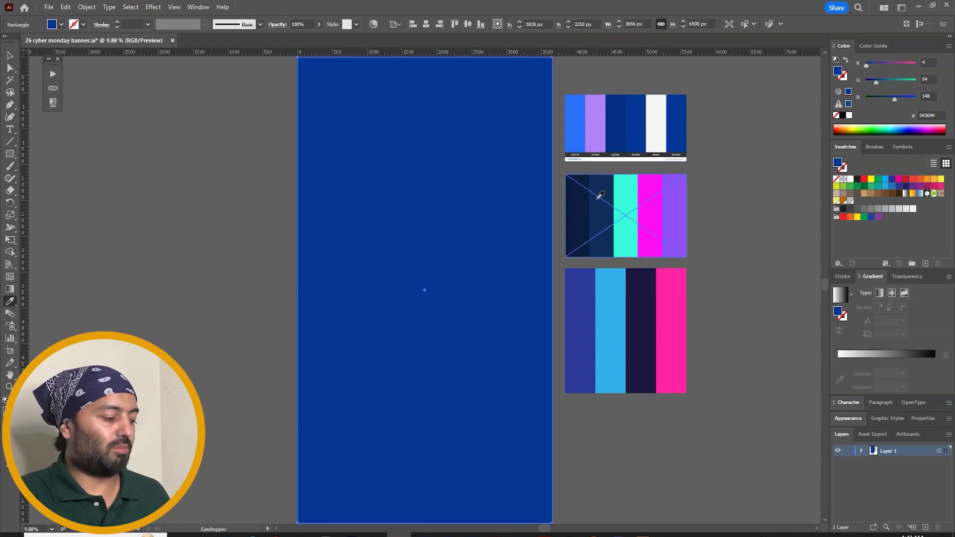
{"action": "left_click", "coordinate": [609, 186]}
{"action": "key", "text": "v"}
Step: Move the three color palette images together slightly farther away from the artboard's right edge and a little lower
{"action": "left_click", "coordinate": [273, 159]}
{"action": "left_click_drag", "start_coordinate": [273, 159], "coordinate": [203, 146]}
{"action": "left_click_drag", "start_coordinate": [654, 155], "coordinate": [579, 298]}
{"action": "left_click_drag", "start_coordinate": [583, 281], "coordinate": [618, 304]}
{"action": "left_click", "coordinate": [684, 234]}
{"action": "scroll", "coordinate": [690, 192], "scroll_direction": "up", "scroll_amount": 1}
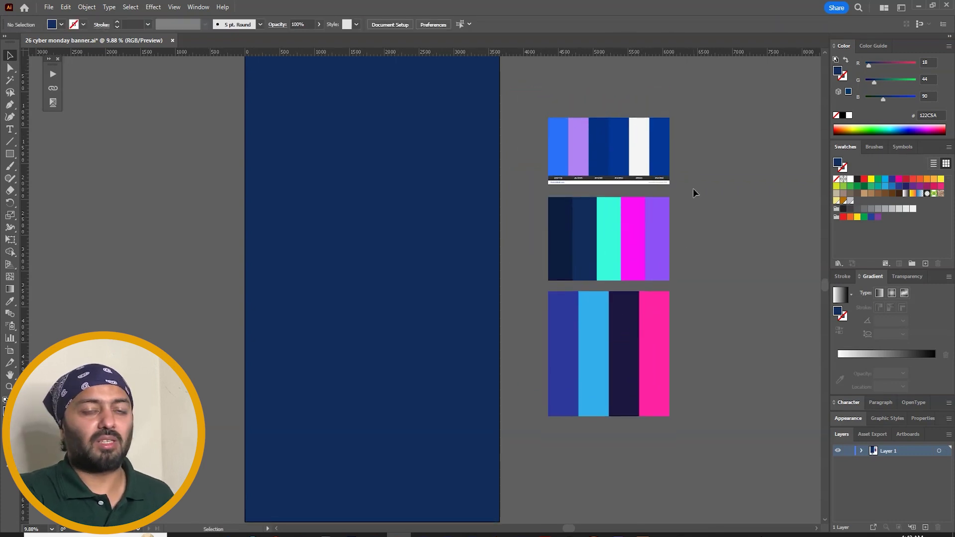
Step: Add the text CYBER MONDAY, scale it to about 429 pt and place it across the upper part of the artboard
{"action": "left_click", "coordinate": [10, 130]}
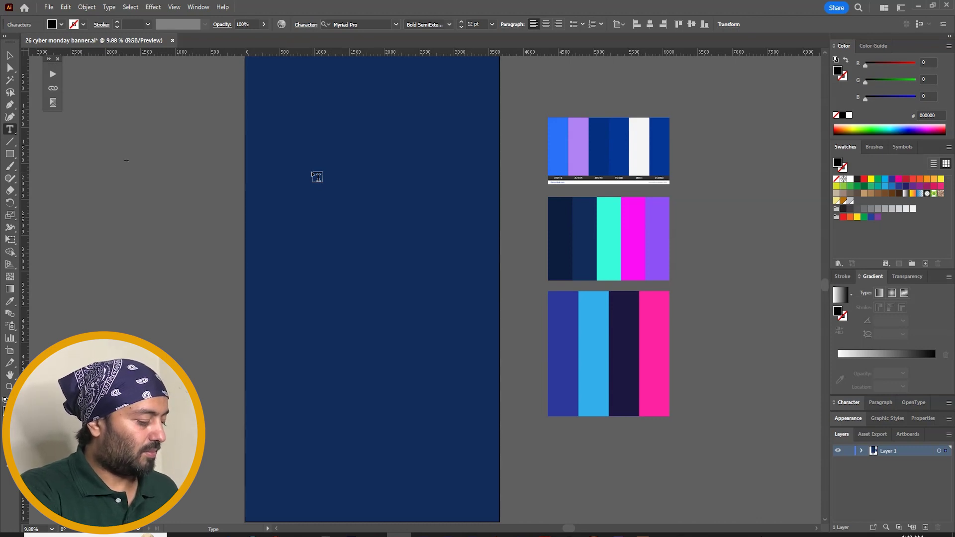
{"action": "key", "text": "Escape"}
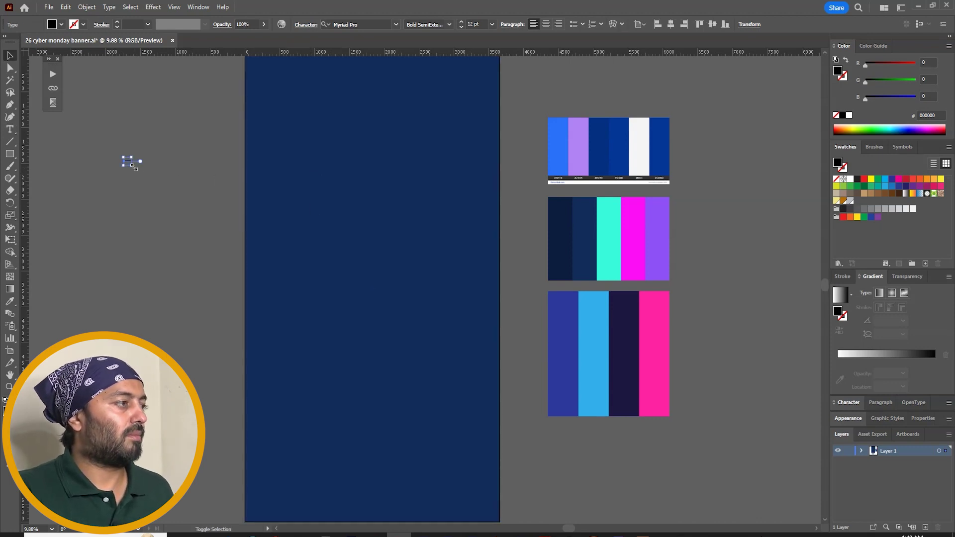
{"action": "left_click_drag", "start_coordinate": [133, 166], "coordinate": [447, 318]}
{"action": "left_click_drag", "start_coordinate": [340, 179], "coordinate": [472, 155]}
Step: Set the CYBER MONDAY text in Garoa Hacker Clube Bold and move it slightly lower on the artboard
{"action": "key", "text": "space"}
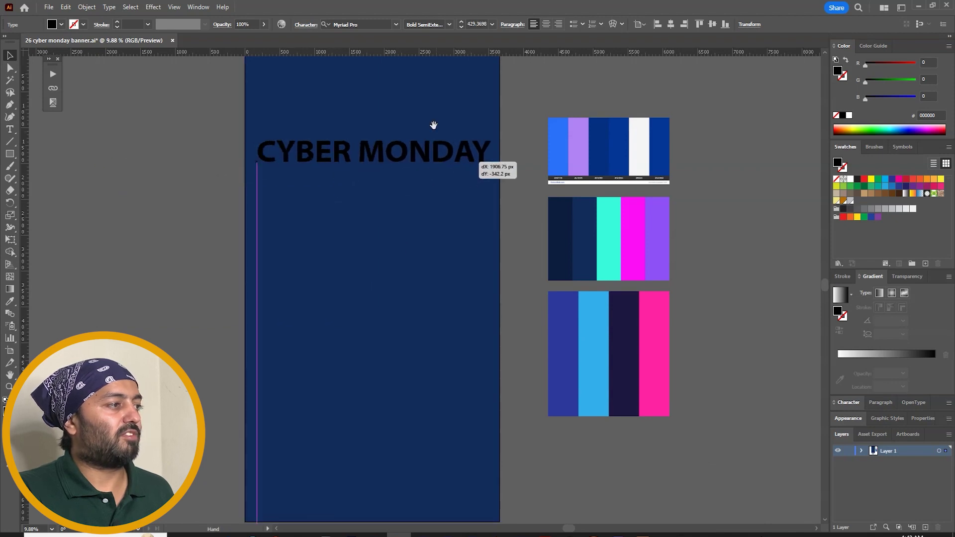
{"action": "left_click_drag", "start_coordinate": [434, 125], "coordinate": [446, 208]}
{"action": "key", "text": "space"}
{"action": "left_click_drag", "start_coordinate": [426, 158], "coordinate": [230, 96]}
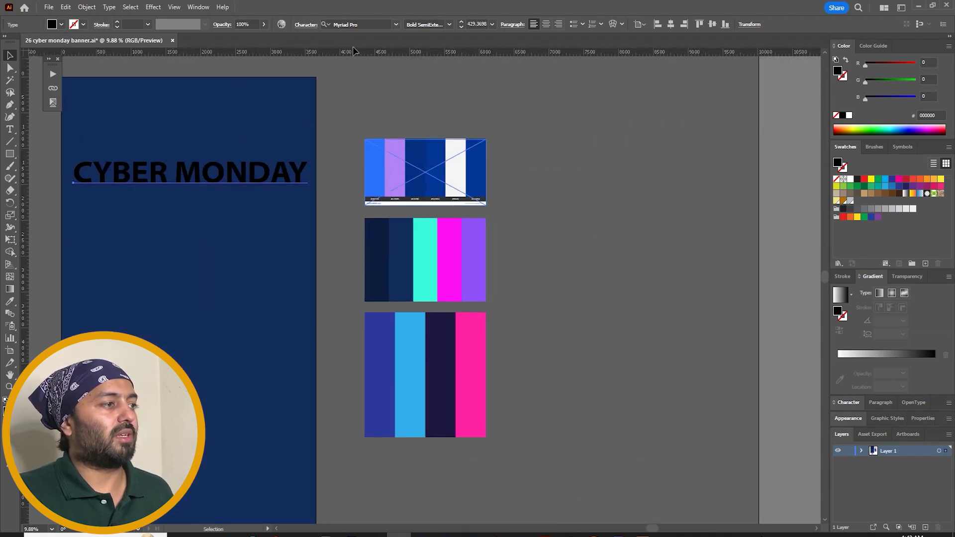
{"action": "left_click", "coordinate": [397, 24]}
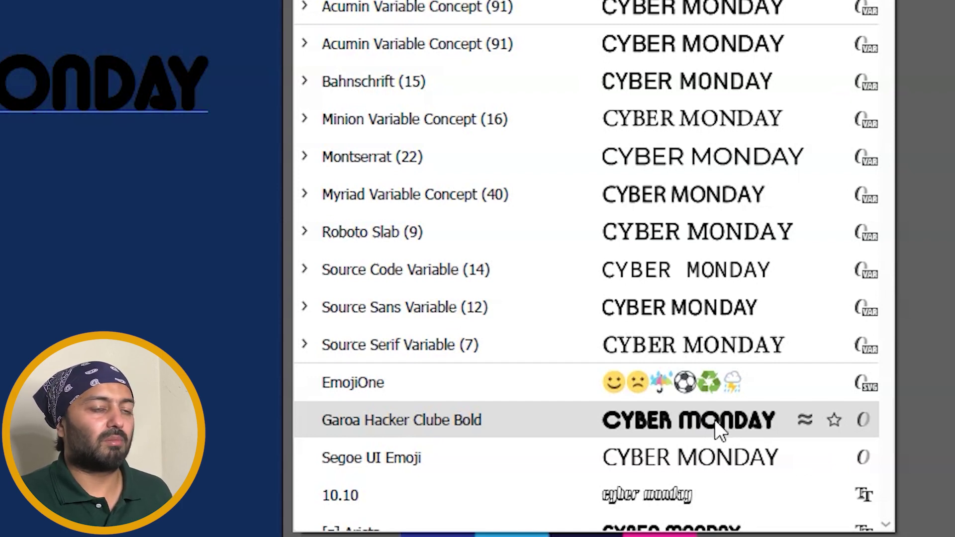
{"action": "left_click", "coordinate": [714, 419]}
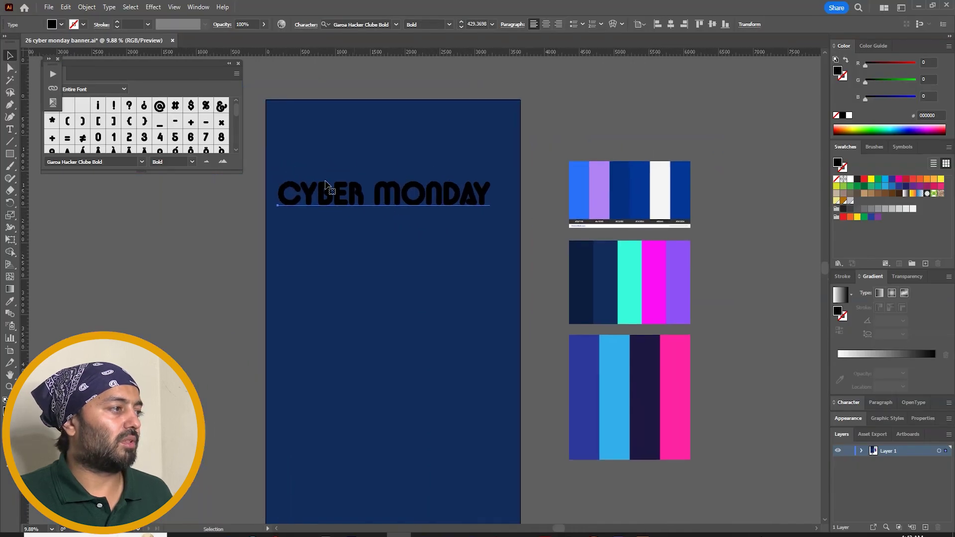
{"action": "left_click", "coordinate": [325, 187]}
{"action": "left_click", "coordinate": [228, 63]}
{"action": "left_click_drag", "start_coordinate": [420, 214], "coordinate": [432, 230]}
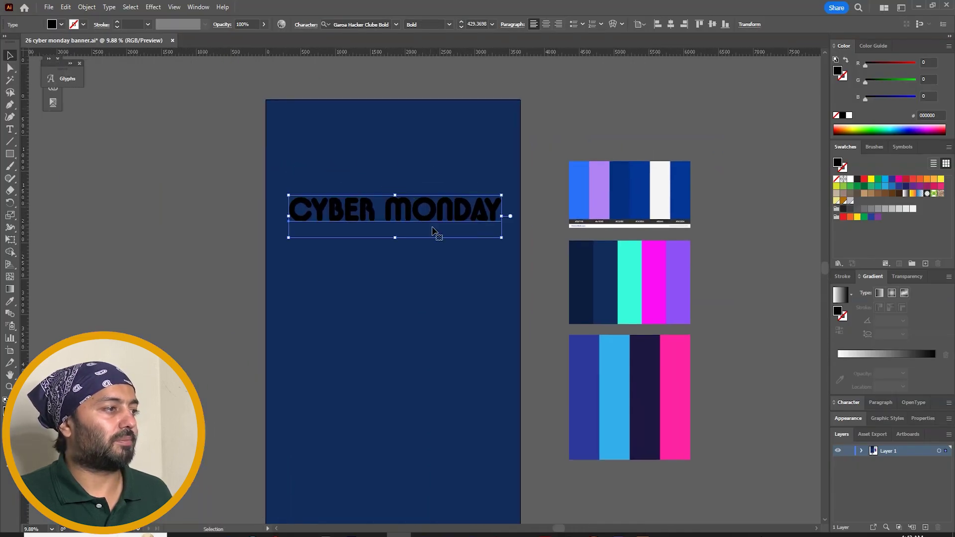
Step: Try magenta, off-white and blue palette samples as the CYBER MONDAY fill, ending with the blue #043694 from the upper palette
{"action": "key", "text": "i"}
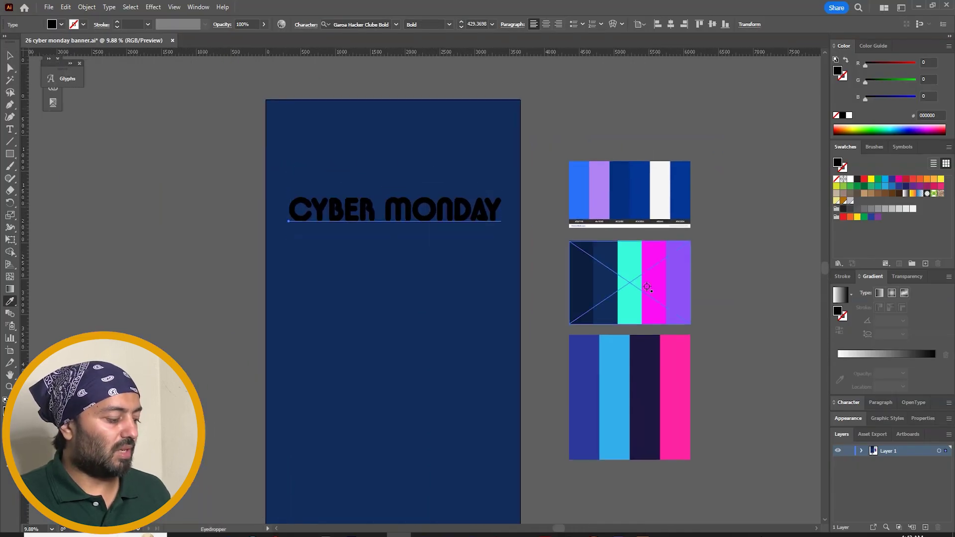
{"action": "left_click", "coordinate": [632, 260]}
{"action": "left_click", "coordinate": [652, 257]}
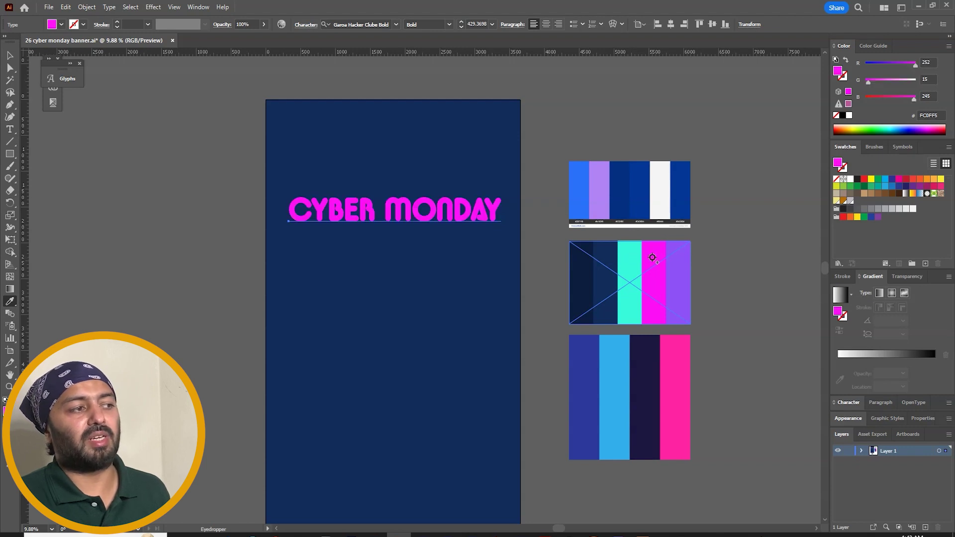
{"action": "left_click", "coordinate": [661, 198]}
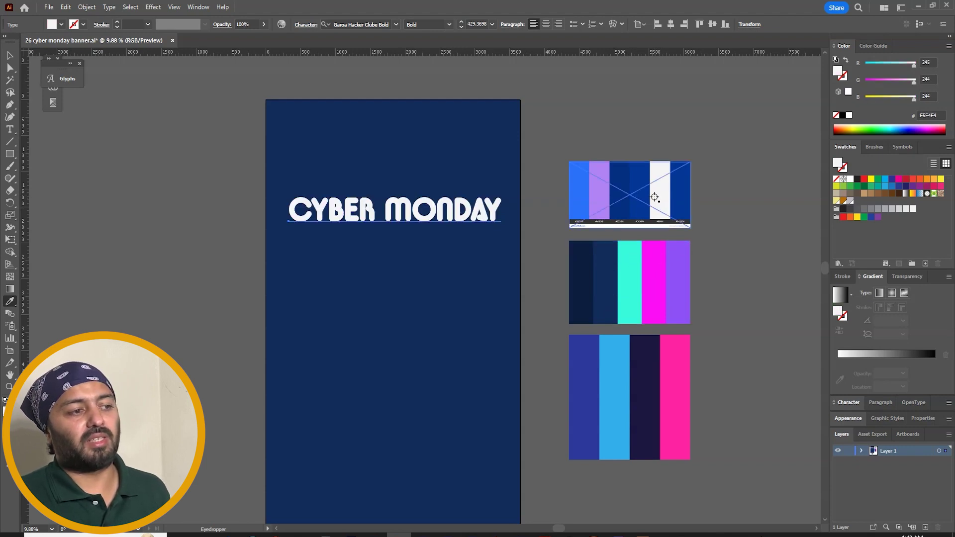
{"action": "left_click", "coordinate": [634, 173]}
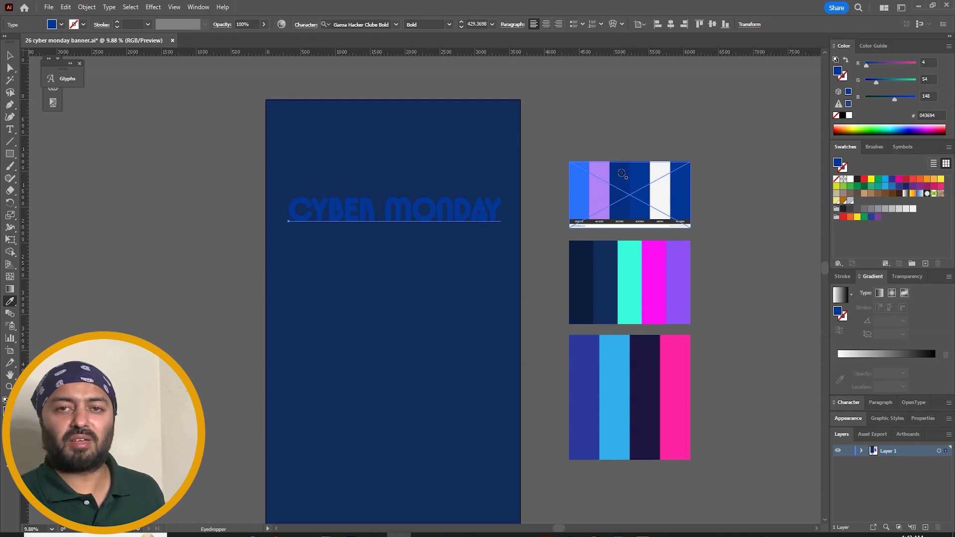
{"action": "left_click", "coordinate": [621, 174]}
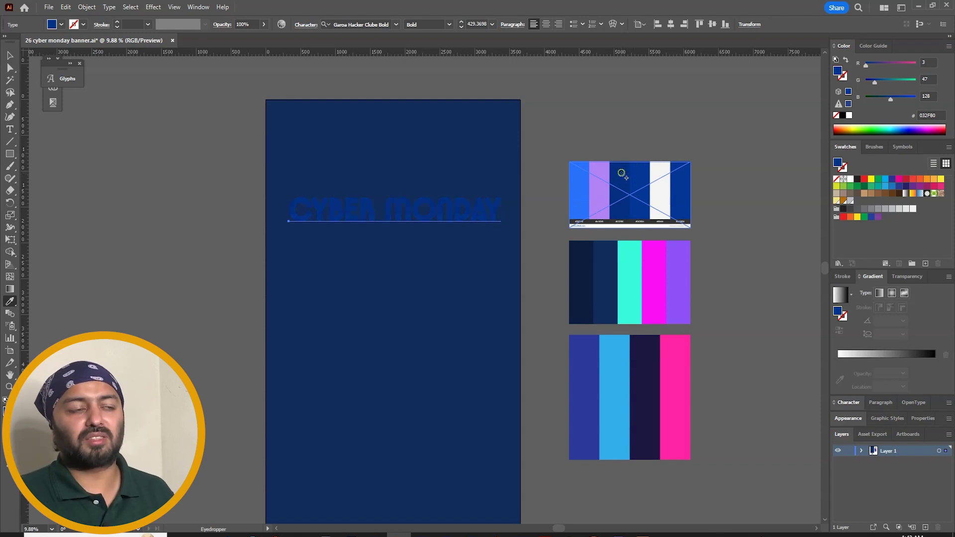
{"action": "left_click", "coordinate": [659, 177]}
{"action": "left_click", "coordinate": [675, 179]}
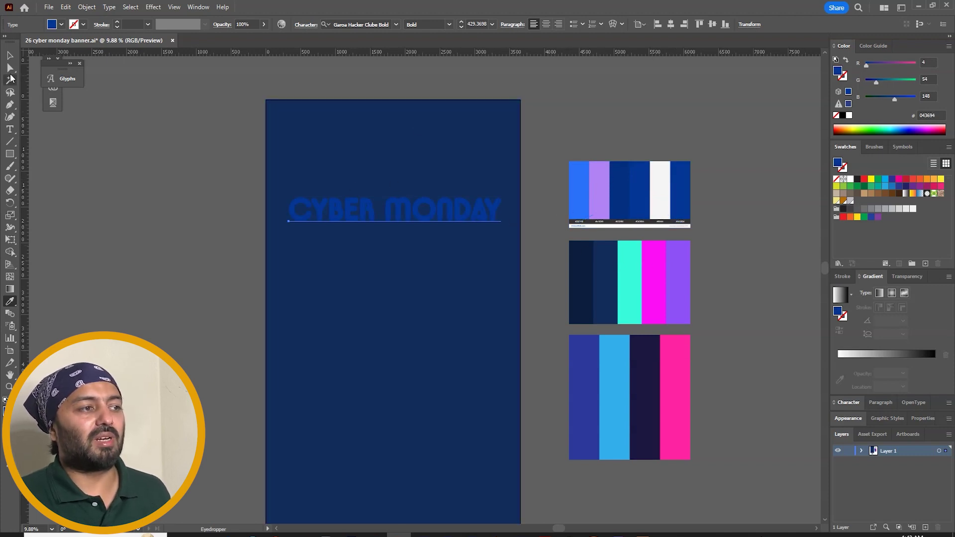
{"action": "left_click", "coordinate": [9, 55]}
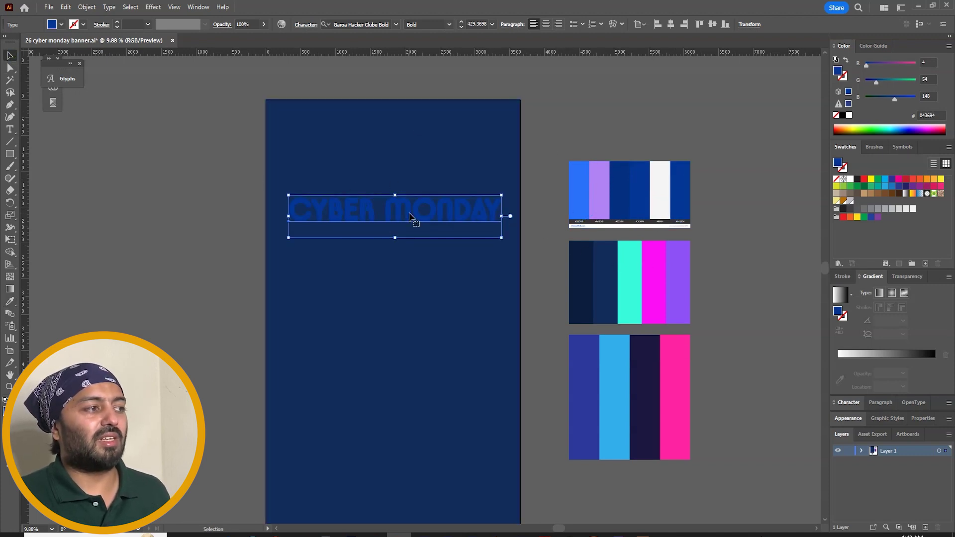
Step: Give the CYBER MONDAY text a yellow #FFF200 stroke with a weight of 63 pt
{"action": "key", "text": "a"}
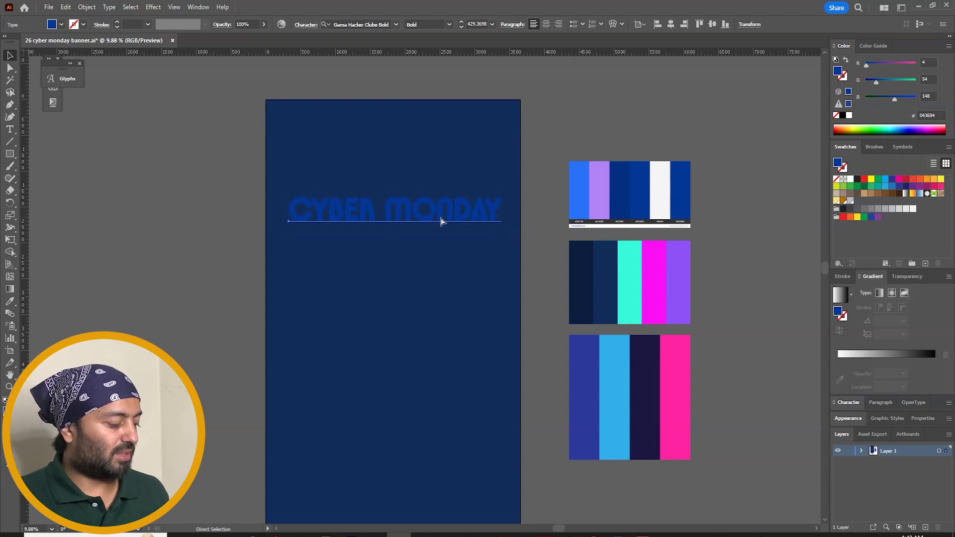
{"action": "key", "text": "v"}
{"action": "left_click", "coordinate": [871, 180]}
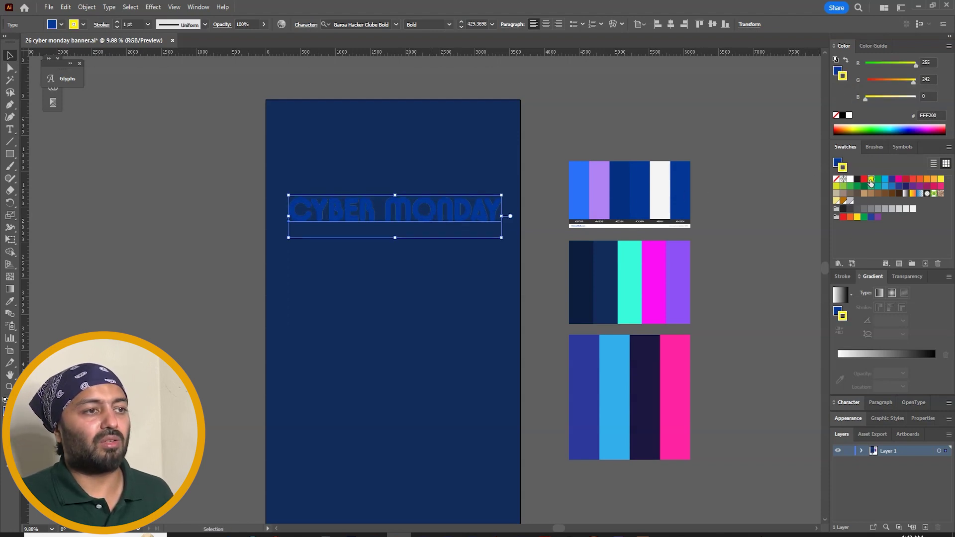
{"action": "left_click", "coordinate": [845, 275]}
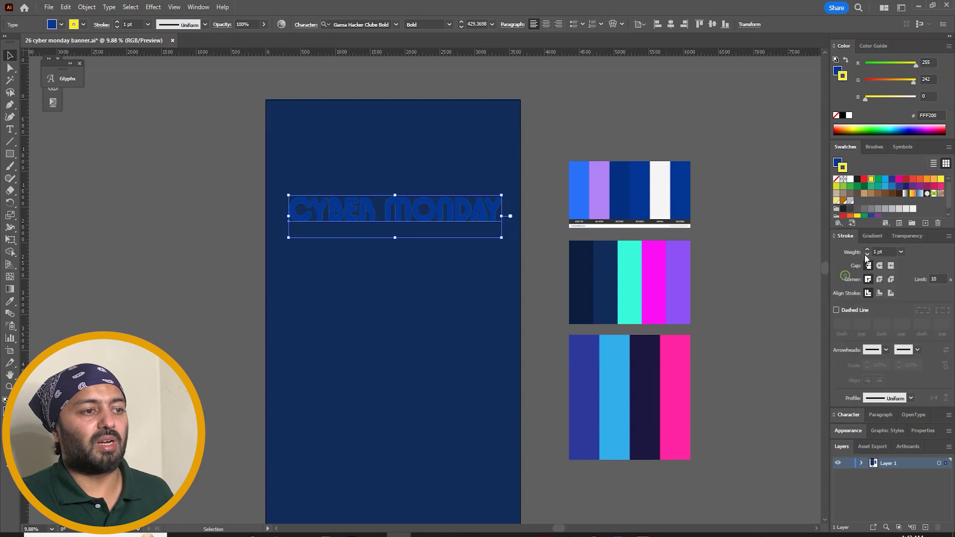
{"action": "left_click", "coordinate": [867, 248]}
{"action": "left_click", "coordinate": [868, 250]}
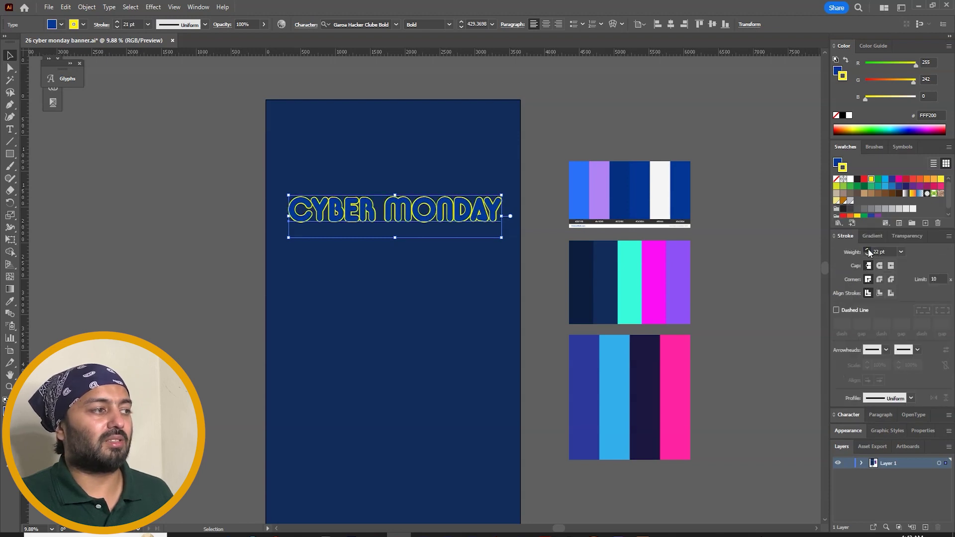
{"action": "left_click", "coordinate": [867, 249]}
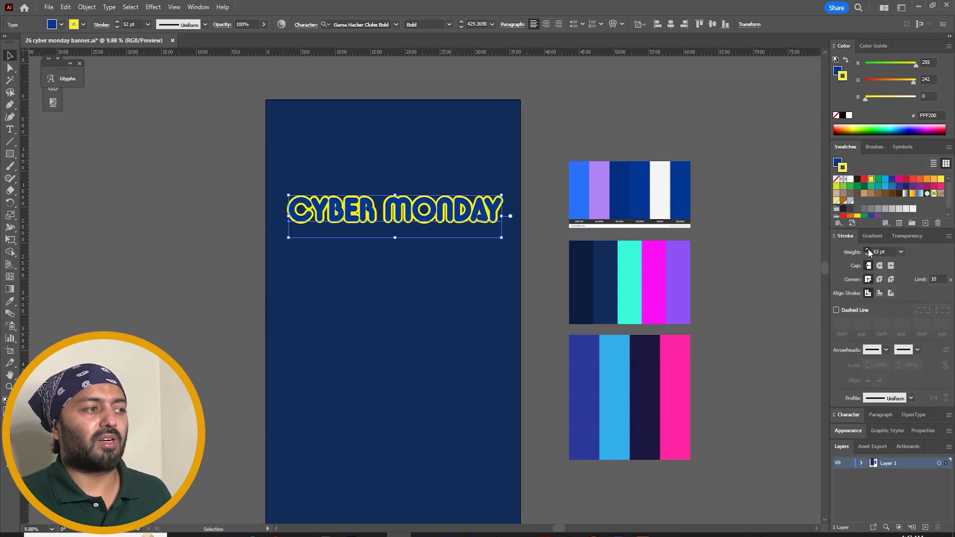
{"action": "left_click", "coordinate": [645, 149]}
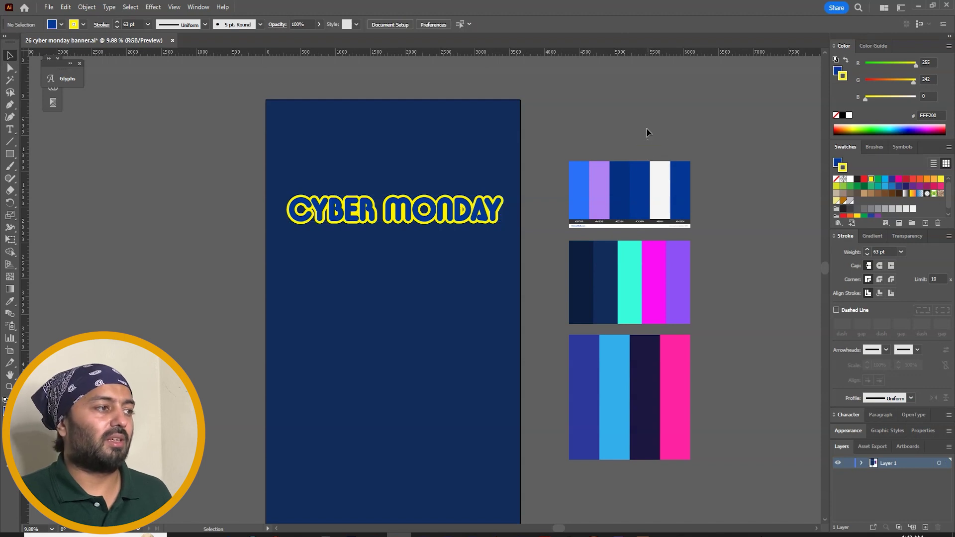
Step: Change the CYBER MONDAY text's stroke color to magenta #FF00FF
{"action": "left_click", "coordinate": [472, 211]}
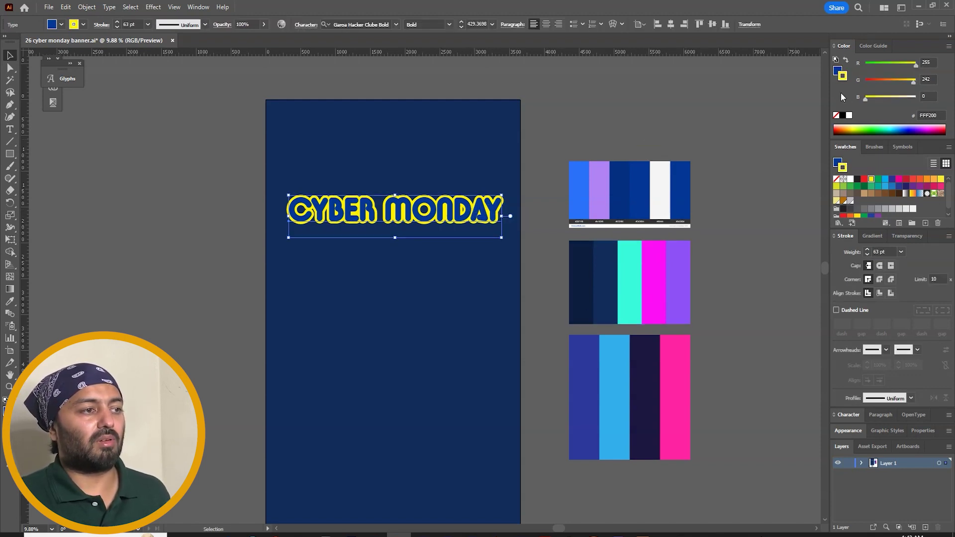
{"action": "left_click", "coordinate": [898, 181]}
{"action": "key", "text": "ctrl+z"}
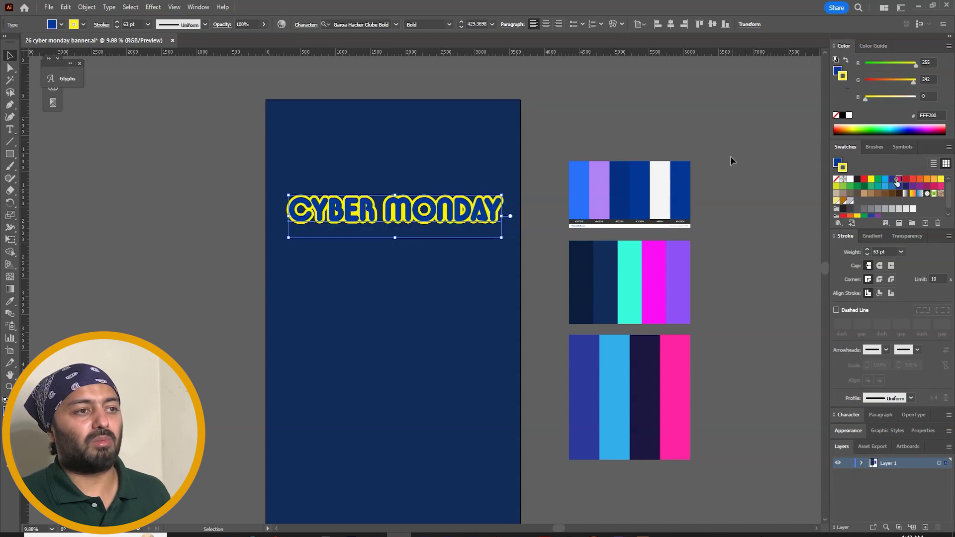
{"action": "key", "text": "ctrl+shift+z"}
{"action": "left_click", "coordinate": [908, 99]}
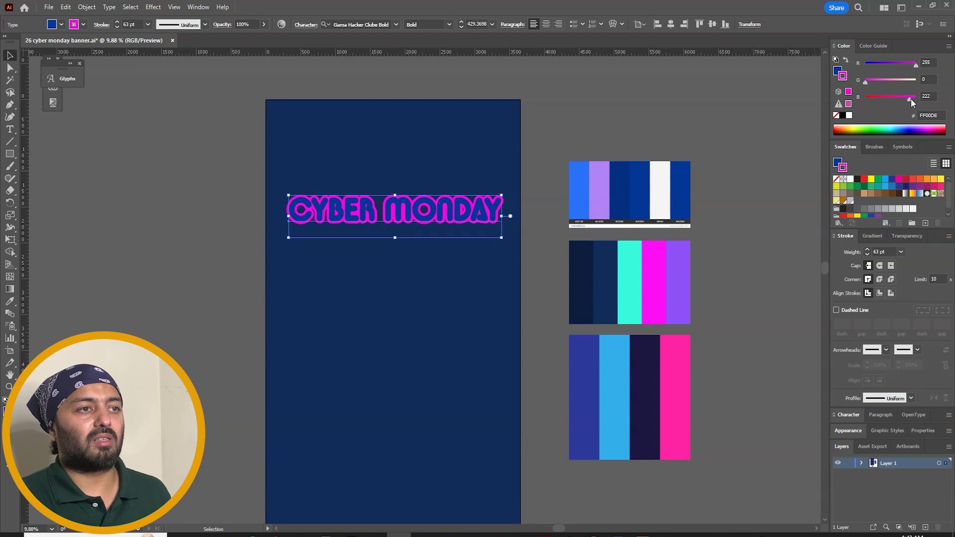
{"action": "left_click", "coordinate": [710, 127]}
Step: Move the unstroked blue CYBER MONDAY text above the magenta-outlined version and delete the outlined one
{"action": "right_click", "coordinate": [617, 104]}
{"action": "left_click", "coordinate": [609, 99]}
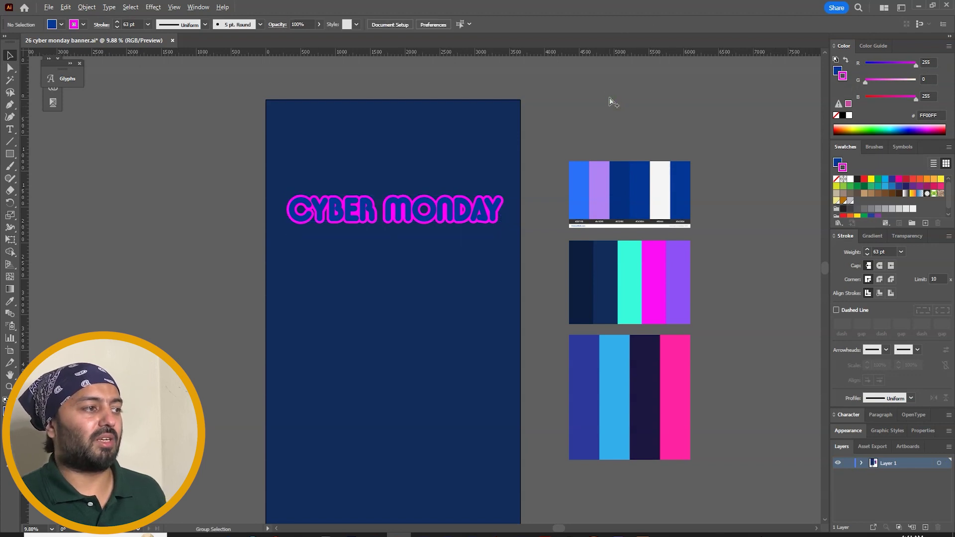
{"action": "key", "text": "ctrl+alt+2"}
{"action": "left_click", "coordinate": [608, 99]}
{"action": "left_click_drag", "start_coordinate": [465, 210], "coordinate": [466, 182]}
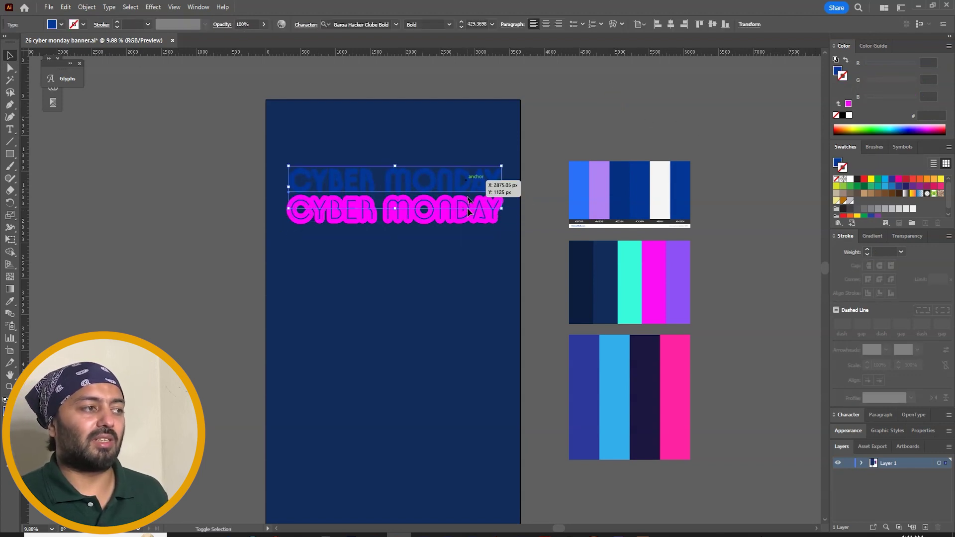
{"action": "left_click", "coordinate": [467, 211]}
{"action": "key", "text": "Delete"}
Step: Fill the CYBER MONDAY text with the turquoise #38FBDB sampled from the third swatch of the middle palette
{"action": "left_click", "coordinate": [466, 184]}
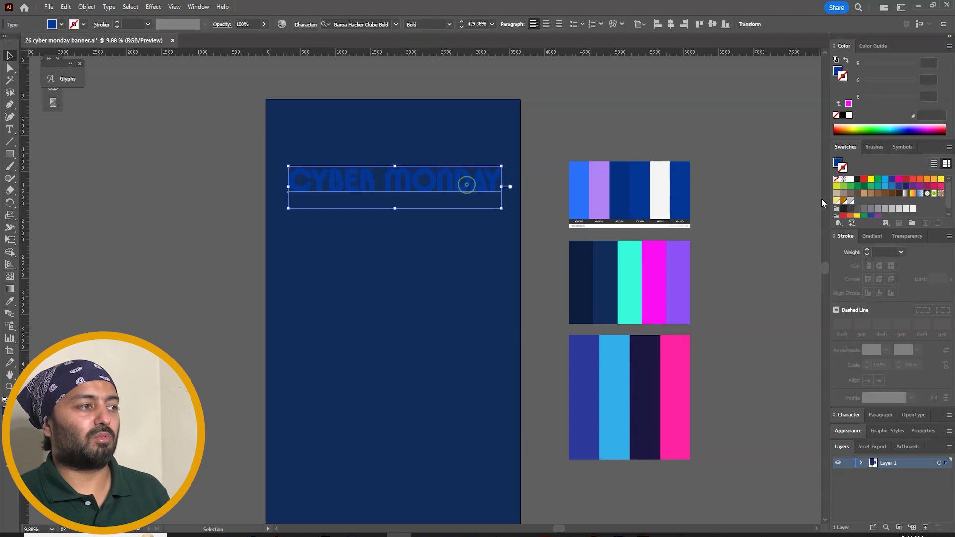
{"action": "left_click", "coordinate": [839, 165]}
{"action": "key", "text": "i"}
{"action": "left_click", "coordinate": [629, 263]}
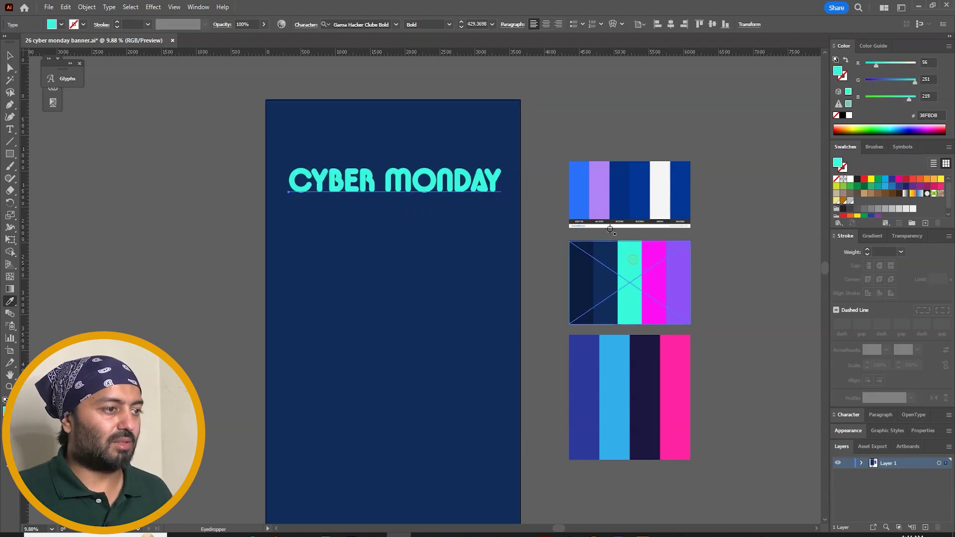
{"action": "key", "text": "v"}
{"action": "left_click", "coordinate": [564, 135]}
Step: Move the text toward the artboard's middle and split MONDAY off into its own text object below CYBER
{"action": "left_click_drag", "start_coordinate": [453, 185], "coordinate": [453, 276]}
{"action": "key", "text": "t"}
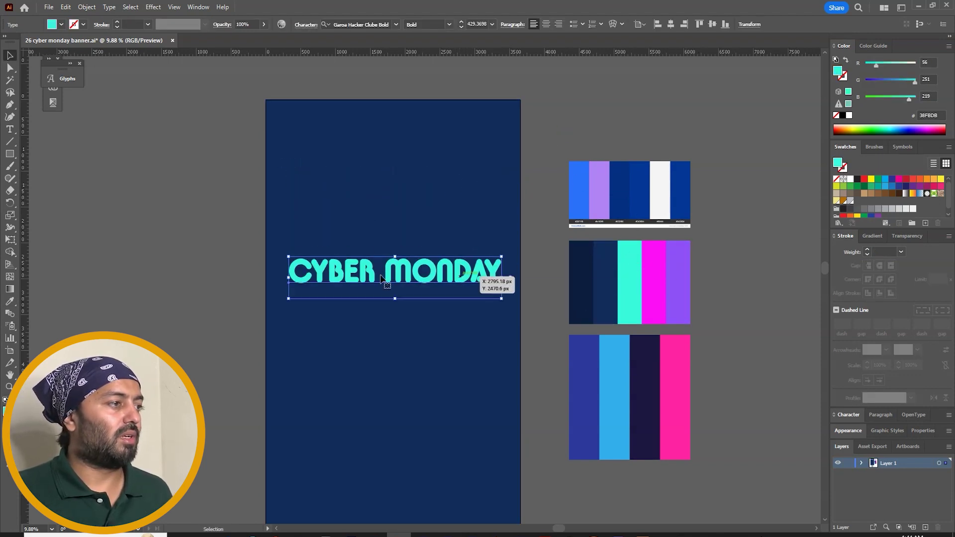
{"action": "left_click_drag", "start_coordinate": [384, 279], "coordinate": [557, 284]}
{"action": "key", "text": "ctrl+x"}
{"action": "key", "text": "Escape"}
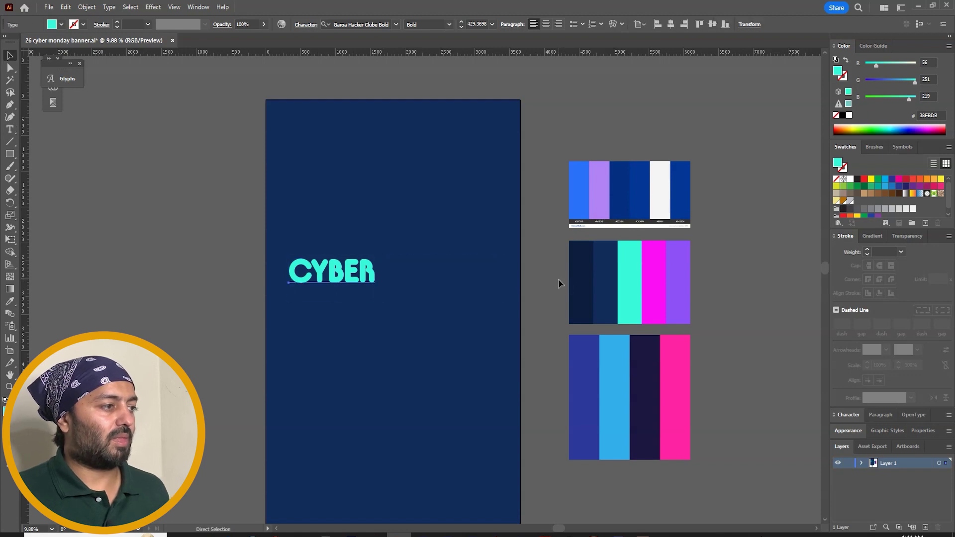
{"action": "key", "text": "t"}
{"action": "left_click", "coordinate": [362, 341]}
{"action": "key", "text": "ctrl+v"}
{"action": "key", "text": "Escape"}
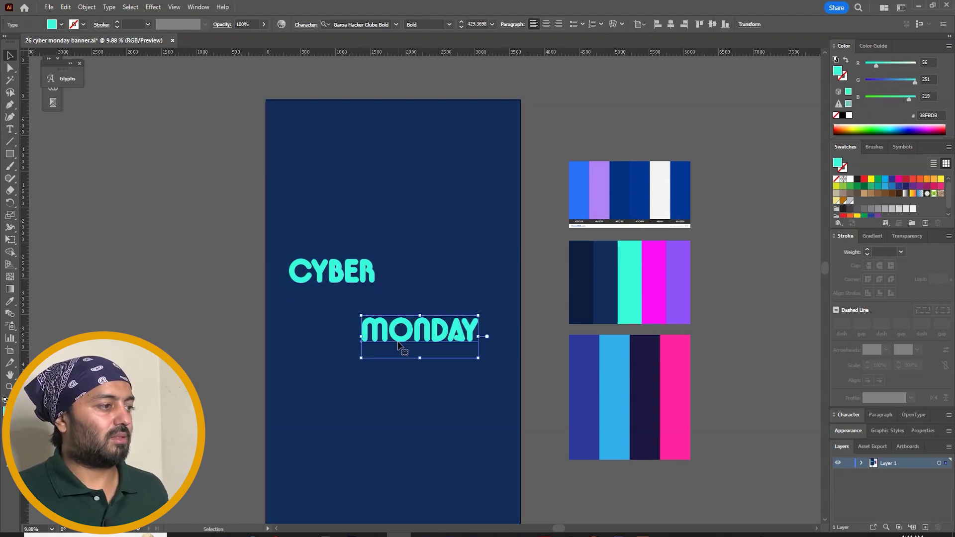
Step: Stack MONDAY directly beneath CYBER, enlarge both words to about 688 pt and position them around the artboard's middle
{"action": "left_click_drag", "start_coordinate": [374, 331], "coordinate": [371, 298]}
{"action": "left_click", "coordinate": [332, 279], "text": "shift"}
{"action": "left_click_drag", "start_coordinate": [425, 329], "coordinate": [496, 373]}
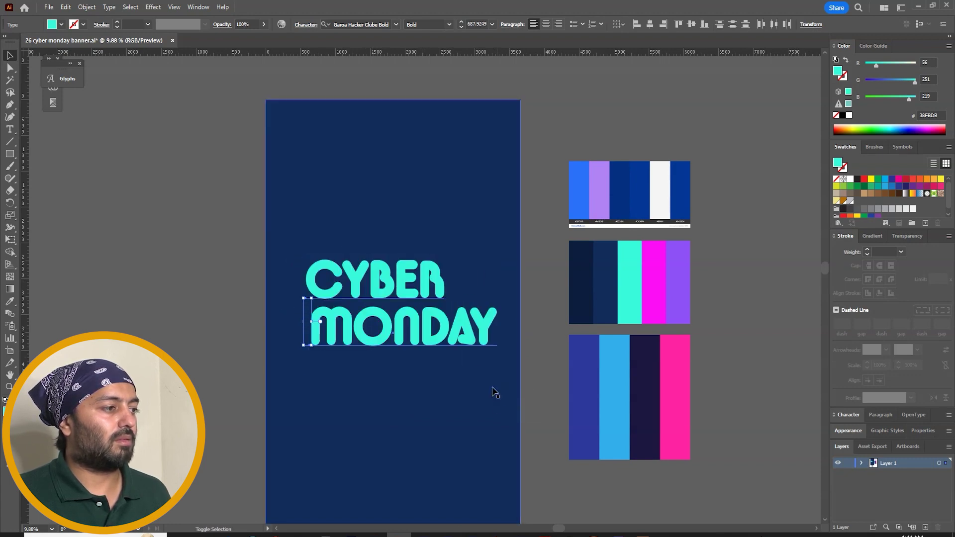
{"action": "left_click_drag", "start_coordinate": [464, 335], "coordinate": [455, 349]}
{"action": "key", "text": "space"}
{"action": "left_click_drag", "start_coordinate": [480, 310], "coordinate": [488, 267]}
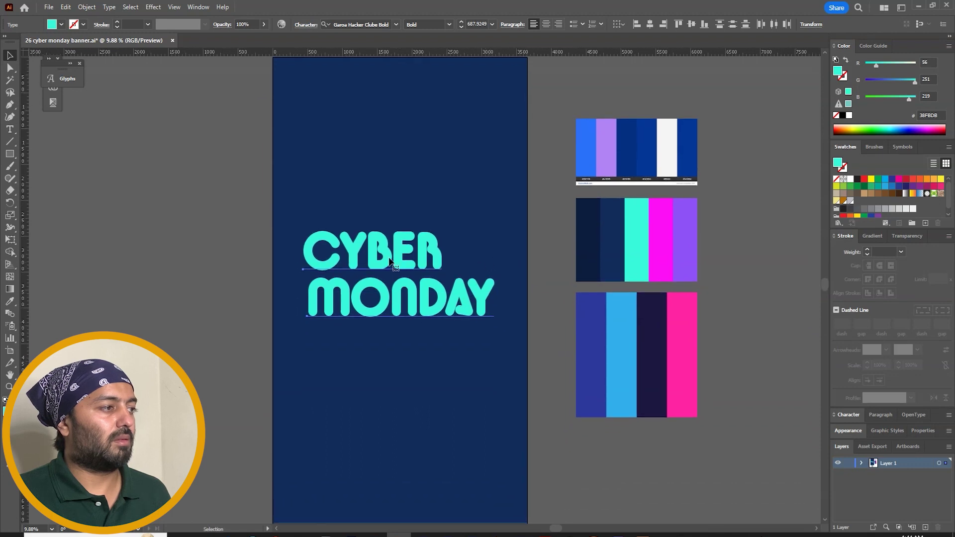
{"action": "left_click", "coordinate": [231, 223]}
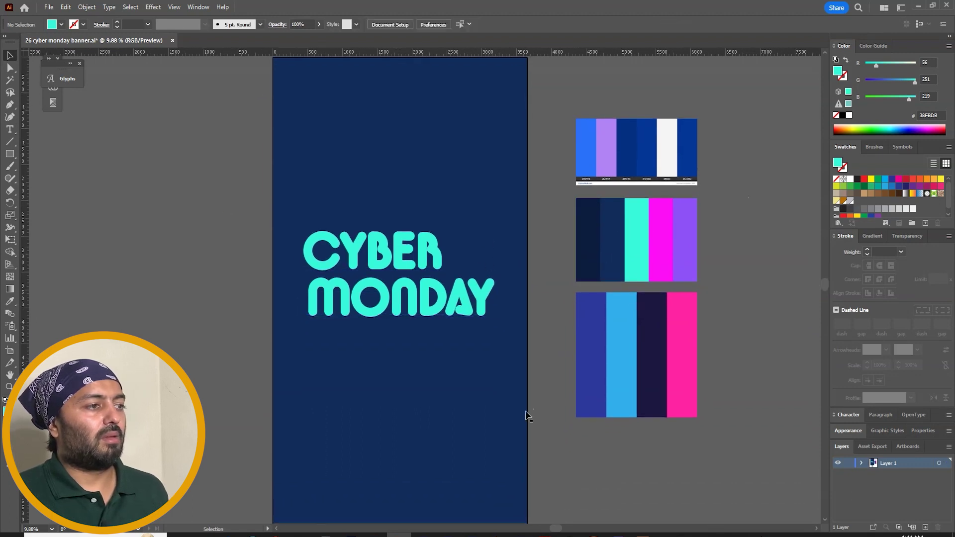
Step: Move the blue burst accents from below the artboard to CYBER's upper-right corner and MONDAY's lower-left corner
{"action": "key", "text": "space"}
{"action": "mouse_move", "coordinate": [547, 430]}
{"action": "left_mouse_down"}
{"action": "mouse_move", "coordinate": [558, 290]}
{"action": "mouse_move", "coordinate": [555, 415]}
{"action": "left_mouse_up"}
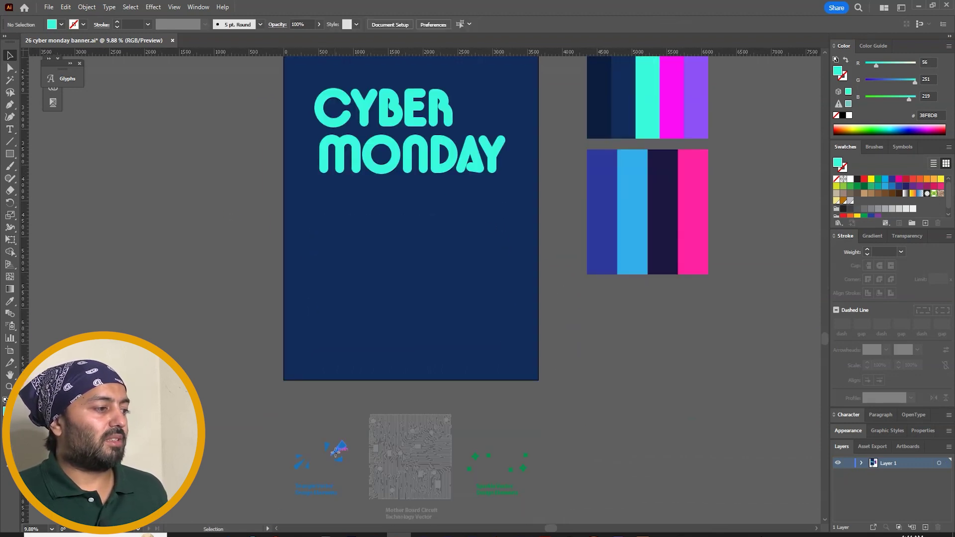
{"action": "left_click_drag", "start_coordinate": [336, 450], "coordinate": [510, 92]}
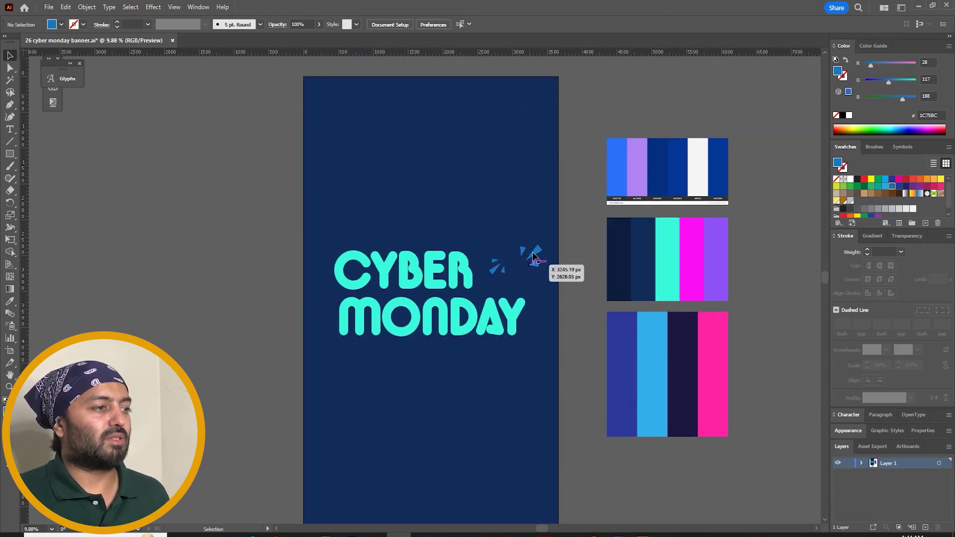
{"action": "left_click_drag", "start_coordinate": [534, 256], "coordinate": [330, 345]}
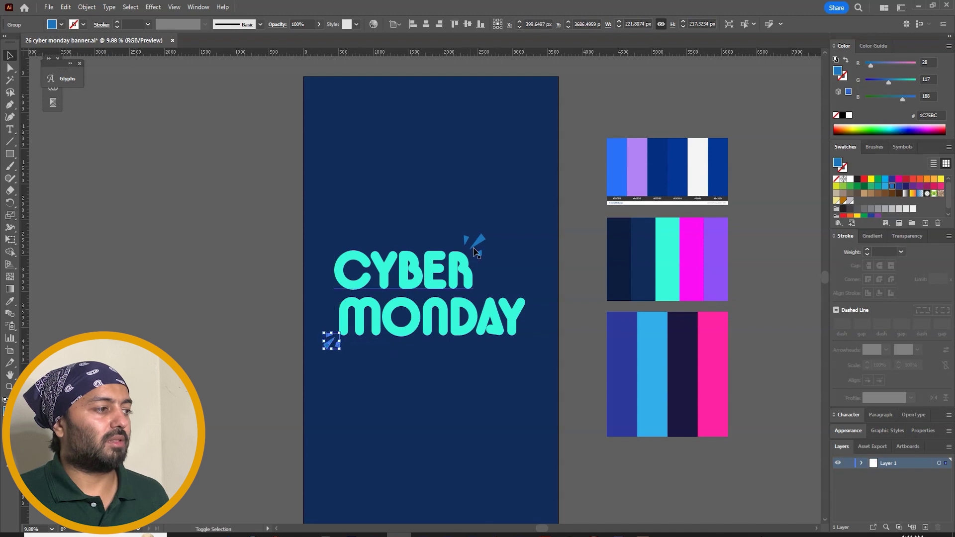
Step: Fill both burst accents with the magenta #FC0FF5 sampled from the fourth swatch of the middle palette
{"action": "left_click", "coordinate": [486, 246], "text": "shift"}
{"action": "key", "text": "i"}
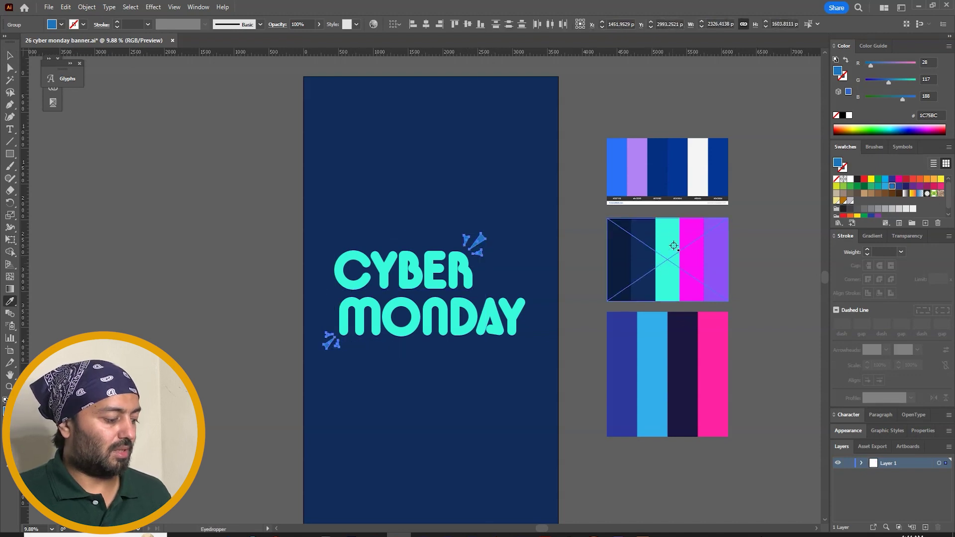
{"action": "left_click", "coordinate": [689, 234]}
{"action": "key", "text": "v"}
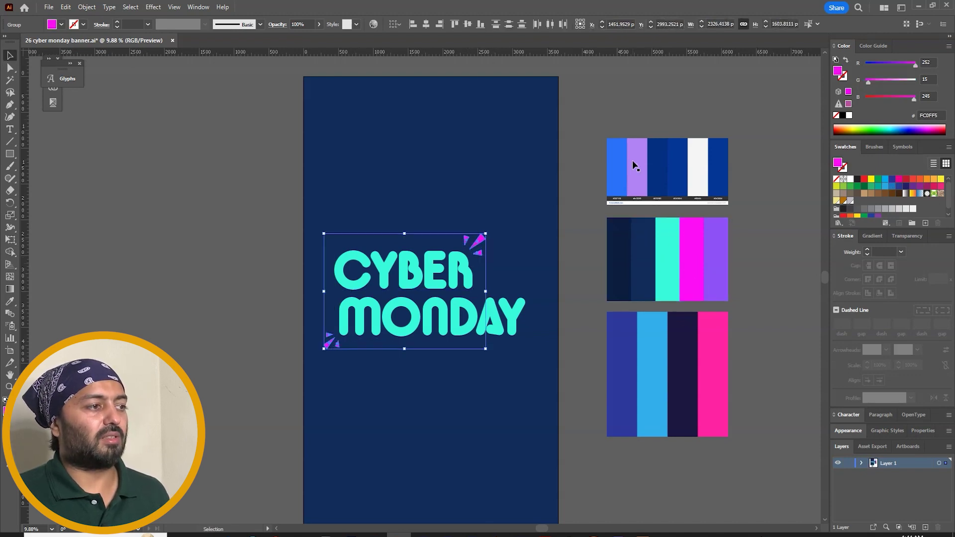
{"action": "left_click", "coordinate": [601, 93]}
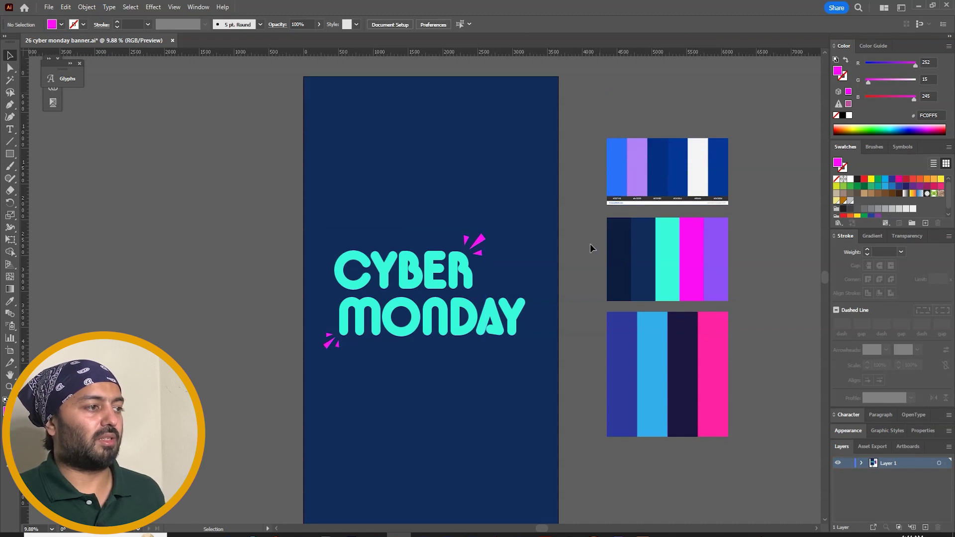
Step: Add the text "sale upto 50$ off" beneath MONDAY and scale it to about 272 pt
{"action": "left_click_drag", "start_coordinate": [582, 300], "coordinate": [559, 270]}
{"action": "key", "text": "t"}
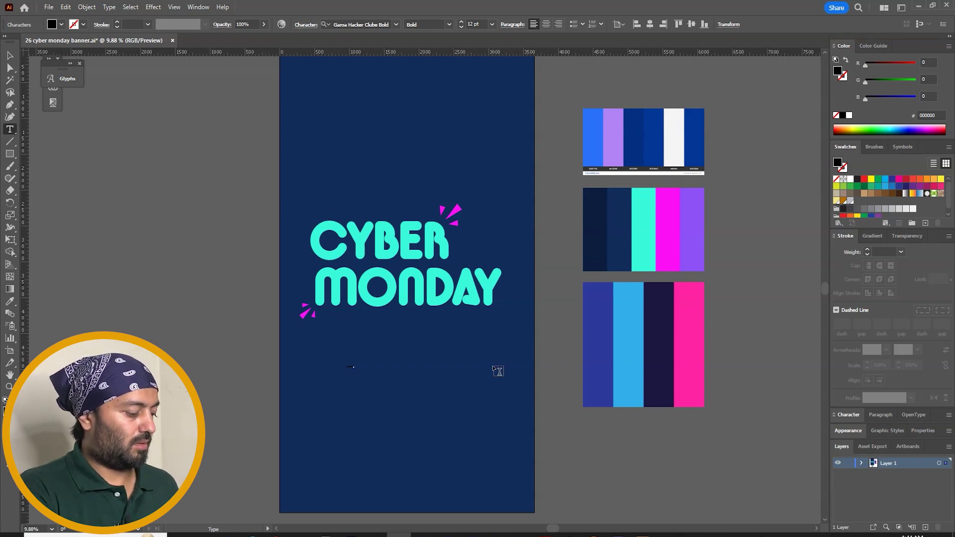
{"action": "key", "text": "Escape"}
{"action": "left_click_drag", "start_coordinate": [355, 377], "coordinate": [490, 385]}
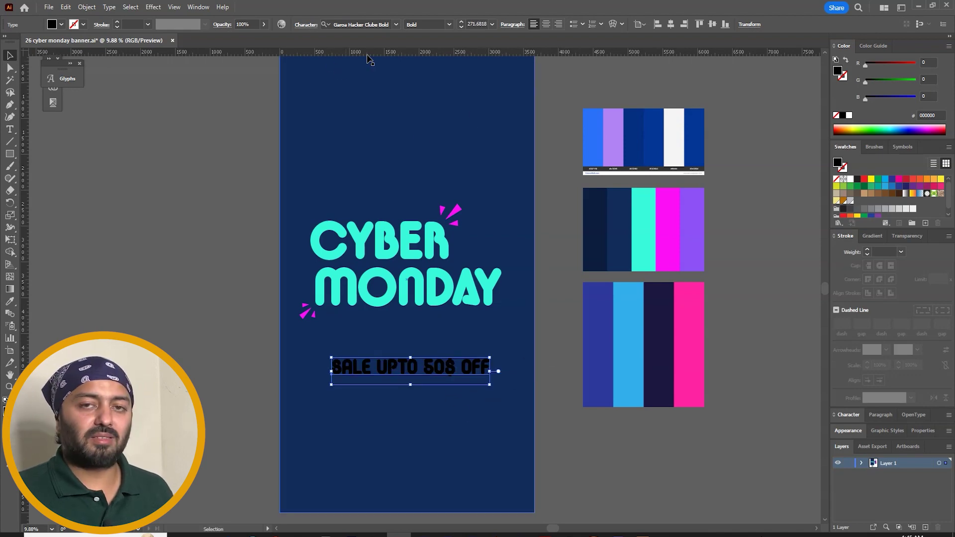
Step: Filter the fonts to Sans Serif and set the sale text in Avenir LT Std 35 Light
{"action": "left_click", "coordinate": [397, 25]}
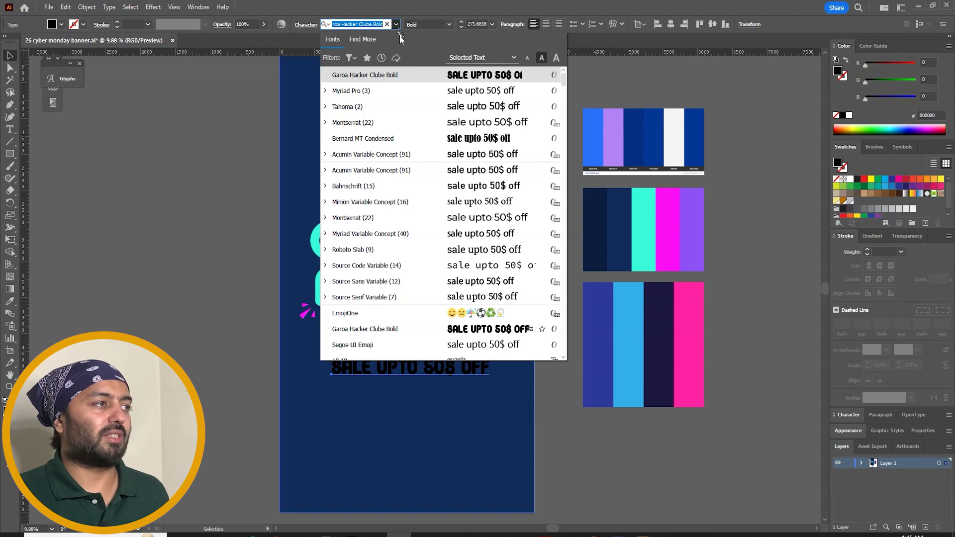
{"action": "left_click", "coordinate": [351, 58]}
{"action": "left_click", "coordinate": [255, 112]}
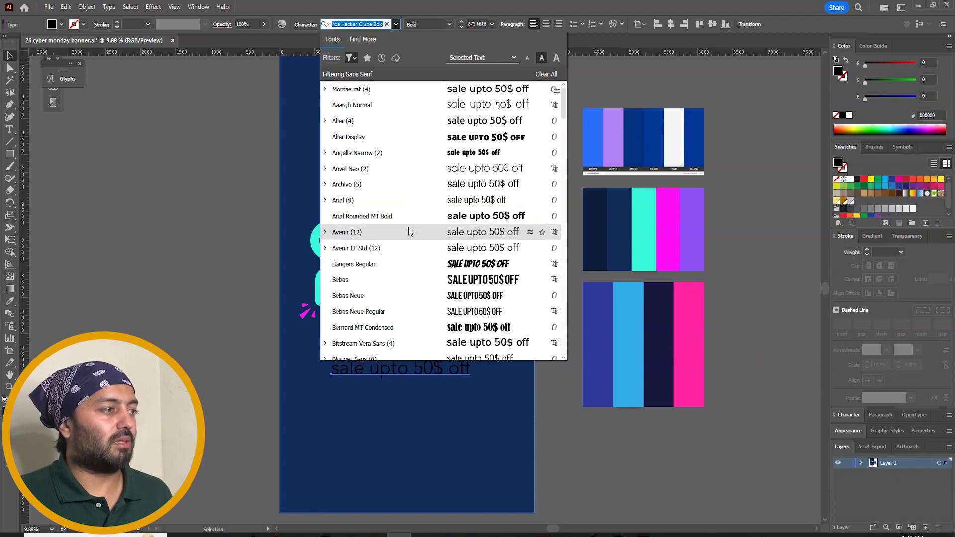
{"action": "left_click", "coordinate": [417, 247]}
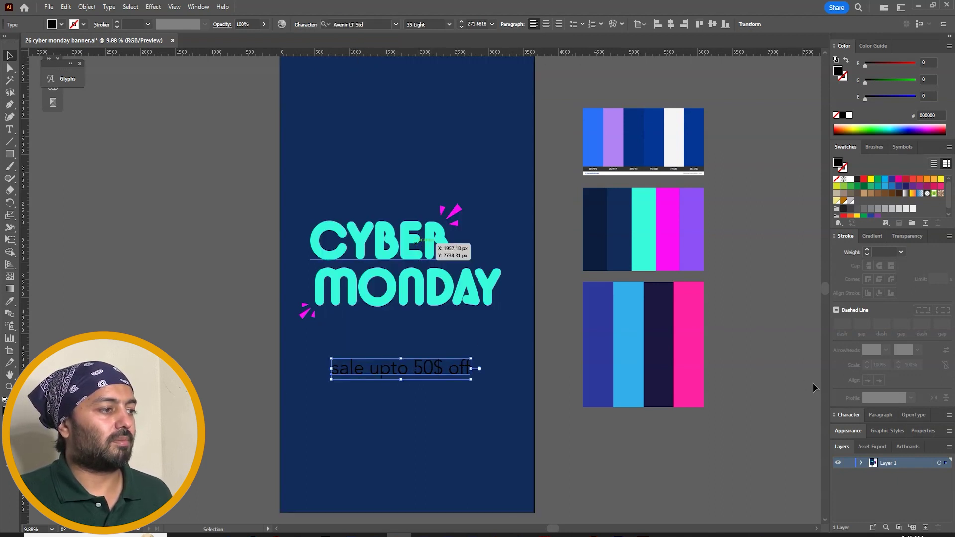
Step: Set the sale text in all caps, move it up slightly and correct 50$ to $50
{"action": "left_click", "coordinate": [844, 414]}
{"action": "left_click", "coordinate": [839, 440]}
{"action": "left_click_drag", "start_coordinate": [483, 375], "coordinate": [472, 366]}
{"action": "double_click", "coordinate": [461, 364]}
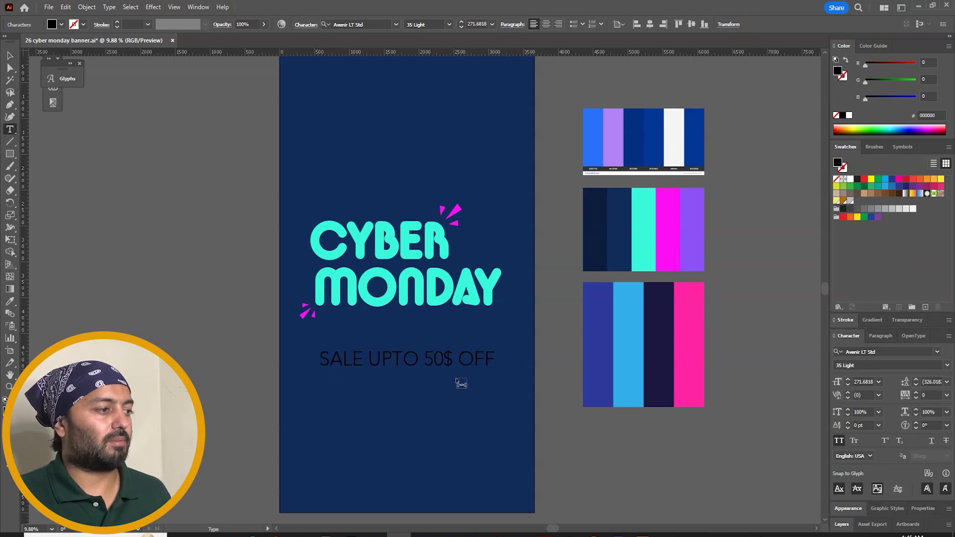
{"action": "key", "text": "BackSpace"}
{"action": "key", "text": "Escape"}
Step: Fill the SALE UPTO $50 OFF text with white and set its font style to 65 Medium
{"action": "double_click", "coordinate": [851, 188]}
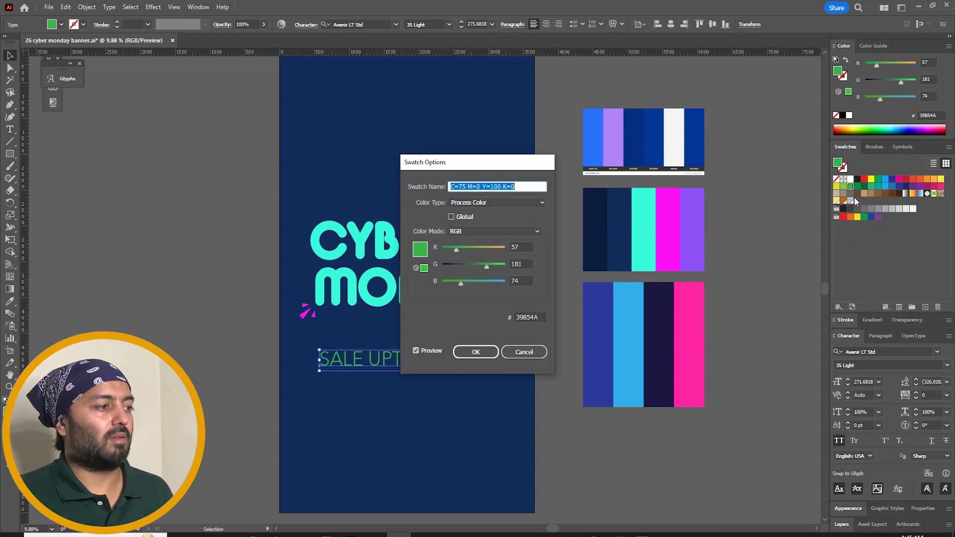
{"action": "key", "text": "Escape"}
{"action": "left_click", "coordinate": [850, 179]}
{"action": "left_click", "coordinate": [449, 25]}
{"action": "left_click", "coordinate": [437, 123]}
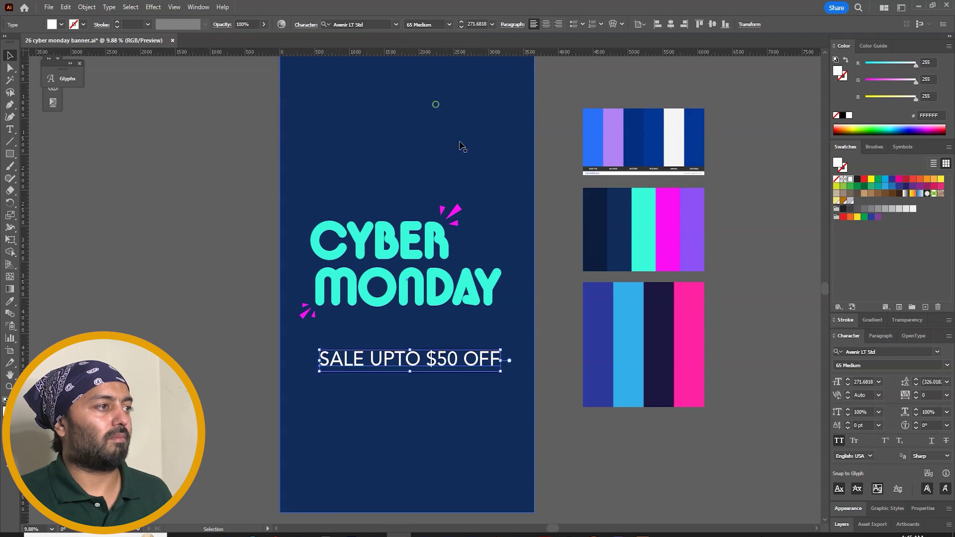
Step: Shrink the sale text to about 243 pt and split $50 OFF off into its own text object beneath SALE UPTO
{"action": "left_click_drag", "start_coordinate": [501, 349], "coordinate": [482, 352]}
{"action": "double_click", "coordinate": [412, 359]}
{"action": "left_click_drag", "start_coordinate": [412, 359], "coordinate": [498, 363]}
{"action": "key", "text": "ctrl+x"}
{"action": "key", "text": "Escape"}
{"action": "left_click", "coordinate": [495, 371]}
{"action": "key", "text": "t"}
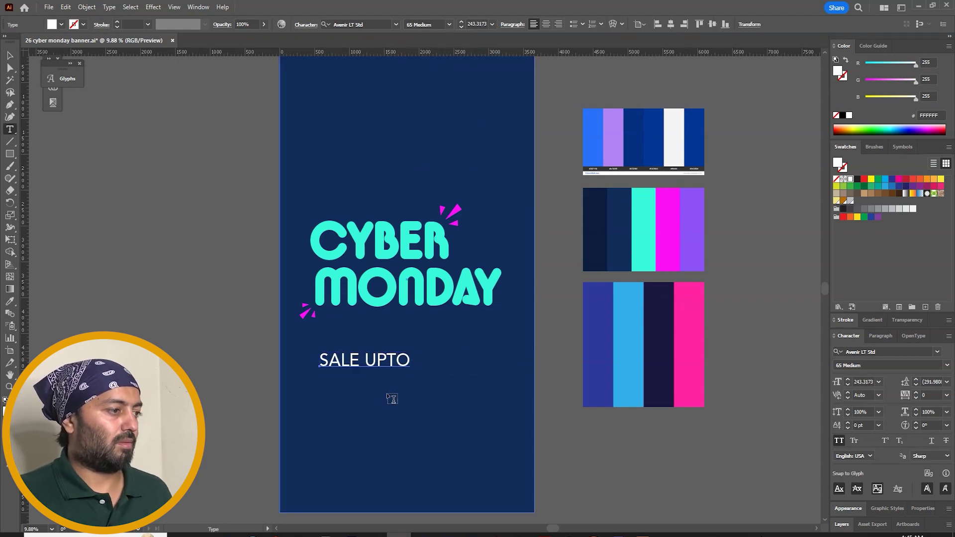
{"action": "left_click", "coordinate": [388, 395]}
{"action": "key", "text": "ctrl+v"}
{"action": "key", "text": "Escape"}
Step: Enlarge $50 OFF to about 481 pt, centre its paragraph alignment and centre both sale lines horizontally on the artboard
{"action": "left_click", "coordinate": [446, 388], "text": "shift"}
{"action": "left_click_drag", "start_coordinate": [408, 360], "coordinate": [474, 363]}
{"action": "left_click", "coordinate": [652, 24]}
{"action": "left_click", "coordinate": [619, 24]}
{"action": "left_click", "coordinate": [645, 59]}
{"action": "left_click", "coordinate": [651, 24]}
{"action": "left_click", "coordinate": [545, 287]}
{"action": "left_click", "coordinate": [431, 388]}
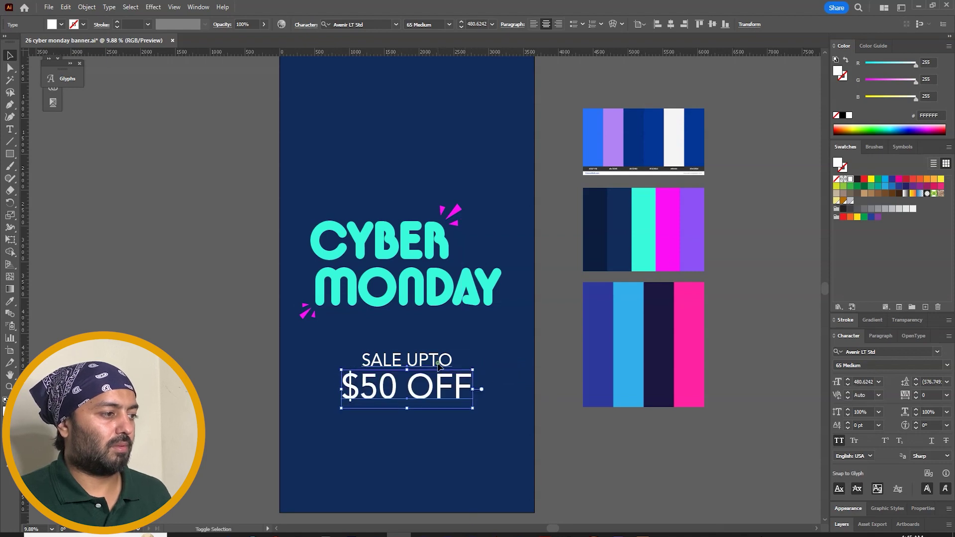
{"action": "left_click", "coordinate": [551, 373]}
Step: Move the navy background and the circuit pattern onto a new layer placed beneath the layer holding the text
{"action": "left_click_drag", "start_coordinate": [553, 375], "coordinate": [552, 215]}
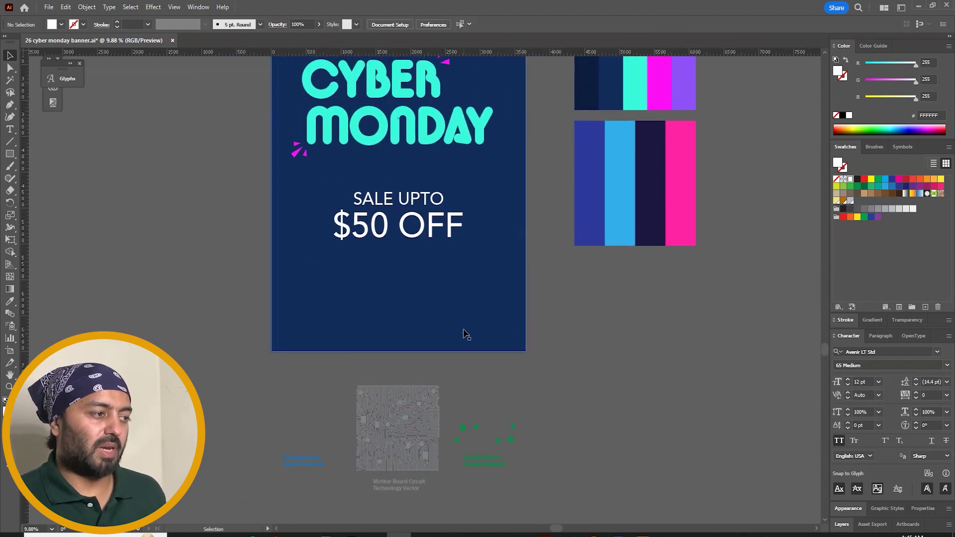
{"action": "left_click", "coordinate": [398, 415]}
{"action": "left_click", "coordinate": [485, 328], "text": "shift"}
{"action": "key", "text": "ctrl+x"}
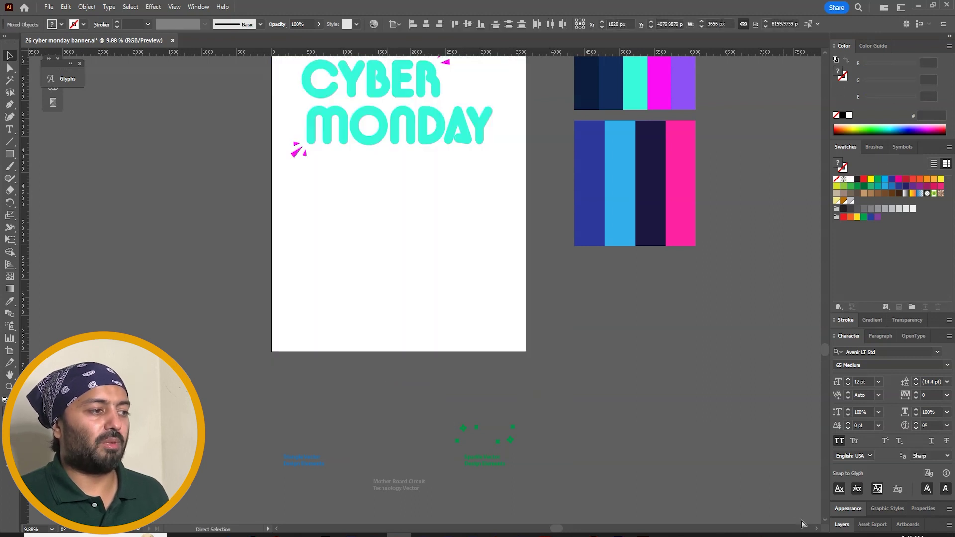
{"action": "left_click", "coordinate": [846, 525]}
{"action": "left_click_drag", "start_coordinate": [884, 475], "coordinate": [878, 476]}
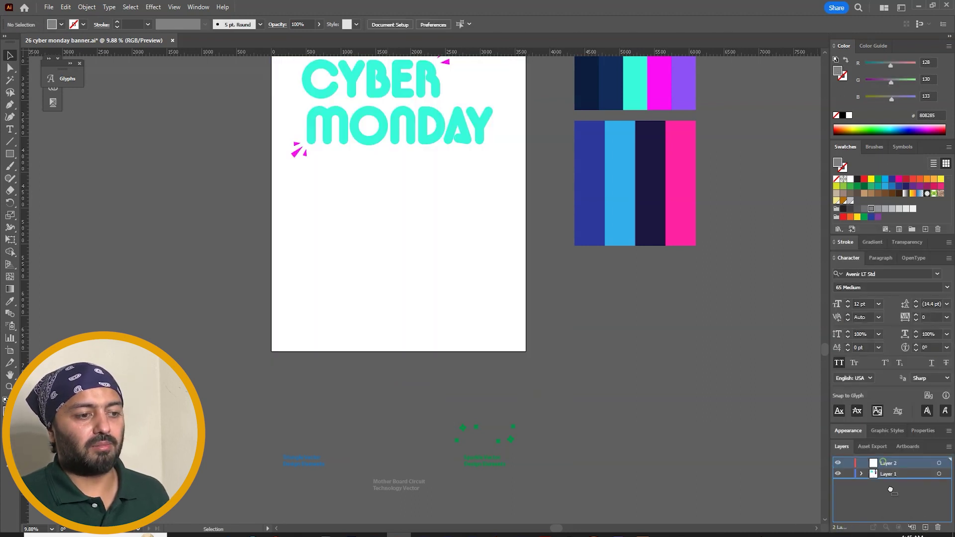
{"action": "key", "text": "ctrl+f"}
{"action": "left_click", "coordinate": [559, 316]}
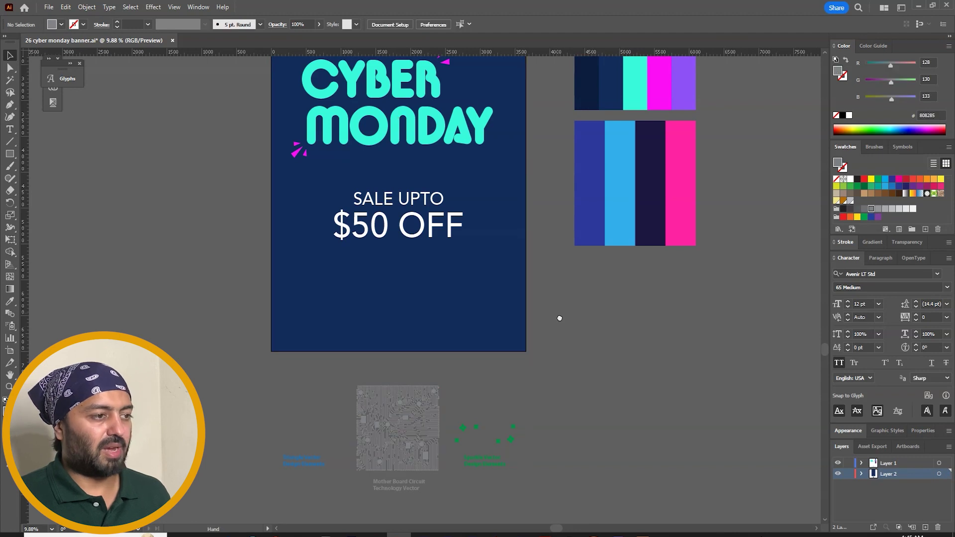
Step: Move the circuit pattern to the artboard's lower-left corner and fill it with the dark blue #032F80 from the top palette
{"action": "left_click_drag", "start_coordinate": [553, 315], "coordinate": [568, 399]}
{"action": "left_click_drag", "start_coordinate": [427, 492], "coordinate": [341, 393]}
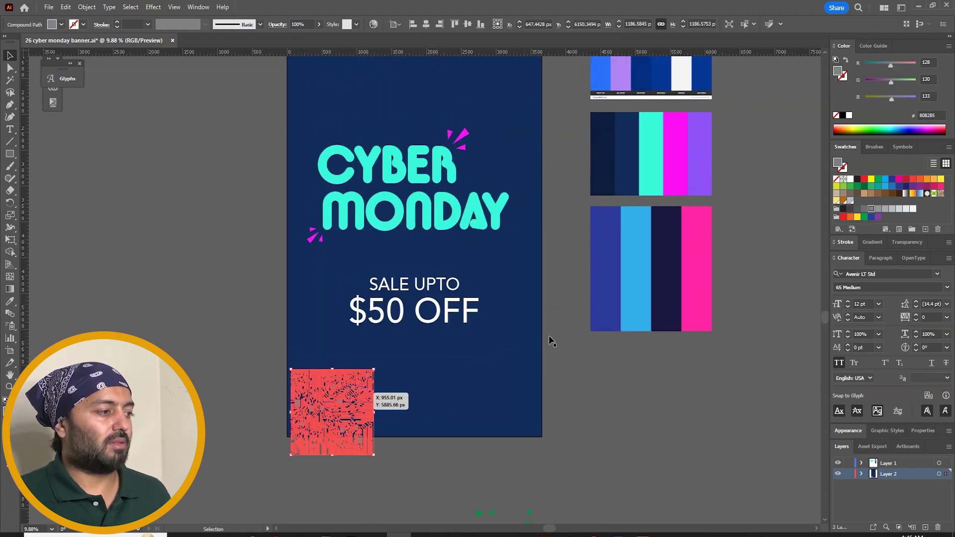
{"action": "key", "text": "i"}
{"action": "left_click_drag", "start_coordinate": [641, 125], "coordinate": [637, 188]}
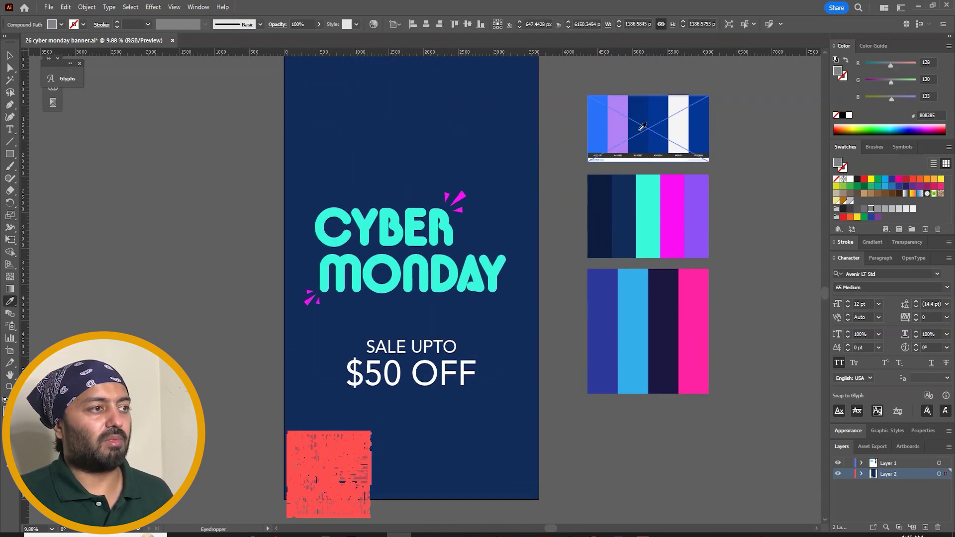
{"action": "left_click", "coordinate": [657, 110]}
{"action": "key", "text": "v"}
{"action": "left_click", "coordinate": [592, 73]}
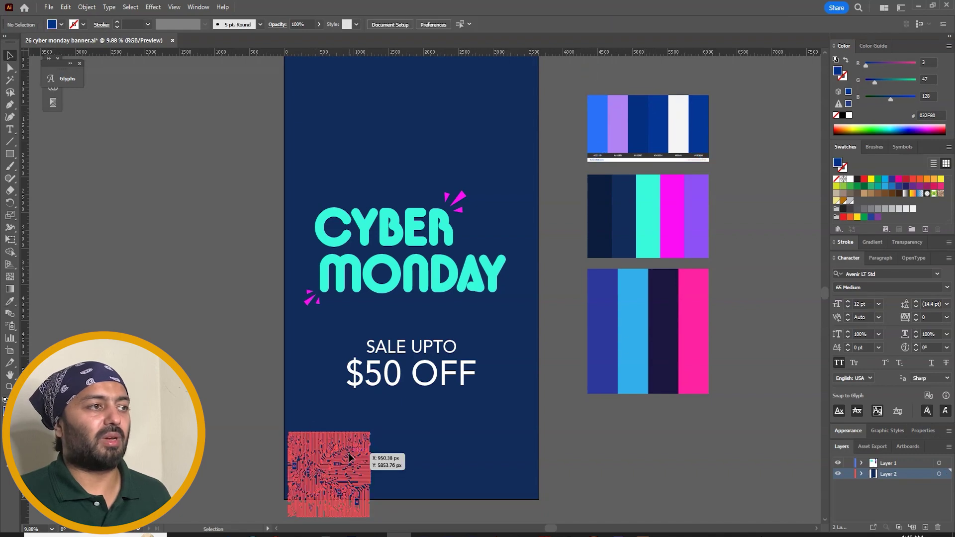
Step: Scale the circuit pattern to about 3637 px wide so it spans the artboard's width, and centre it on the artboard
{"action": "left_click", "coordinate": [352, 450]}
{"action": "left_click_drag", "start_coordinate": [371, 432], "coordinate": [642, 102]}
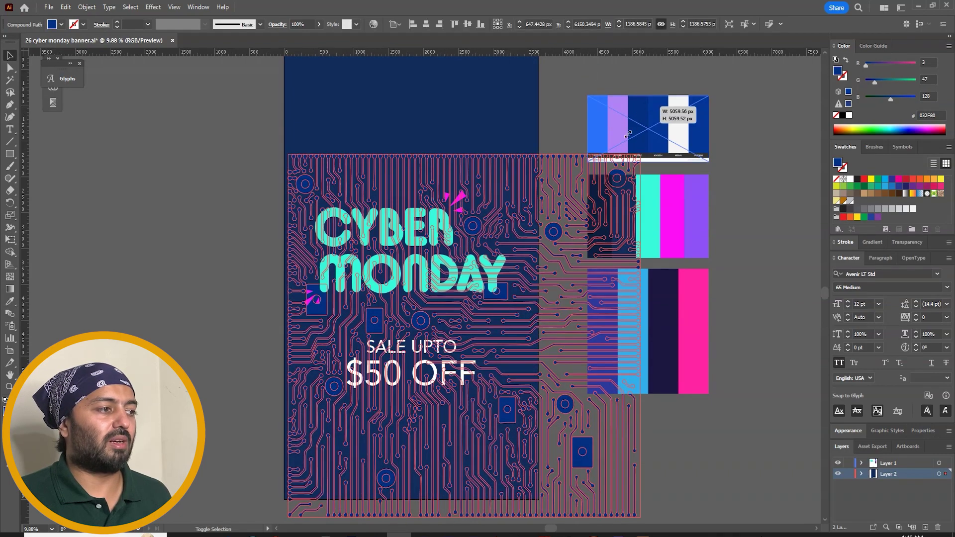
{"action": "left_click_drag", "start_coordinate": [547, 181], "coordinate": [585, 183]}
{"action": "left_click_drag", "start_coordinate": [608, 273], "coordinate": [590, 190]}
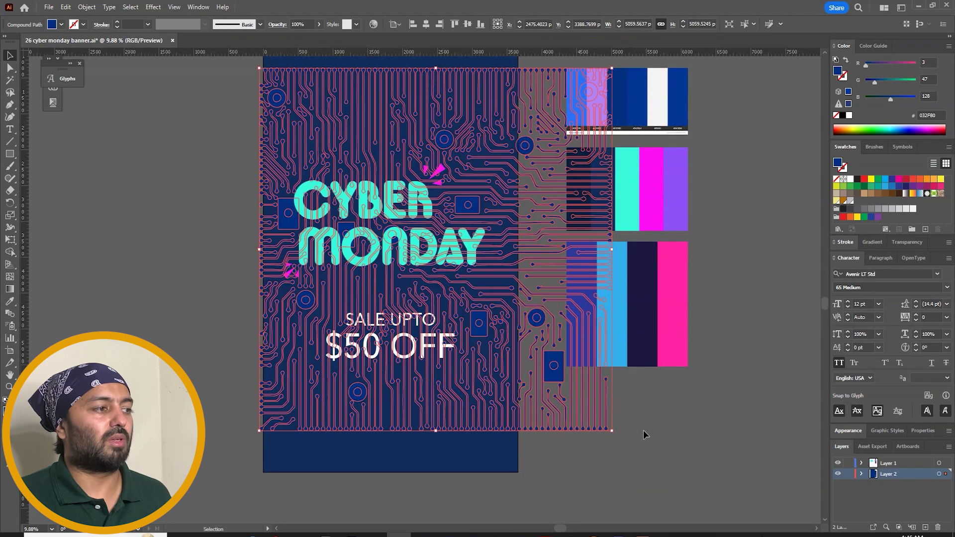
{"action": "left_click_drag", "start_coordinate": [615, 434], "coordinate": [527, 418]}
{"action": "left_click", "coordinate": [468, 23]}
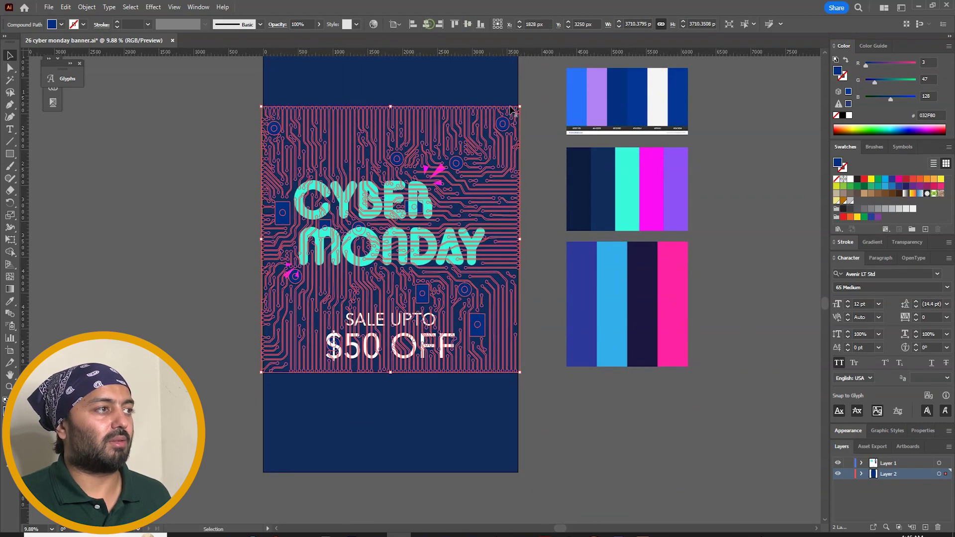
{"action": "left_click_drag", "start_coordinate": [535, 107], "coordinate": [473, 234]}
{"action": "left_click", "coordinate": [535, 235]}
Step: Set the circuit pattern's opacity to 50%
{"action": "key", "text": "ctrl+0"}
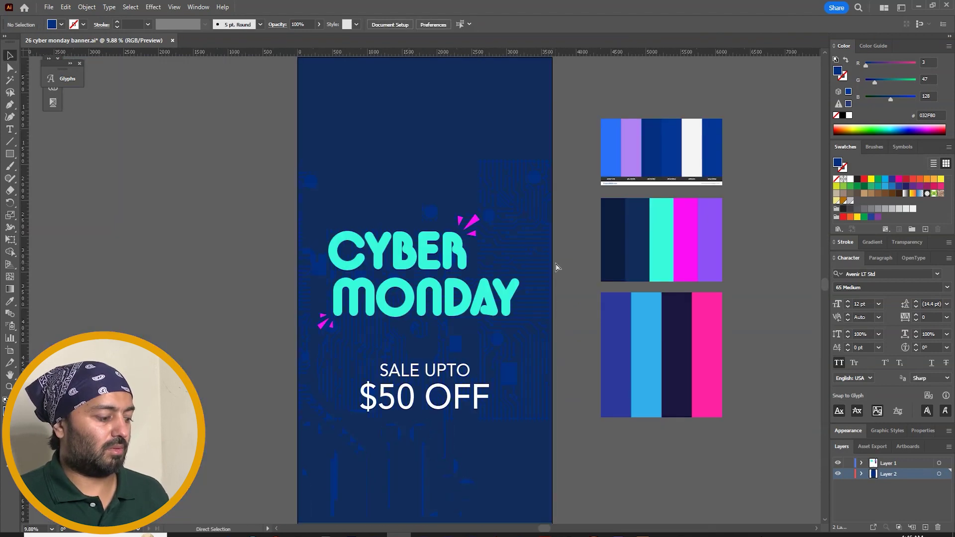
{"action": "left_click", "coordinate": [544, 219]}
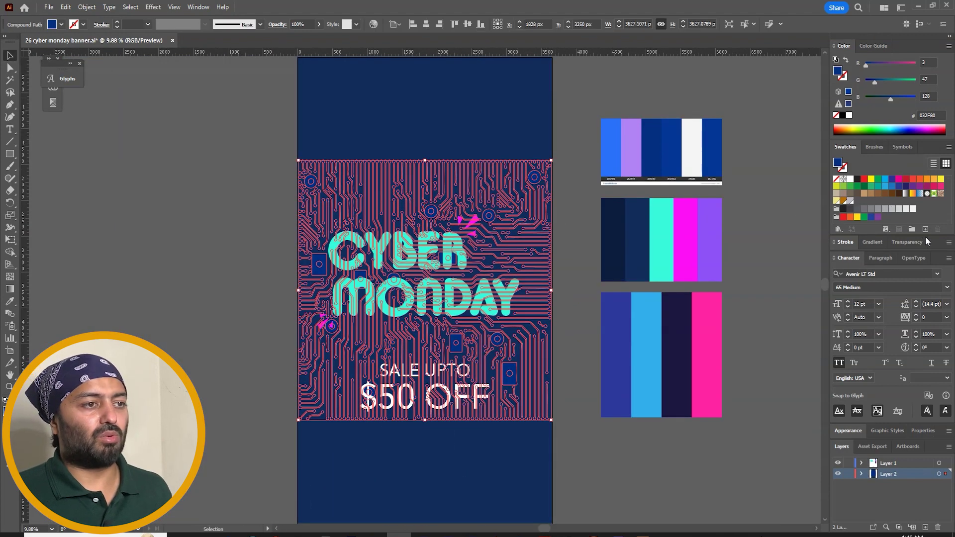
{"action": "left_click", "coordinate": [907, 243]}
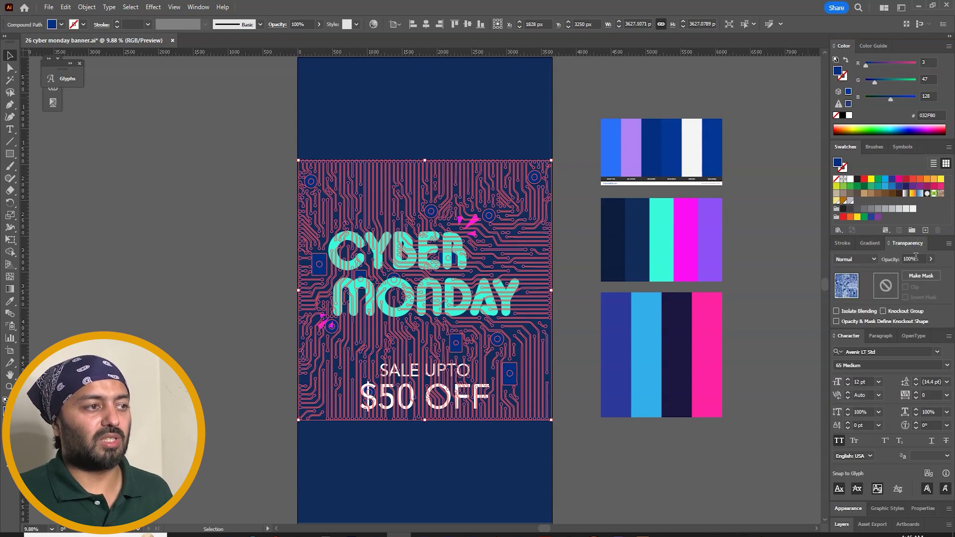
{"action": "type", "text": "50"}
{"action": "key", "text": "Return"}
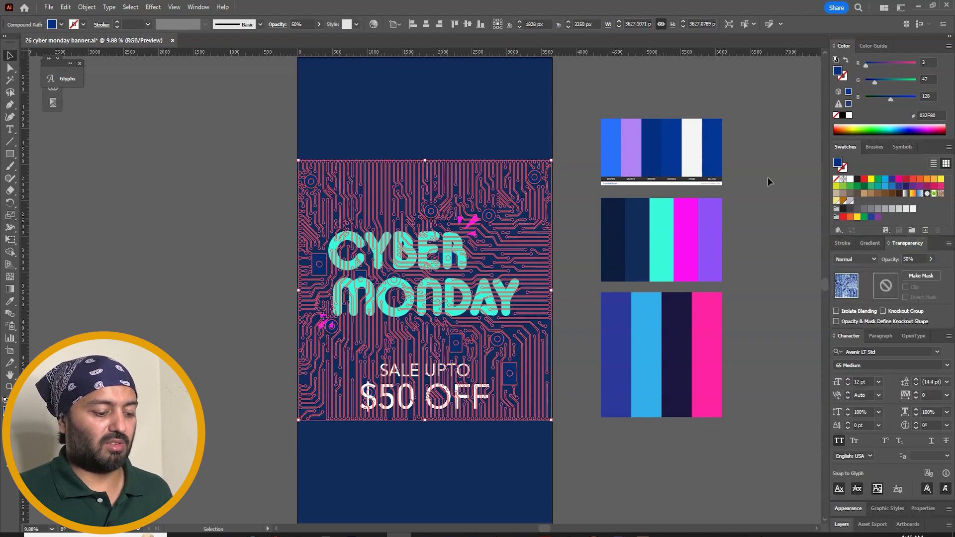
{"action": "left_click", "coordinate": [706, 103]}
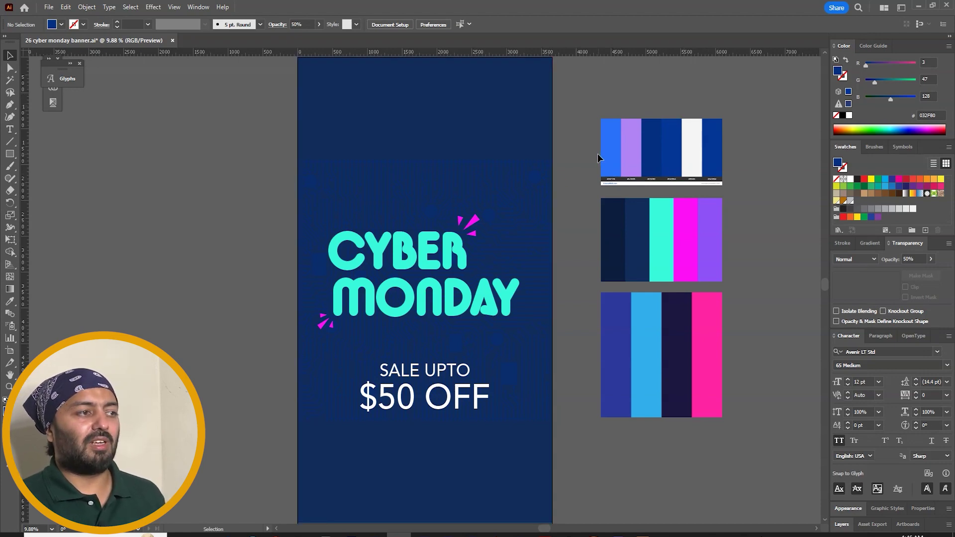
Step: Fill the circuit pattern with white and reduce its opacity to 5%
{"action": "left_click", "coordinate": [550, 182]}
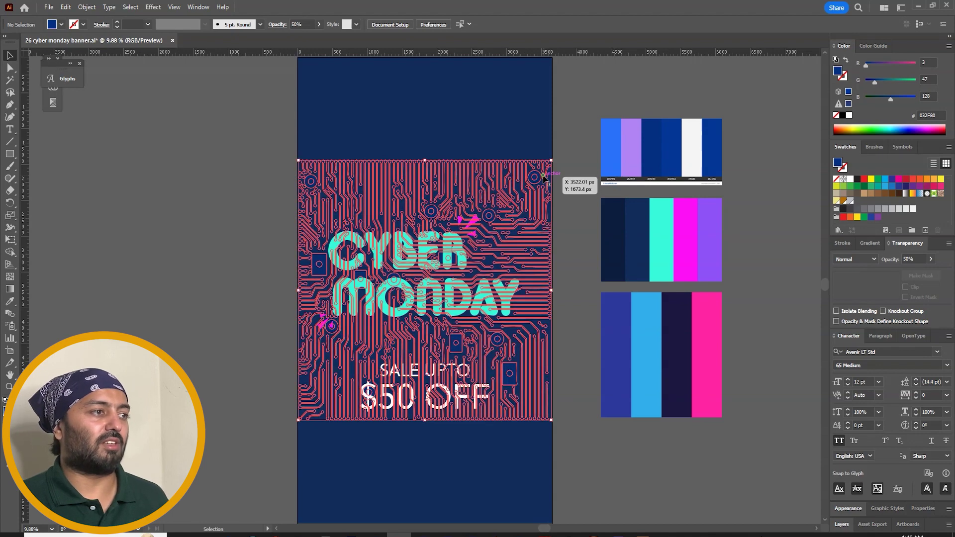
{"action": "left_click", "coordinate": [850, 179]}
{"action": "left_click", "coordinate": [908, 259]}
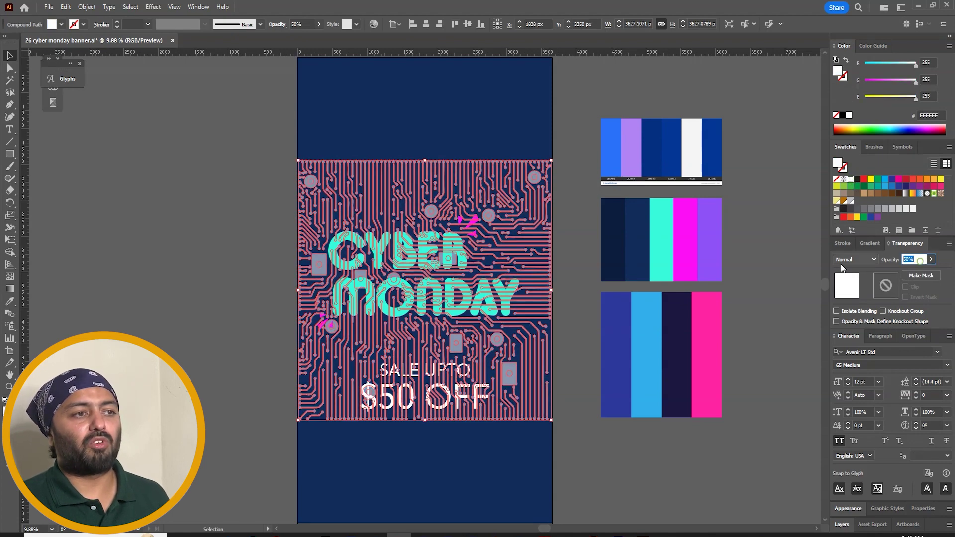
{"action": "type", "text": "5"}
{"action": "key", "text": "Return"}
{"action": "left_click", "coordinate": [699, 83]}
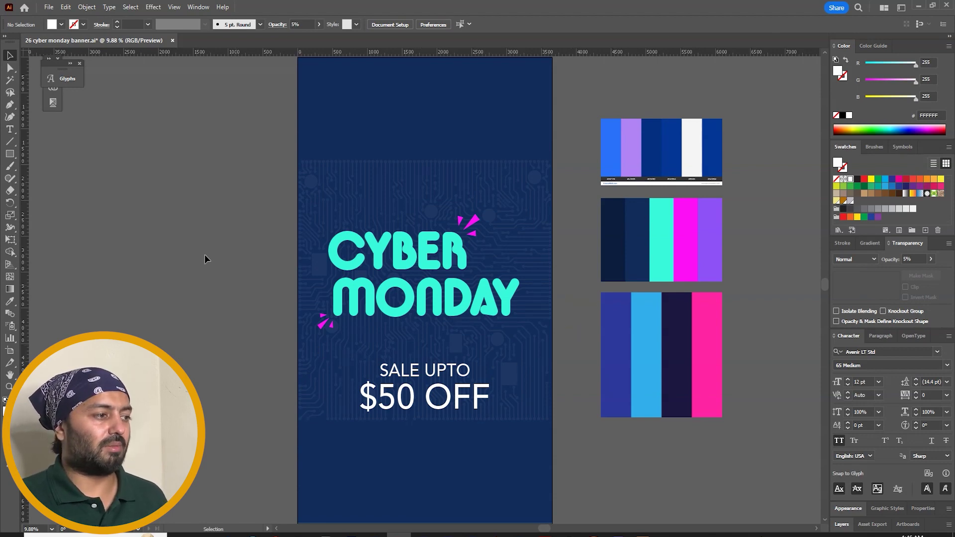
Step: Draw a white rectangle about 1617 by 393 px beneath the $50 OFF text
{"action": "left_click", "coordinate": [11, 155]}
{"action": "left_click_drag", "start_coordinate": [370, 435], "coordinate": [483, 461]}
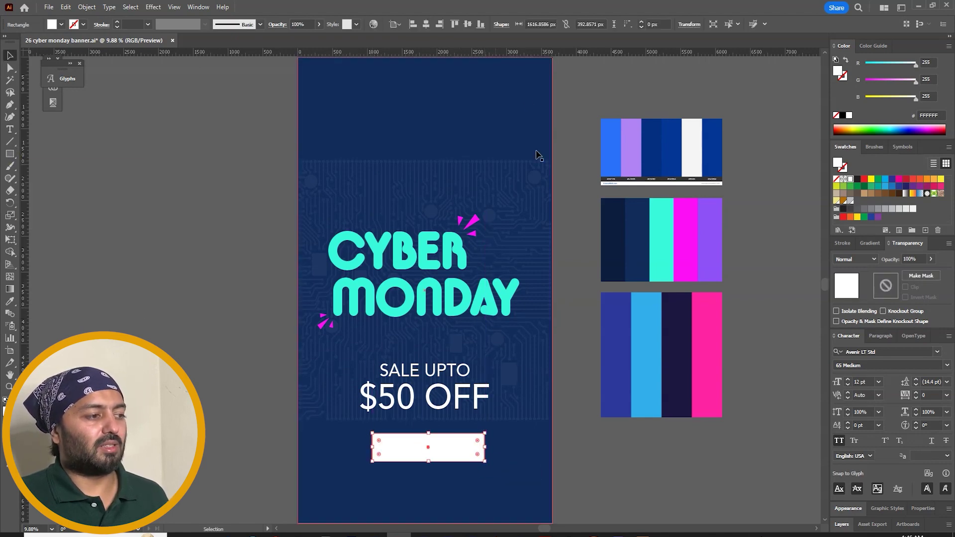
Step: Centre the white rectangle horizontally on the artboard beneath the $50 OFF text
{"action": "key", "text": "v"}
{"action": "left_click", "coordinate": [423, 24]}
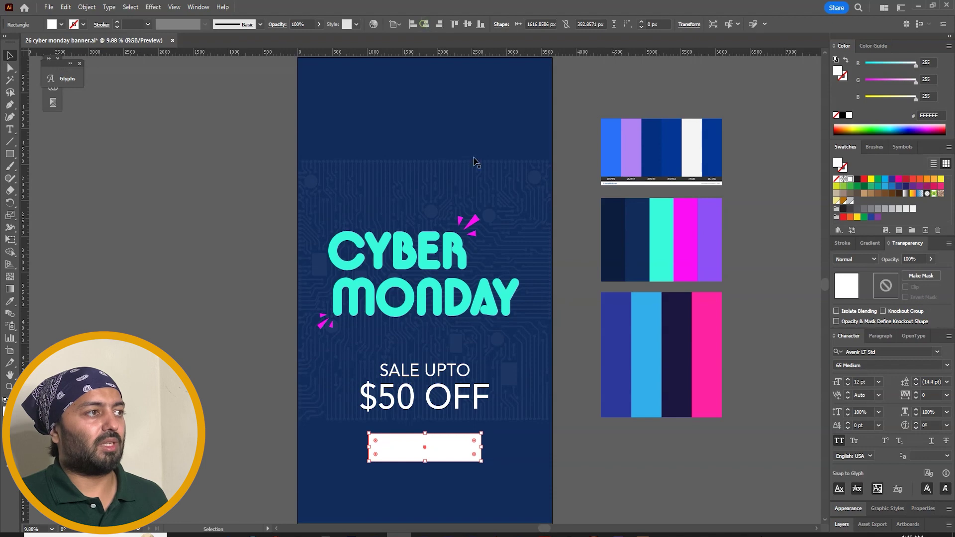
{"action": "left_click", "coordinate": [598, 451]}
Step: Copy the $50 OFF text onto the white rectangle, fill it with blue 1C75BC and change its wording to SHOP NOW
{"action": "left_click_drag", "start_coordinate": [456, 399], "coordinate": [458, 451]}
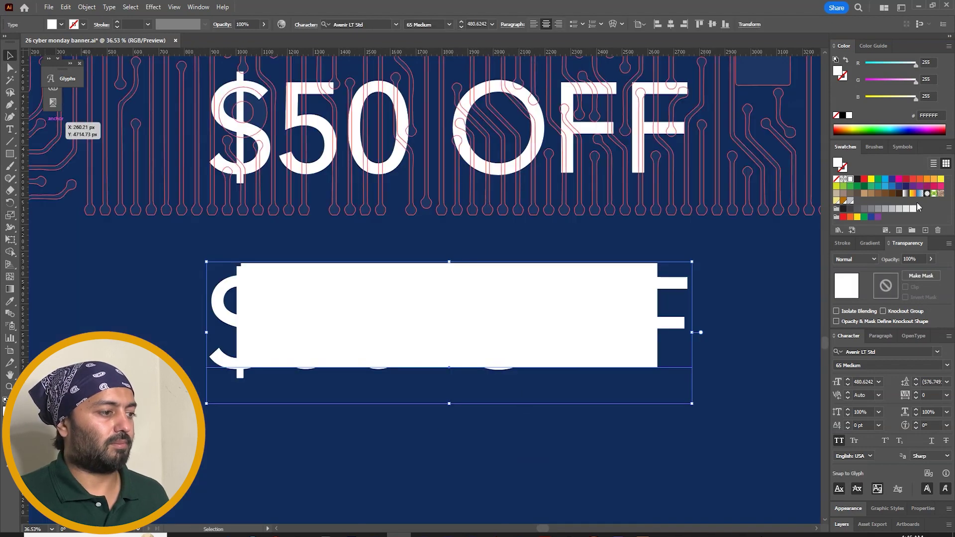
{"action": "left_click", "coordinate": [891, 186]}
{"action": "key", "text": "t"}
{"action": "left_click", "coordinate": [600, 288]}
{"action": "key", "text": "ctrl+a"}
{"action": "type", "text": "SHOP NOW"}
{"action": "key", "text": "Escape"}
Step: Scale the SHOP NOW text down to fit the white rectangle and set its font style to 85 Heavy
{"action": "left_click_drag", "start_coordinate": [795, 262], "coordinate": [668, 280]}
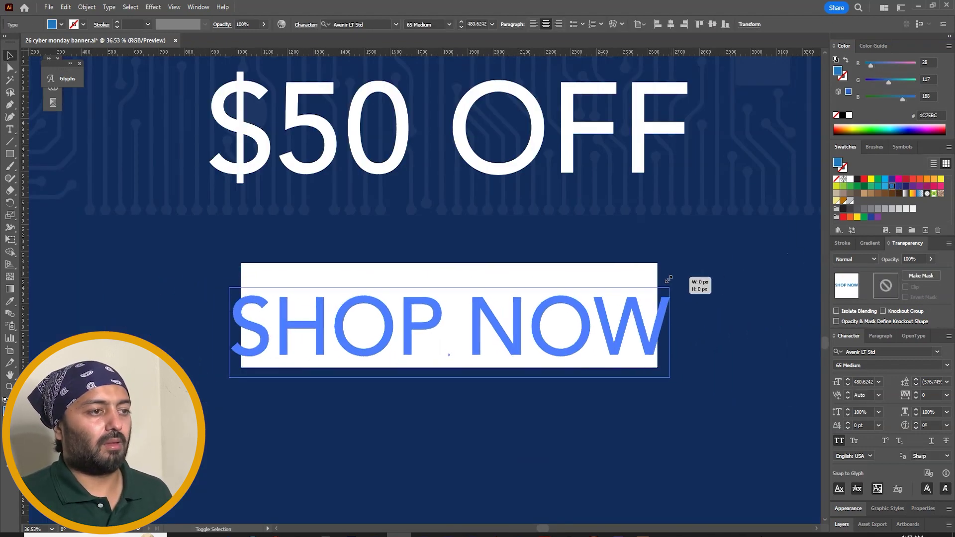
{"action": "left_click", "coordinate": [449, 24]}
{"action": "left_click", "coordinate": [437, 124]}
Step: Reduce the white rectangle's height to about 320 px and widen it to leave side margins around SHOP NOW
{"action": "left_click", "coordinate": [655, 320]}
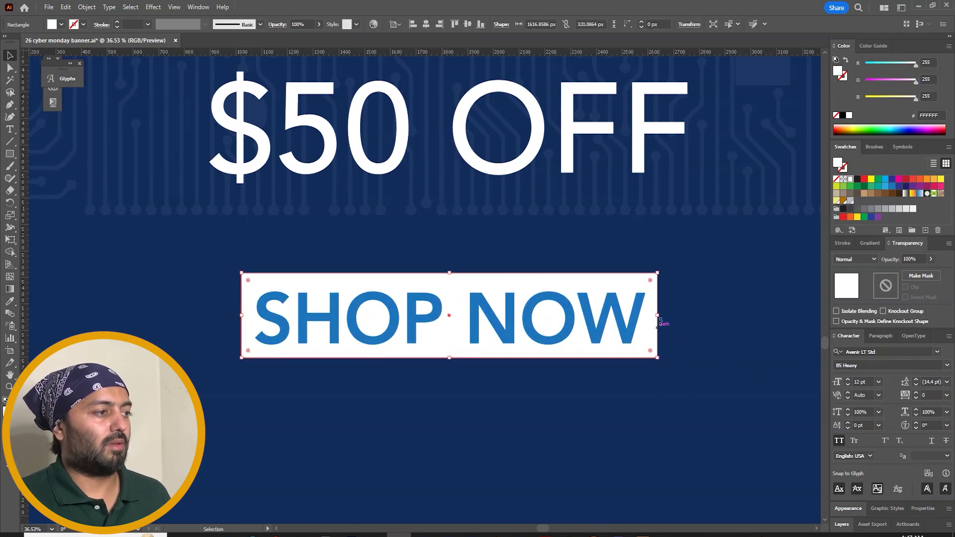
{"action": "left_click_drag", "start_coordinate": [658, 317], "coordinate": [683, 318], "text": "alt"}
{"action": "key", "text": "ctrl+0"}
{"action": "left_click", "coordinate": [601, 455]}
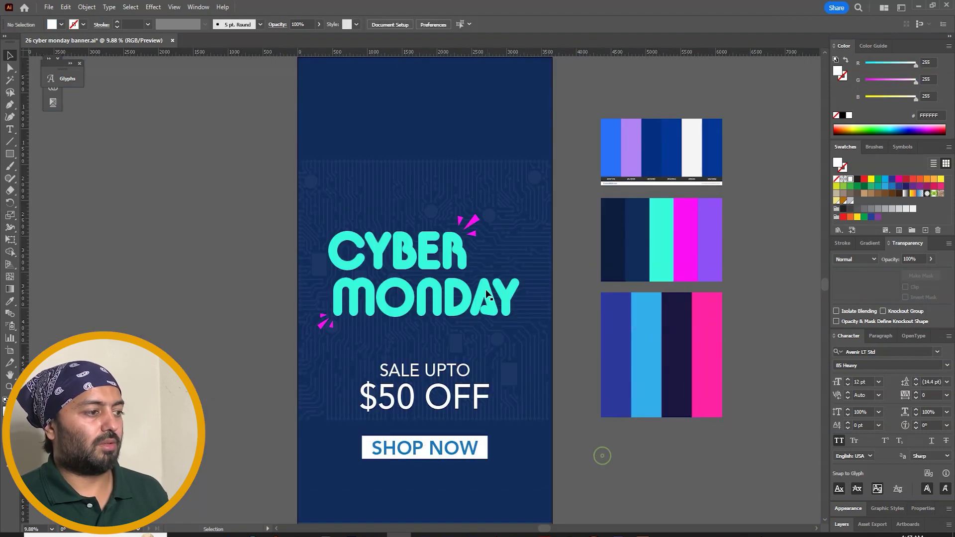
{"action": "left_click", "coordinate": [468, 251]}
{"action": "left_click", "coordinate": [569, 136]}
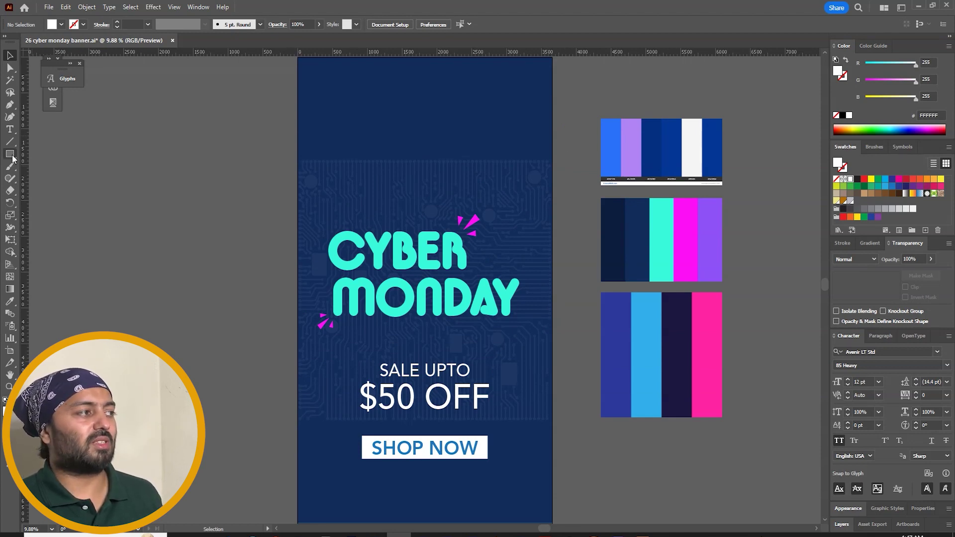
Step: Draw a square about 3739 px wide centred on the artboard, with no fill and a 1 pt white outline
{"action": "left_click_drag", "start_coordinate": [196, 123], "coordinate": [455, 391]}
{"action": "key", "text": "v"}
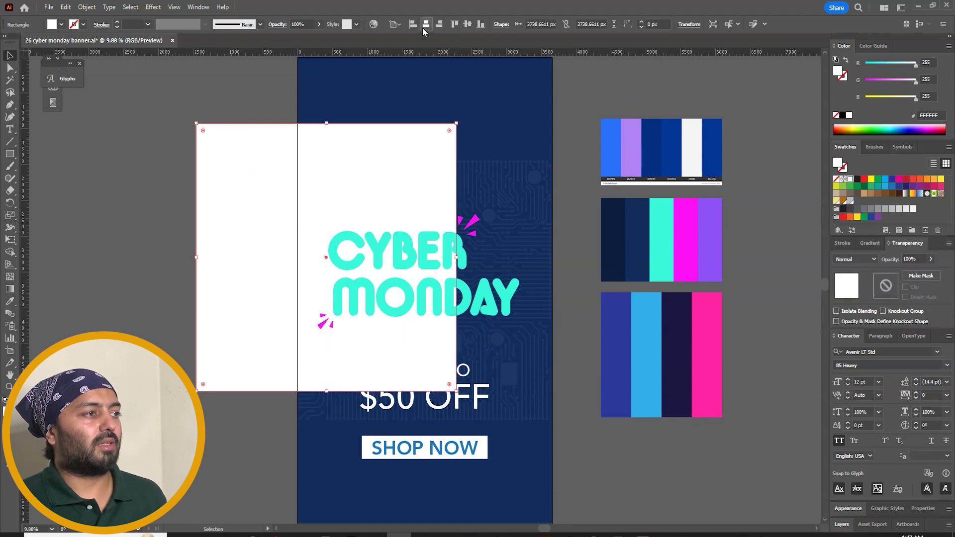
{"action": "left_click", "coordinate": [426, 24]}
{"action": "left_click", "coordinate": [467, 23]}
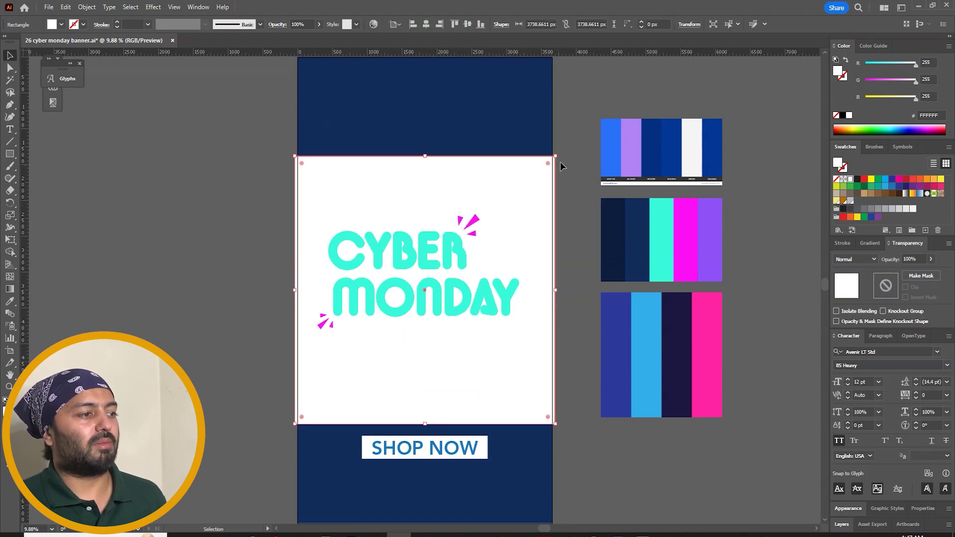
{"action": "key", "text": "ctrl+shift+bracketleft"}
{"action": "left_click", "coordinate": [564, 139]}
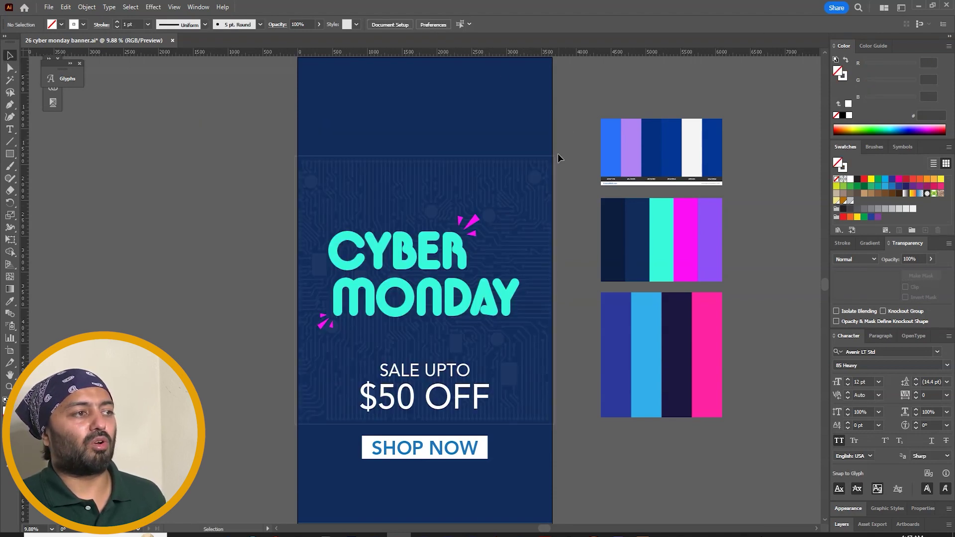
Step: Place horizontal guides along the square's upper and lower edges and delete the square
{"action": "left_click_drag", "start_coordinate": [560, 49], "coordinate": [557, 156]}
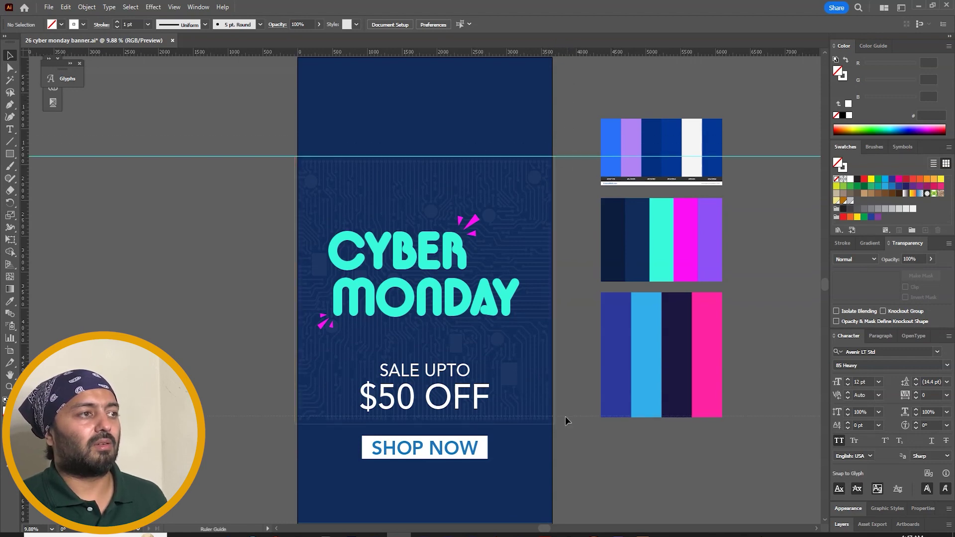
{"action": "left_click_drag", "start_coordinate": [566, 420], "coordinate": [558, 424]}
{"action": "left_click", "coordinate": [557, 308]}
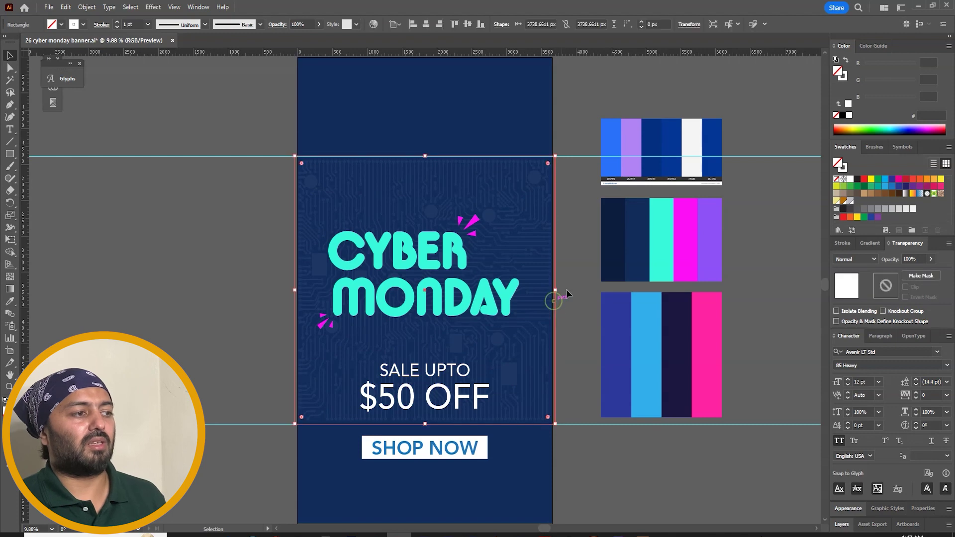
Step: Lock the circuit pattern and the navy background
{"action": "left_click", "coordinate": [469, 226]}
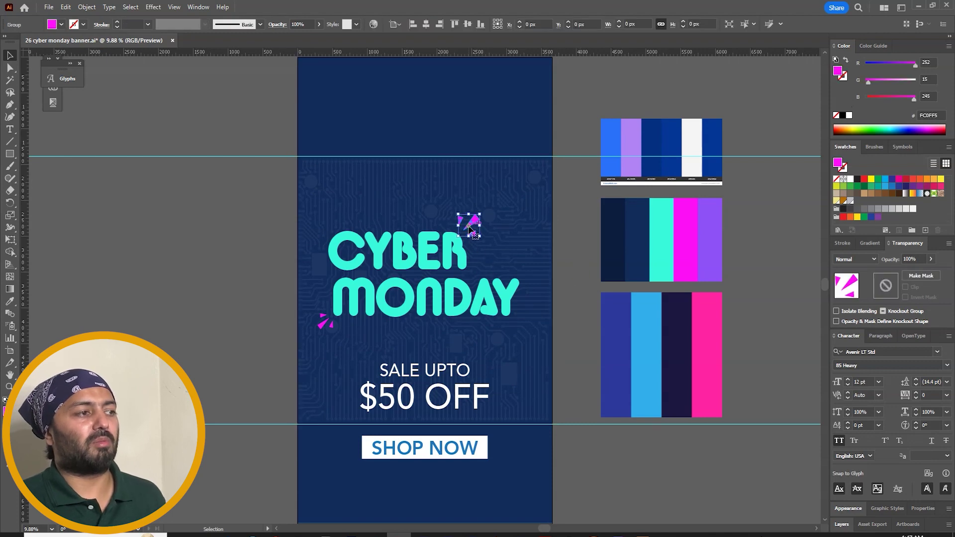
{"action": "left_click", "coordinate": [511, 178]}
{"action": "key", "text": "ctrl+2"}
{"action": "left_click", "coordinate": [511, 178]}
{"action": "key", "text": "ctrl+2"}
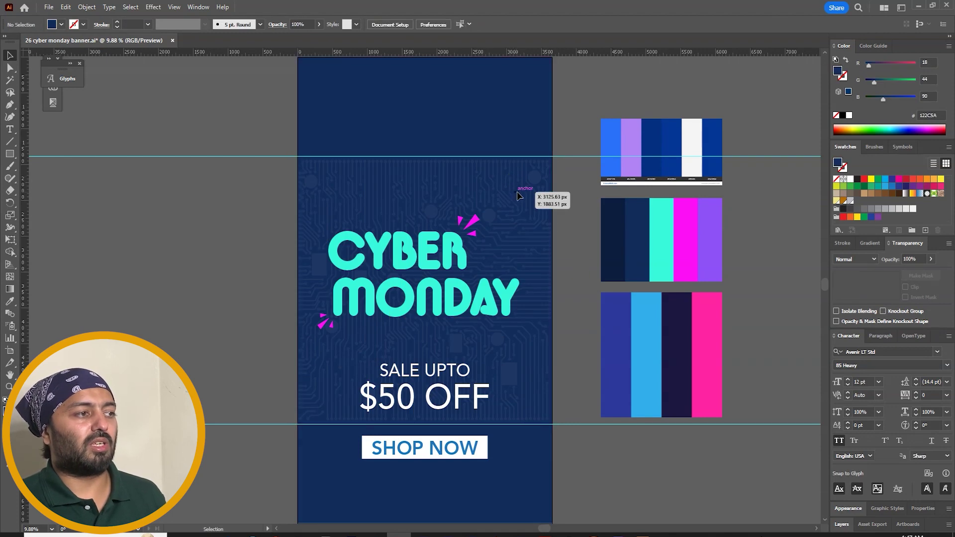
Step: Move the title, magenta accents, sale text and SHOP NOW button up together so they fit between the two guides
{"action": "left_click_drag", "start_coordinate": [517, 192], "coordinate": [344, 466]}
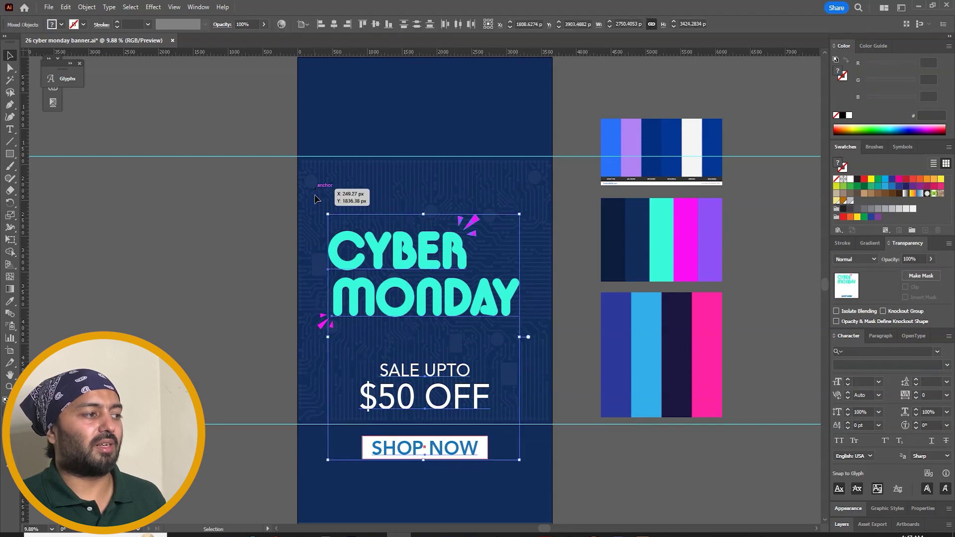
{"action": "double_click", "coordinate": [492, 297]}
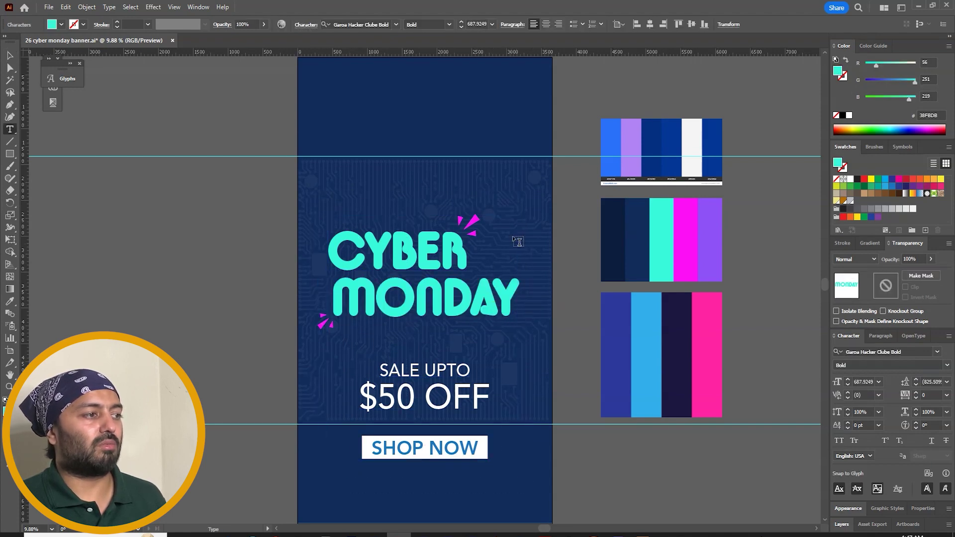
{"action": "key", "text": "Escape"}
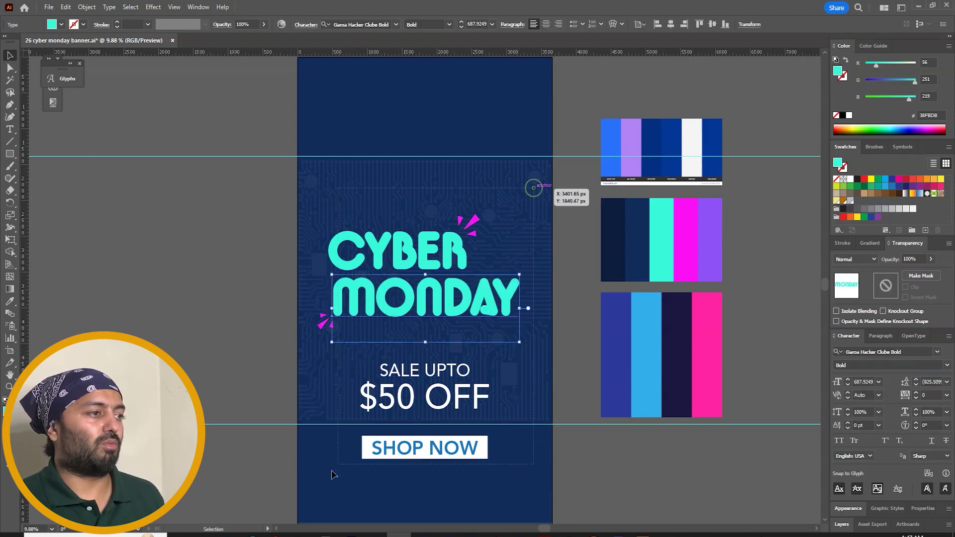
{"action": "key", "text": "ctrl+a"}
{"action": "left_click_drag", "start_coordinate": [441, 450], "coordinate": [442, 406]}
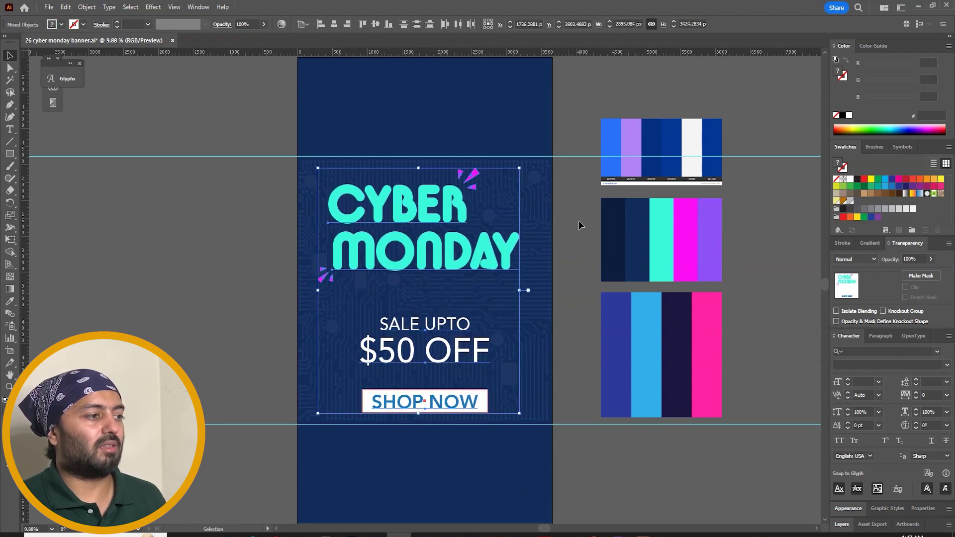
Step: Unlock all objects and the guides, and delete the two horizontal guides
{"action": "left_click", "coordinate": [584, 130]}
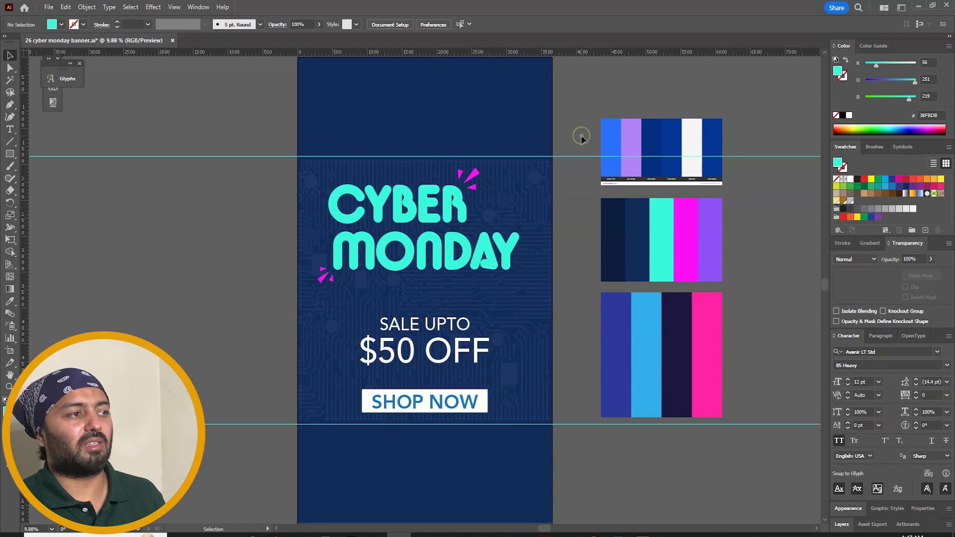
{"action": "right_click", "coordinate": [588, 435]}
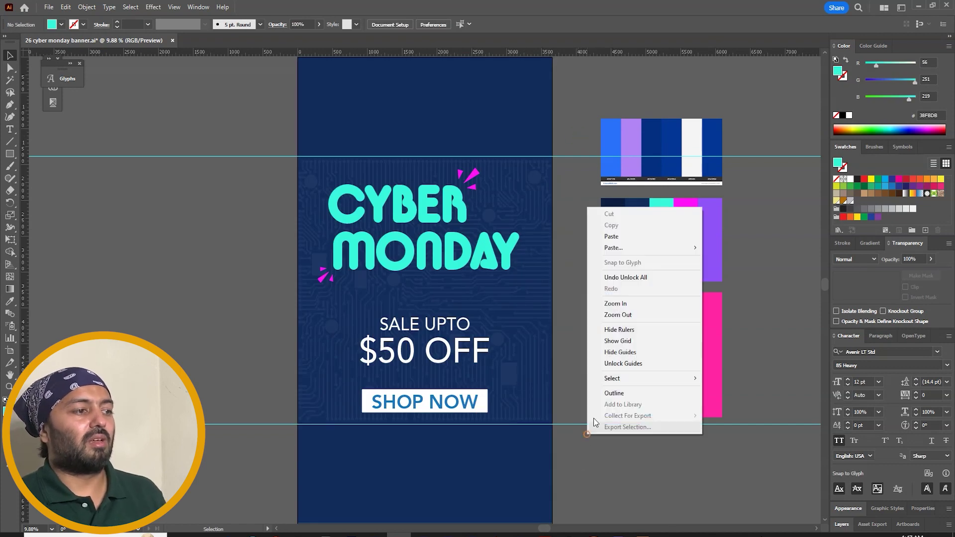
{"action": "left_click", "coordinate": [611, 364]}
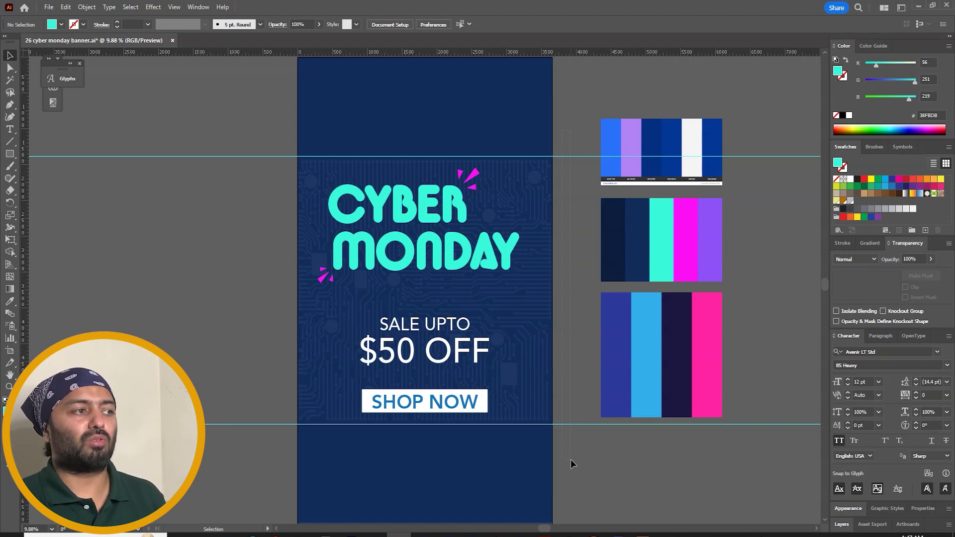
{"action": "left_click_drag", "start_coordinate": [571, 459], "coordinate": [570, 458]}
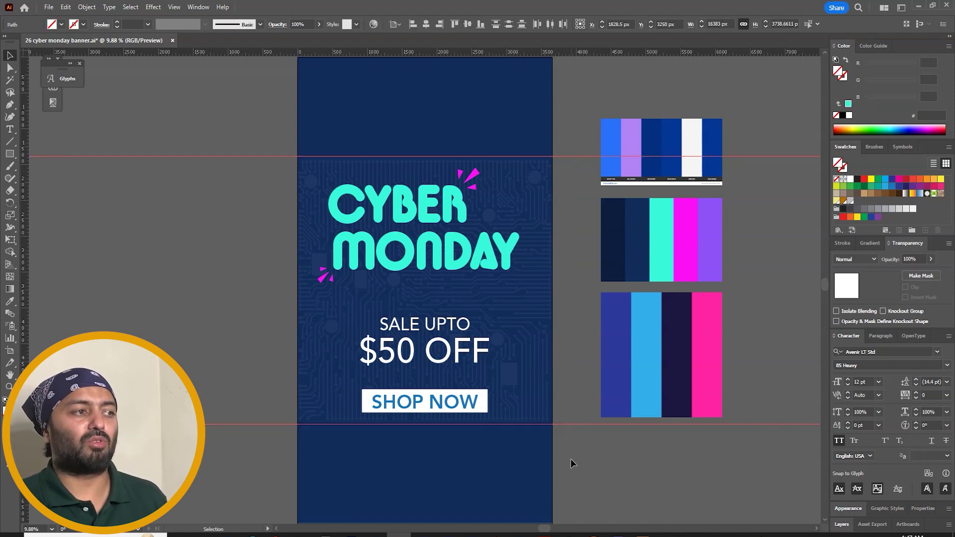
{"action": "key", "text": "Delete"}
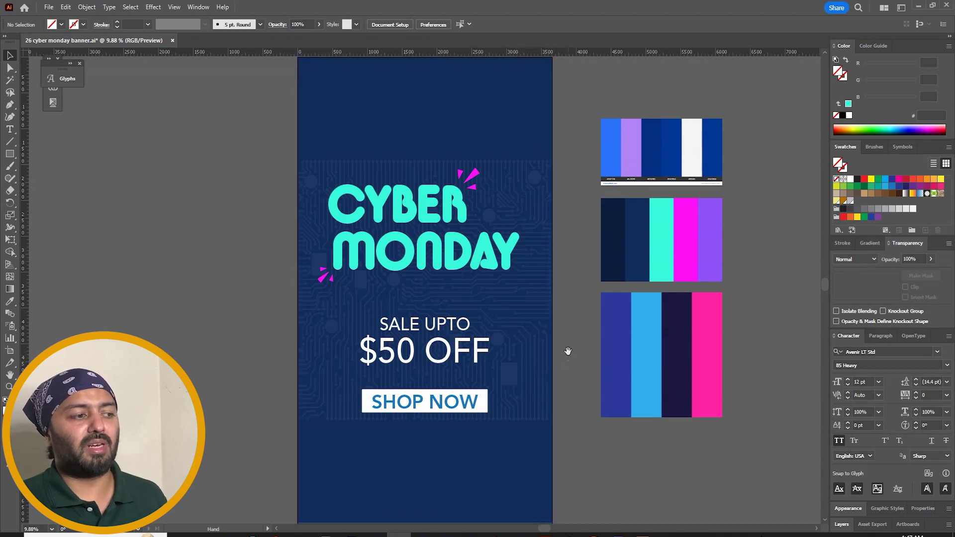
Step: Move the three colour palette images to the empty area left of the artboard
{"action": "mouse_move", "coordinate": [567, 350]}
{"action": "left_mouse_down"}
{"action": "mouse_move", "coordinate": [579, 349]}
{"action": "mouse_move", "coordinate": [570, 349]}
{"action": "left_mouse_up"}
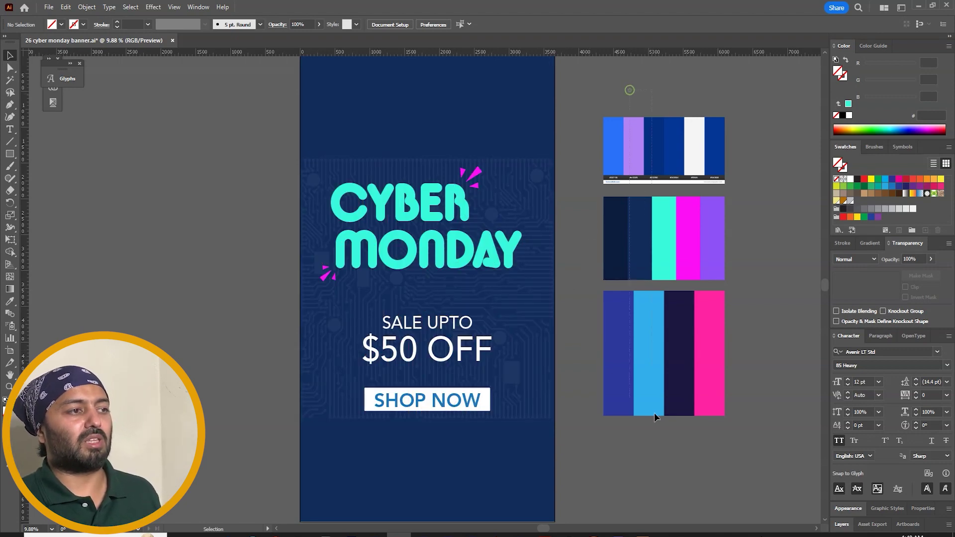
{"action": "left_click_drag", "start_coordinate": [655, 413], "coordinate": [654, 417]}
{"action": "left_click", "coordinate": [574, 235]}
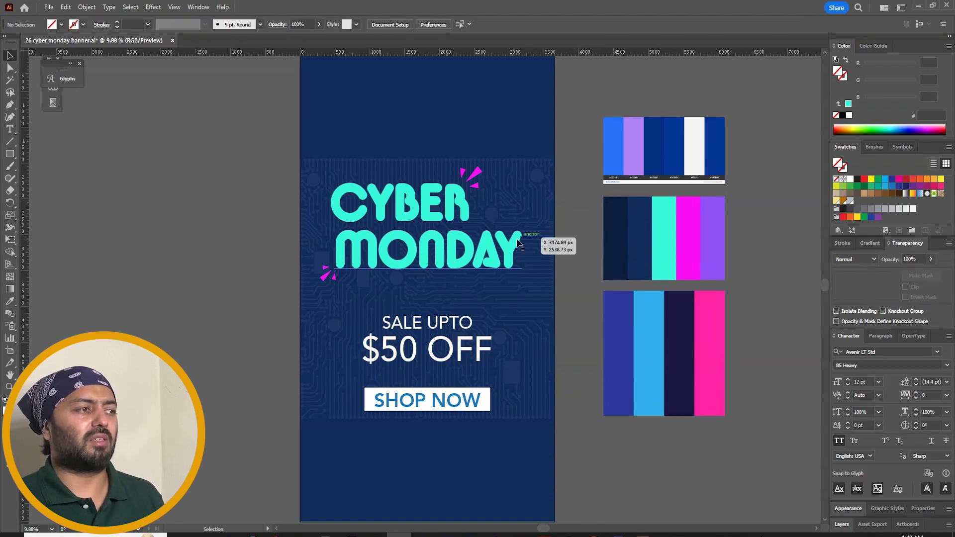
{"action": "left_click_drag", "start_coordinate": [666, 87], "coordinate": [676, 418]}
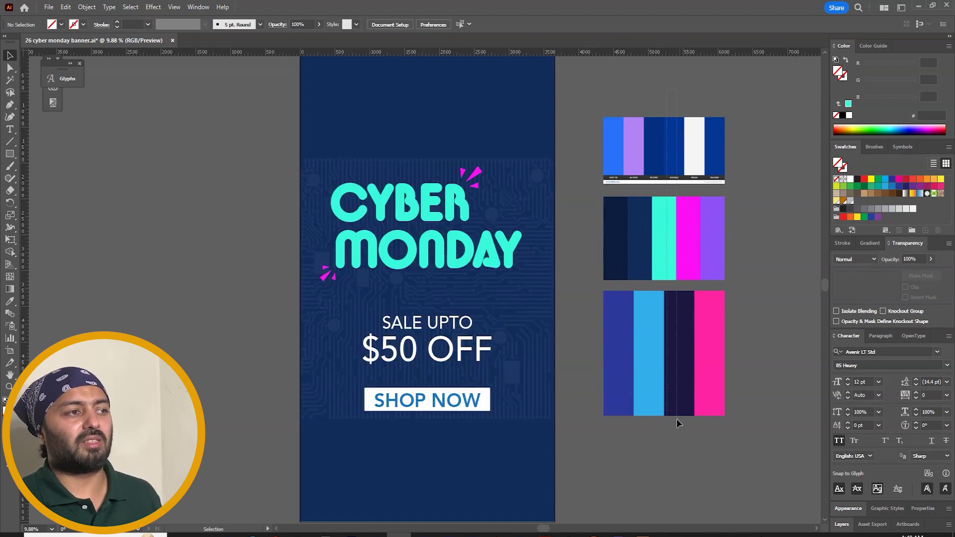
{"action": "left_click_drag", "start_coordinate": [692, 243], "coordinate": [199, 266]}
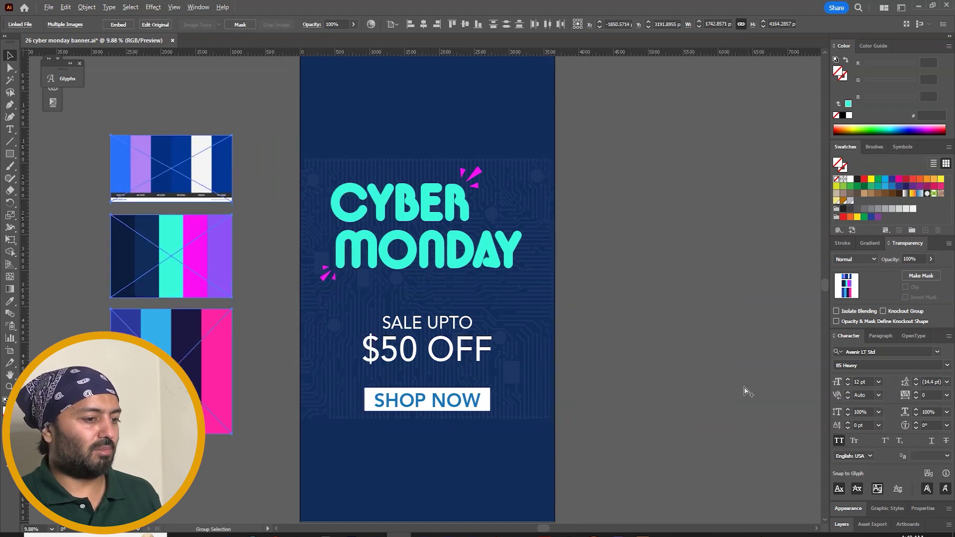
{"action": "left_click", "coordinate": [731, 366]}
Step: Duplicate the banner artboard with its artwork and place the copy to the right of the original
{"action": "key", "text": "shift+o"}
{"action": "left_click_drag", "start_coordinate": [333, 119], "coordinate": [613, 145]}
{"action": "key", "text": "v"}
Step: Recolour the copied banner's background with turquoise 38FBDB sampled from the middle palette image
{"action": "left_click", "coordinate": [618, 128]}
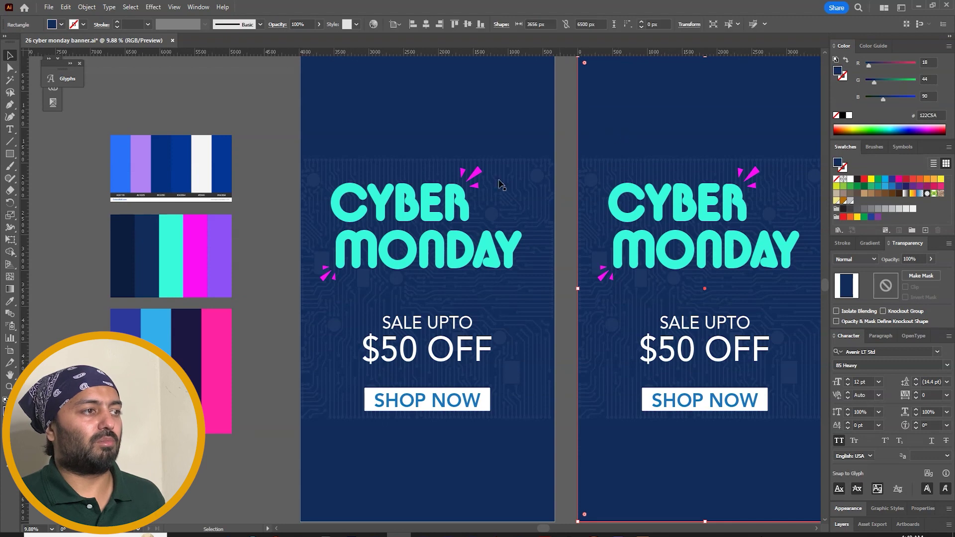
{"action": "key", "text": "i"}
{"action": "left_click", "coordinate": [177, 237]}
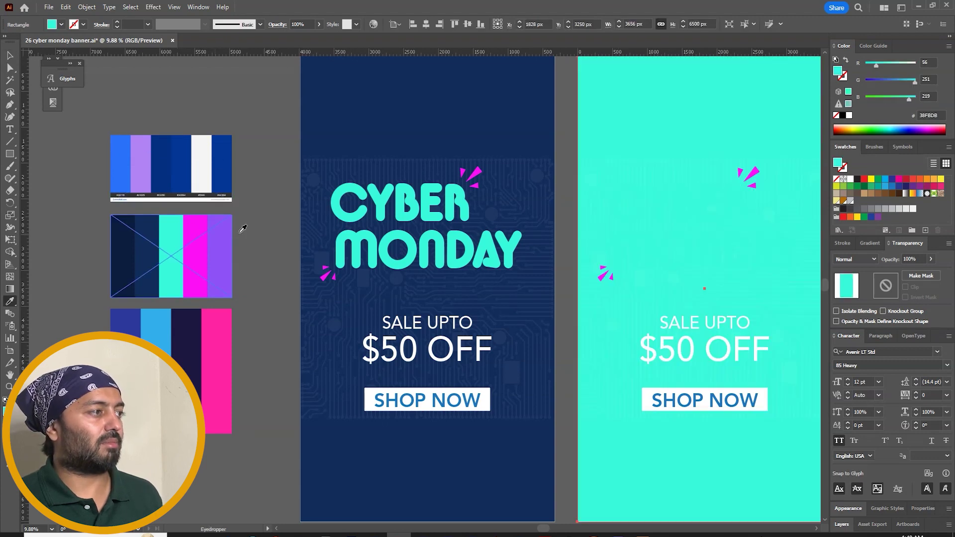
Step: Recolour both lines of the CYBER MONDAY title on the turquoise banner with the blue 043694 sampled from the upper palette image
{"action": "left_click_drag", "start_coordinate": [539, 200], "coordinate": [439, 200]}
{"action": "key", "text": "v"}
{"action": "left_click", "coordinate": [575, 217]}
{"action": "left_click", "coordinate": [578, 256], "text": "shift"}
{"action": "key", "text": "u"}
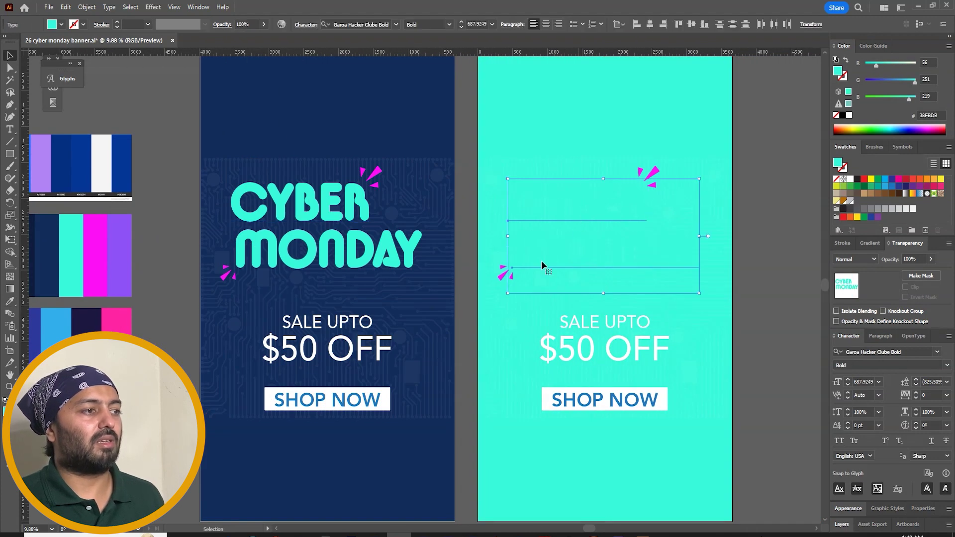
{"action": "left_click", "coordinate": [419, 141]}
{"action": "key", "text": "v"}
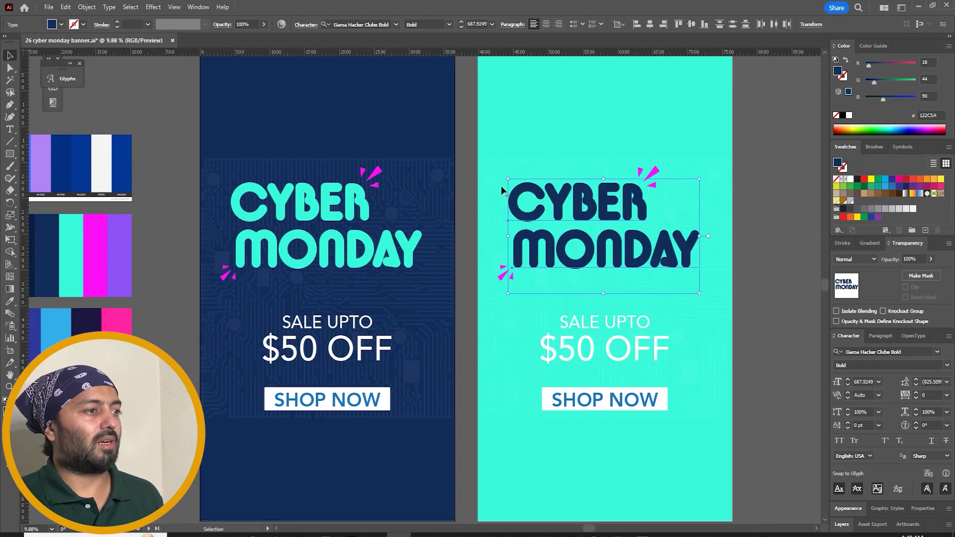
{"action": "left_click", "coordinate": [128, 173]}
{"action": "key", "text": "v"}
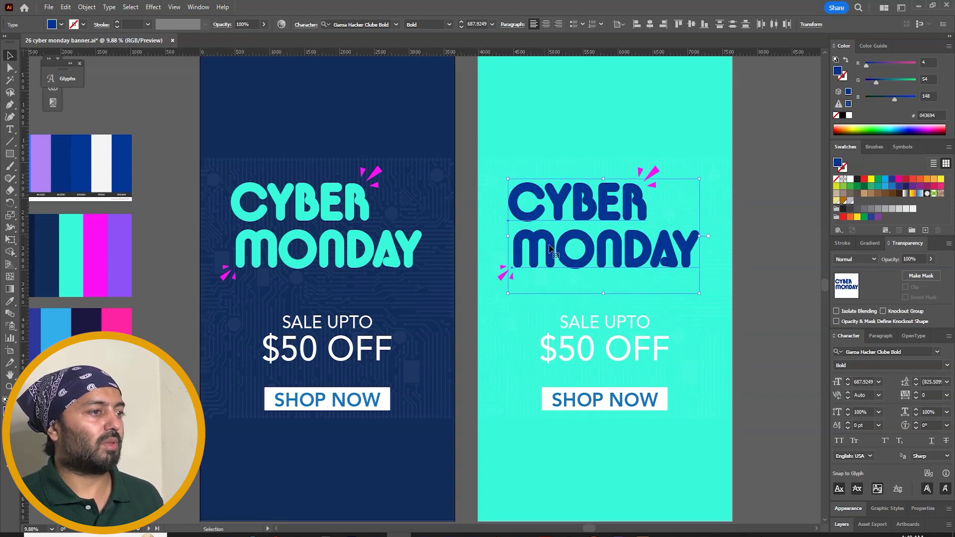
Step: Fill the circuit pattern on the turquoise banner with navy 122C5A and set its opacity to 5%
{"action": "left_click", "coordinate": [656, 168]}
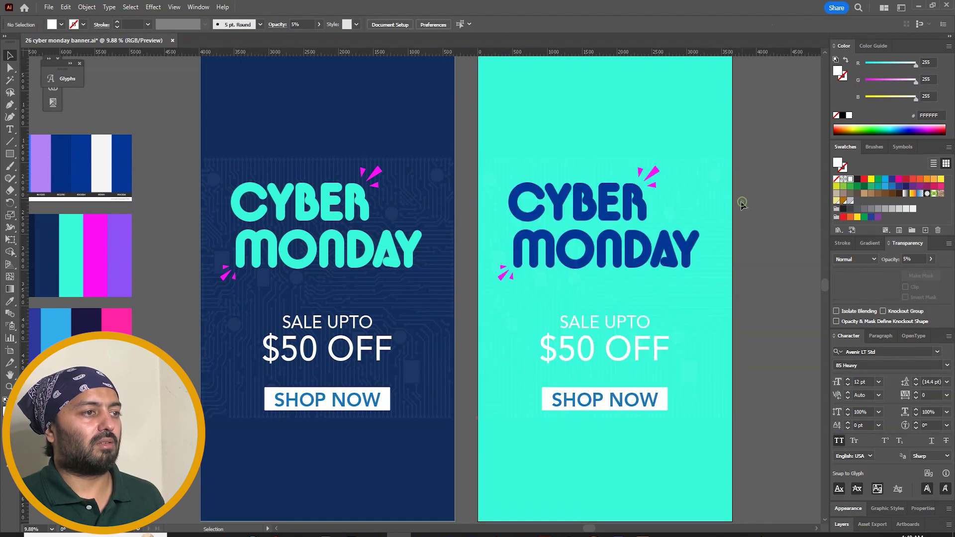
{"action": "key", "text": "i"}
{"action": "left_click", "coordinate": [428, 132]}
{"action": "key", "text": "i"}
{"action": "left_click", "coordinate": [448, 123]}
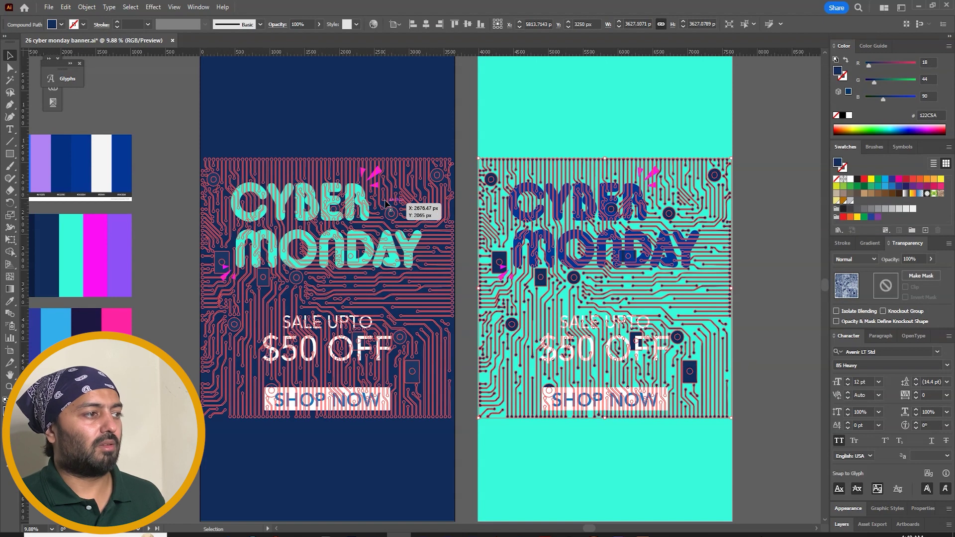
{"action": "key", "text": "v"}
{"action": "left_click_drag", "start_coordinate": [915, 259], "coordinate": [828, 259]}
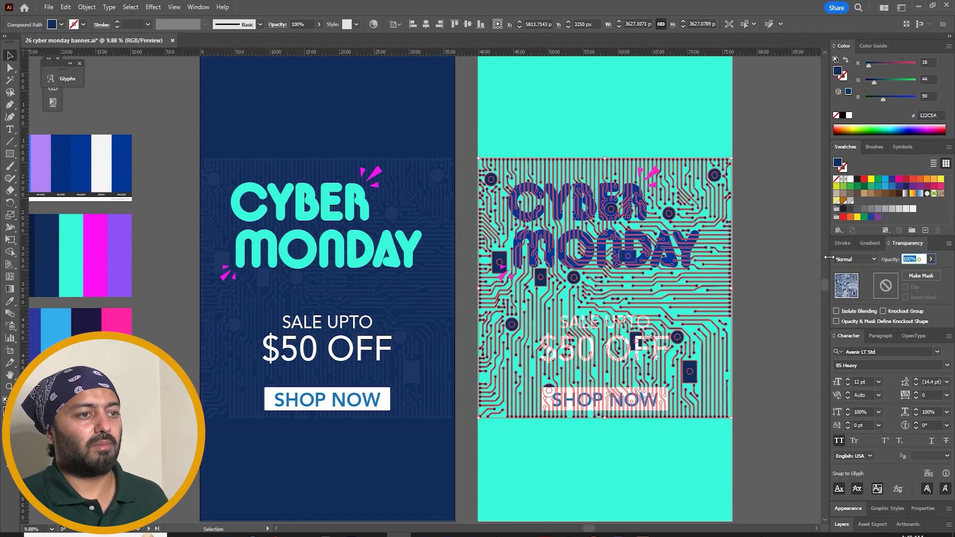
{"action": "type", "text": "5"}
{"action": "key", "text": "Return"}
{"action": "left_click", "coordinate": [778, 192]}
Step: Recolour the SALE UPTO, $50 OFF and SHOP NOW texts on the turquoise banner with dark navy 1C173F sampled from the lower palette image
{"action": "left_click", "coordinate": [637, 353]}
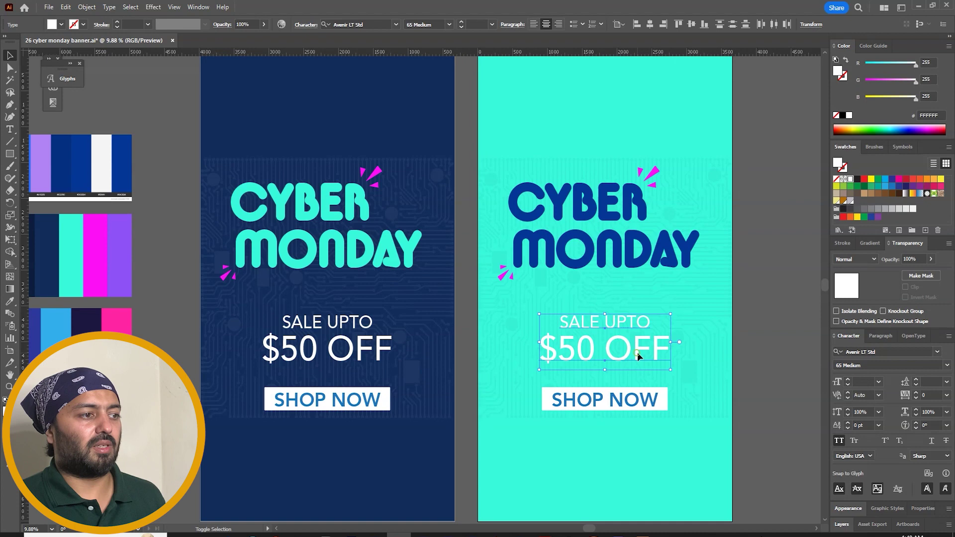
{"action": "left_click", "coordinate": [94, 317]}
{"action": "key", "text": "v"}
{"action": "left_click", "coordinate": [585, 398]}
{"action": "key", "text": "u"}
{"action": "key", "text": "i"}
{"action": "left_click", "coordinate": [94, 318]}
{"action": "key", "text": "v"}
{"action": "left_click", "coordinate": [152, 274]}
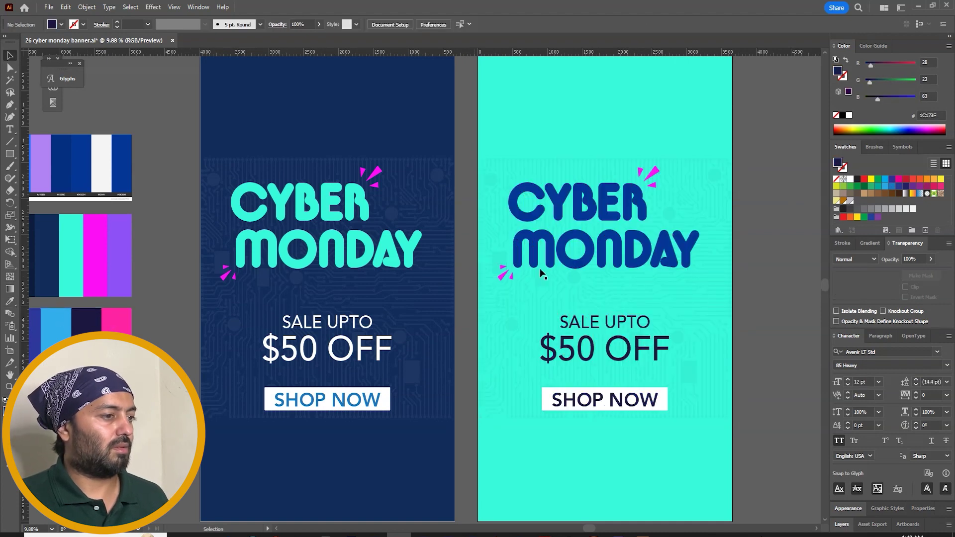
Step: Recolour the magenta accent marks around the turquoise banner's title with light purple B183F5 sampled from the upper palette image
{"action": "left_click", "coordinate": [501, 275]}
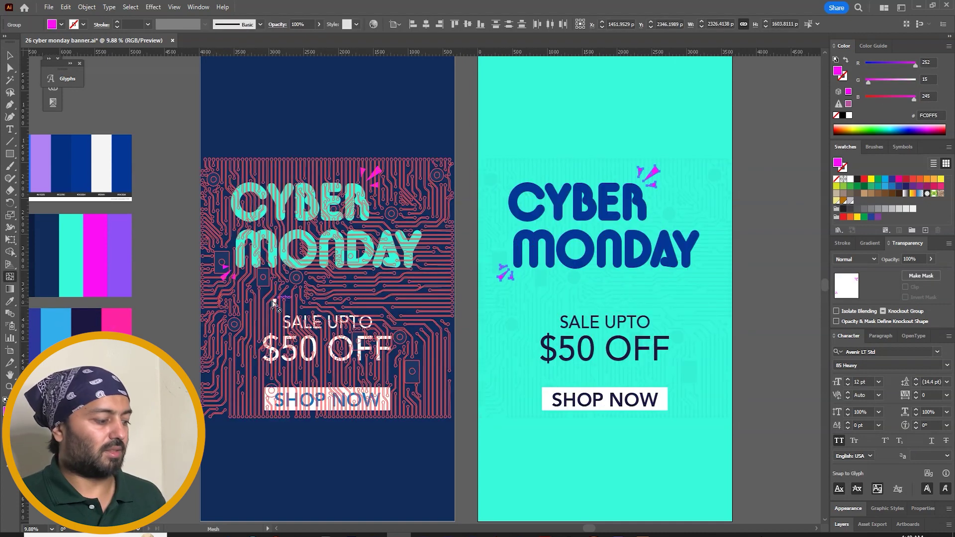
{"action": "key", "text": "i"}
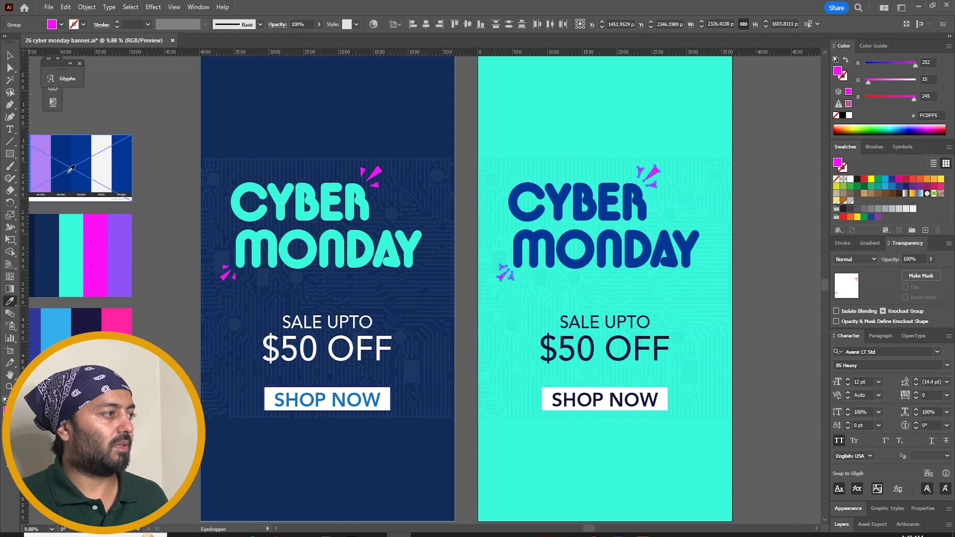
{"action": "key", "text": "v"}
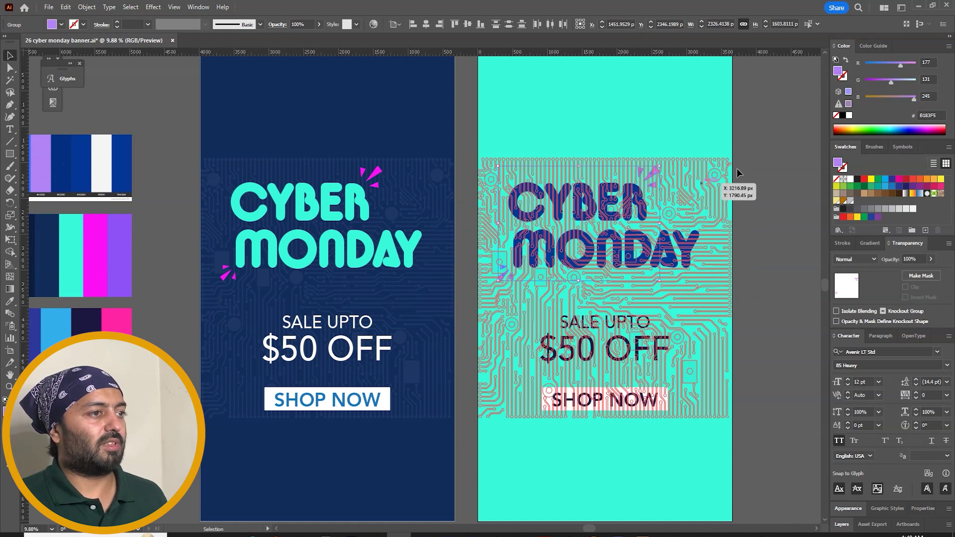
{"action": "left_click", "coordinate": [746, 165]}
{"action": "key", "text": "ctrl+minus"}
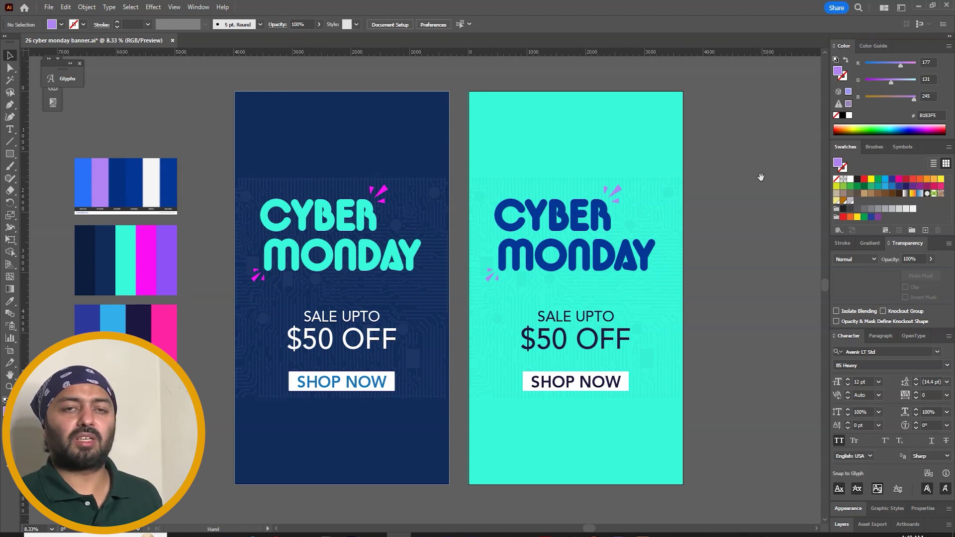
{"action": "left_click_drag", "start_coordinate": [756, 168], "coordinate": [717, 173]}
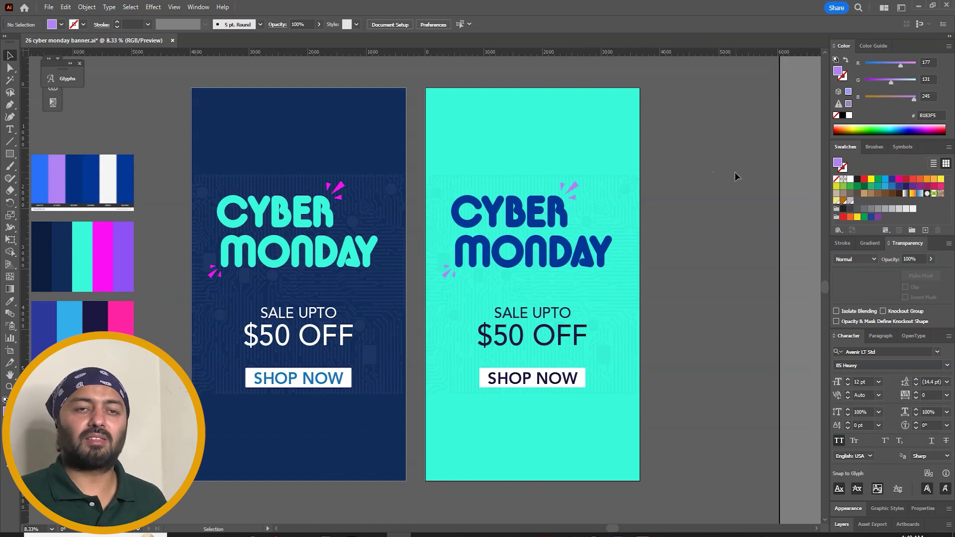
{"action": "left_click_drag", "start_coordinate": [735, 171], "coordinate": [797, 181]}
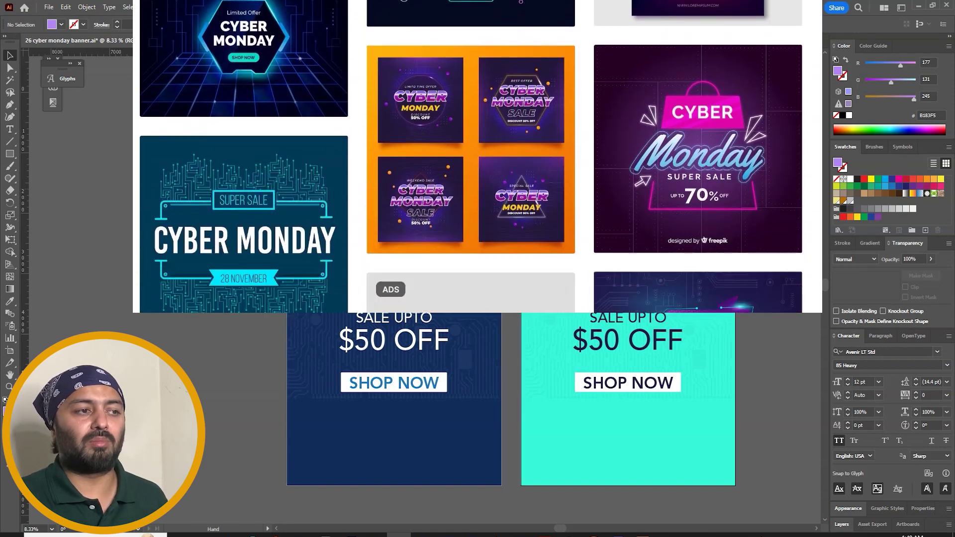
{"action": "left_click_drag", "start_coordinate": [502, 199], "coordinate": [479, 202]}
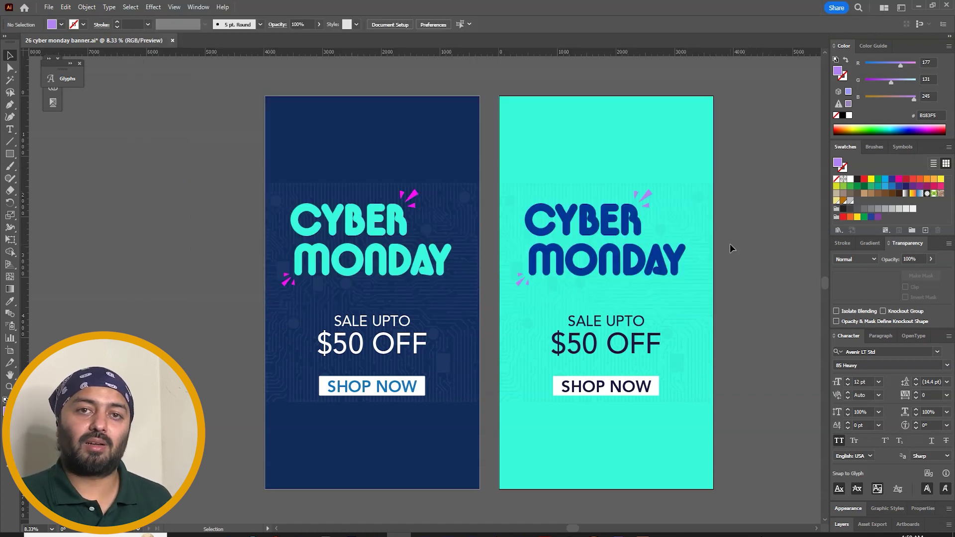
Step: Delete all artwork of the turquoise banner together with its artboard
{"action": "left_click_drag", "start_coordinate": [739, 225], "coordinate": [688, 205]}
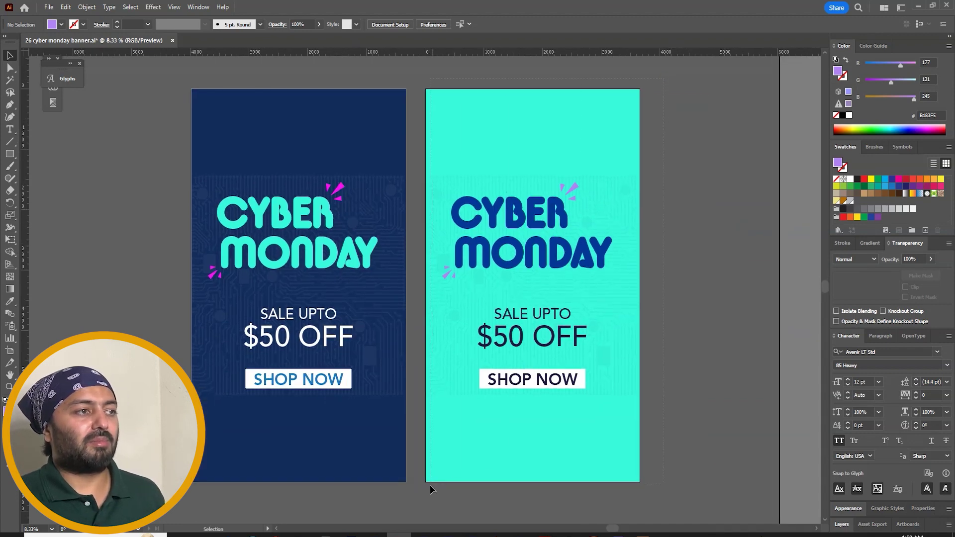
{"action": "left_click_drag", "start_coordinate": [429, 485], "coordinate": [431, 485]}
{"action": "key", "text": "Delete"}
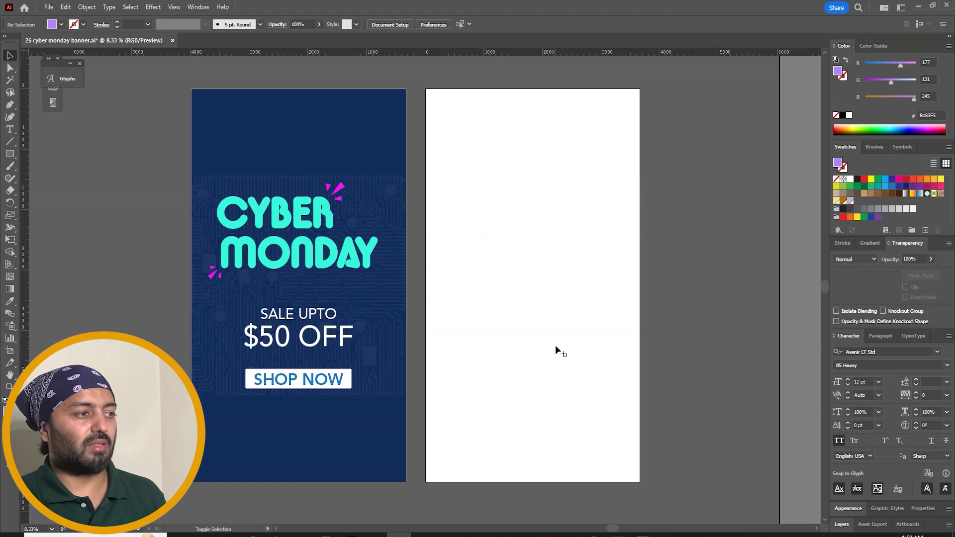
{"action": "key", "text": "shift+o"}
{"action": "key", "text": "Delete"}
{"action": "key", "text": "v"}
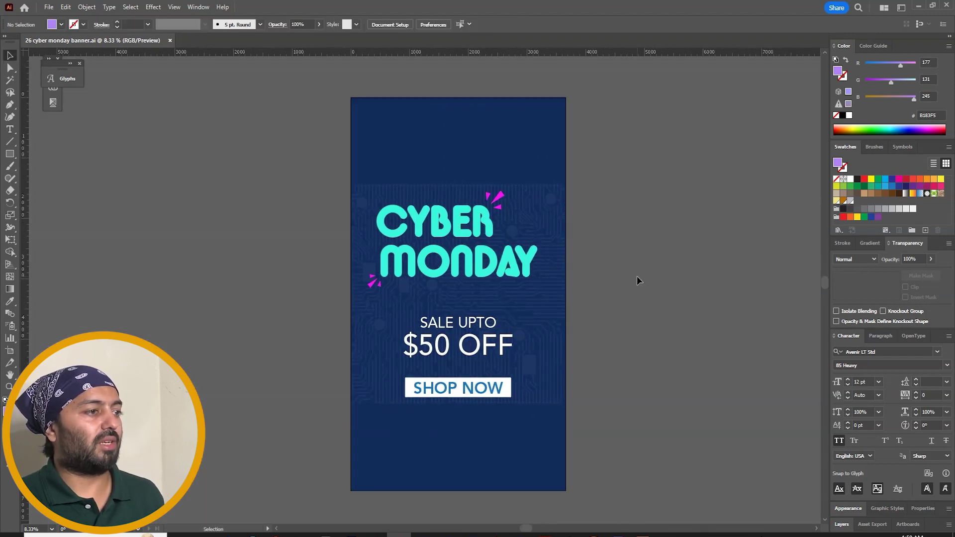
Step: Move the two green sparkle groups from below the artboard beside the start of CYBER and the end of MONDAY, and fill them white FFFFFF
{"action": "key", "text": "ctrl+a"}
{"action": "left_click_drag", "start_coordinate": [660, 283], "coordinate": [637, 139]}
{"action": "left_click", "coordinate": [651, 293]}
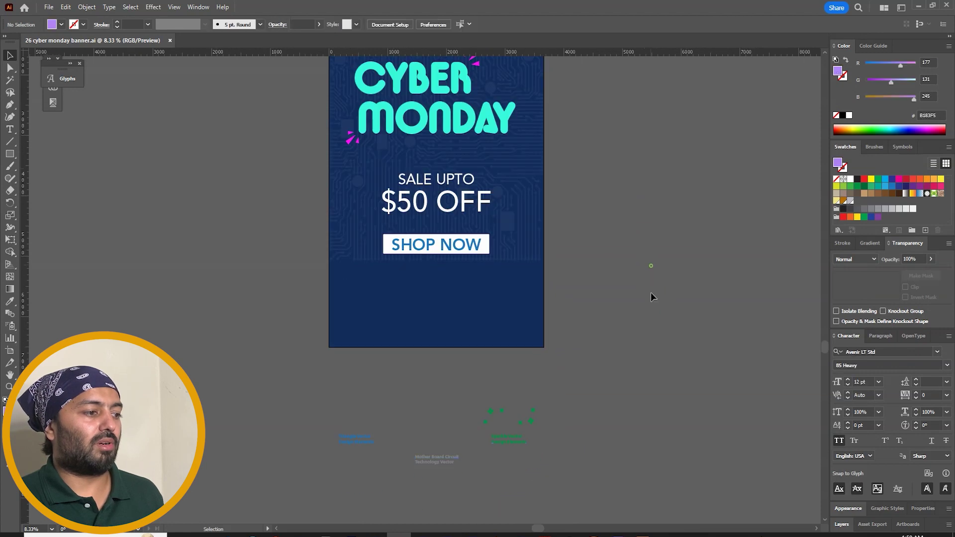
{"action": "left_click_drag", "start_coordinate": [585, 373], "coordinate": [569, 405]}
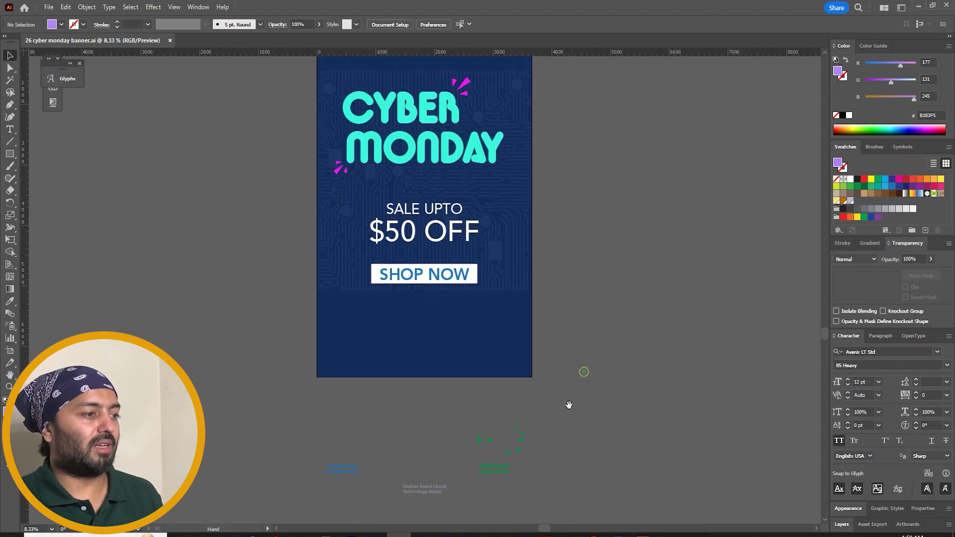
{"action": "left_click_drag", "start_coordinate": [522, 456], "coordinate": [505, 176]}
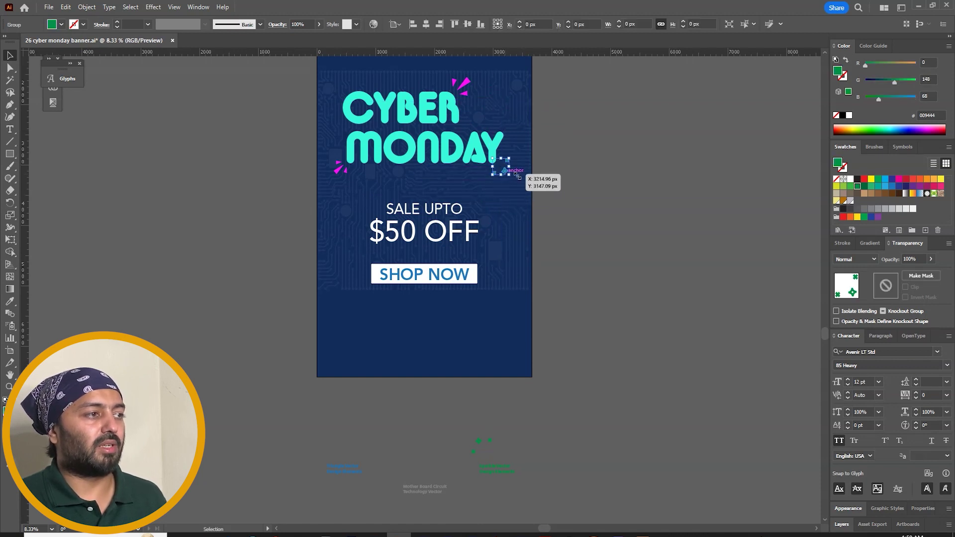
{"action": "left_click", "coordinate": [634, 291]}
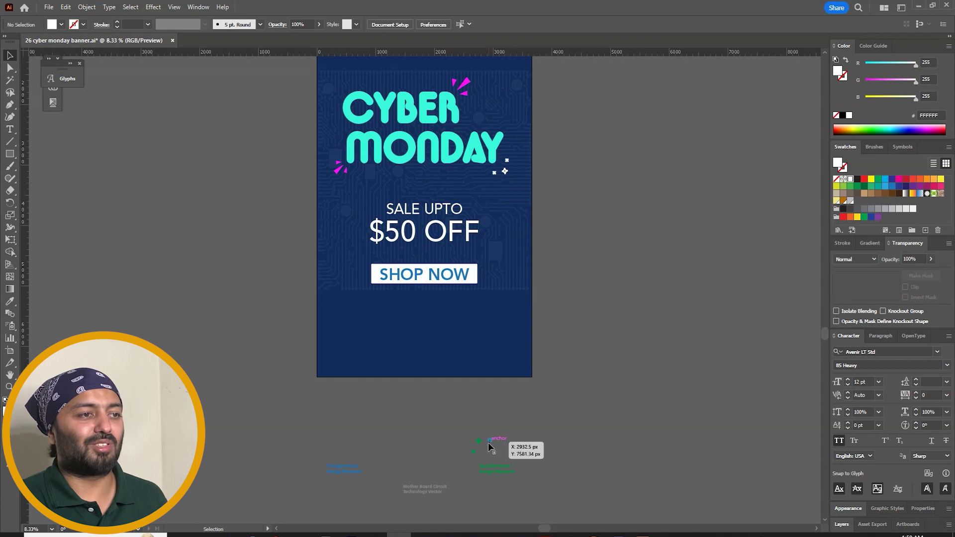
{"action": "left_click_drag", "start_coordinate": [488, 440], "coordinate": [349, 89]}
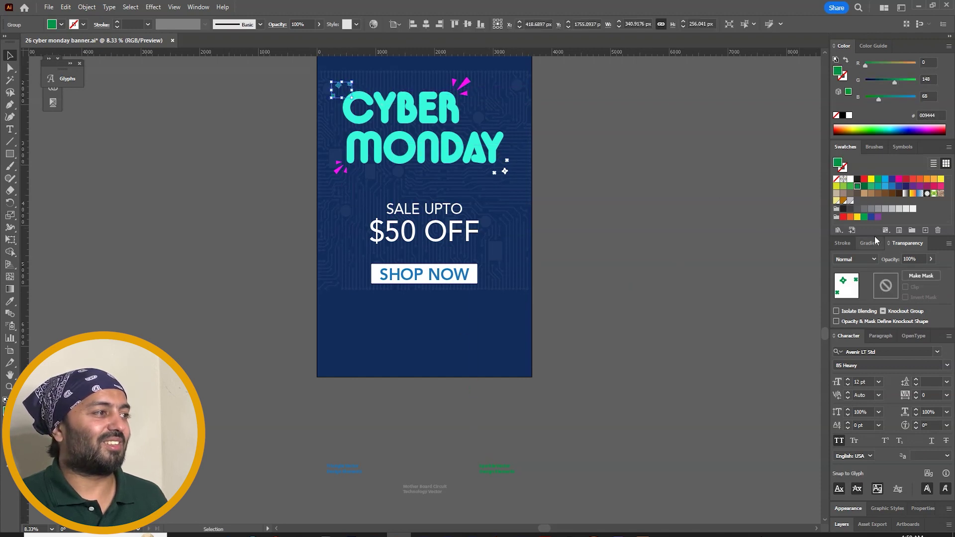
{"action": "left_click", "coordinate": [662, 203]}
Step: Delete the leftover blue, green and grey reference texts below the artboard
{"action": "left_click_drag", "start_coordinate": [545, 457], "coordinate": [299, 500]}
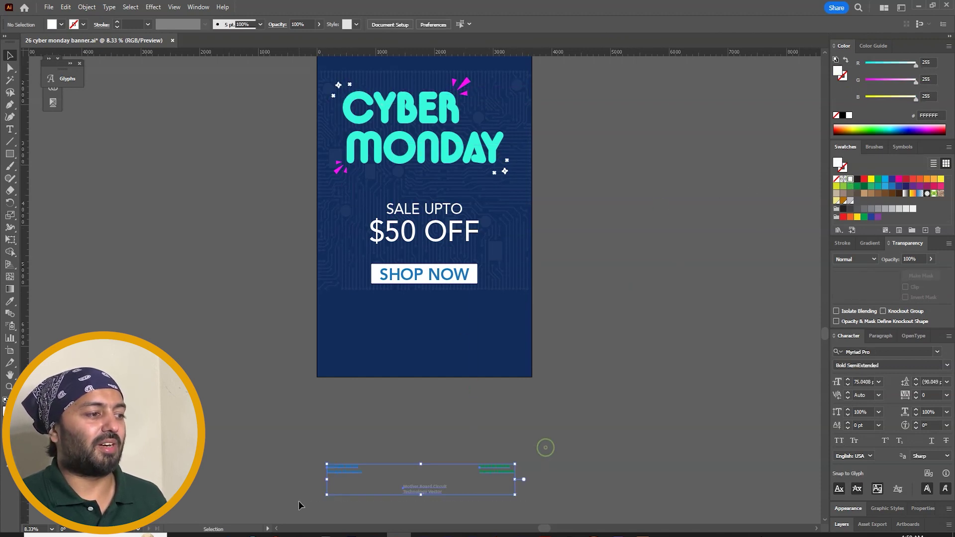
{"action": "key", "text": "Delete"}
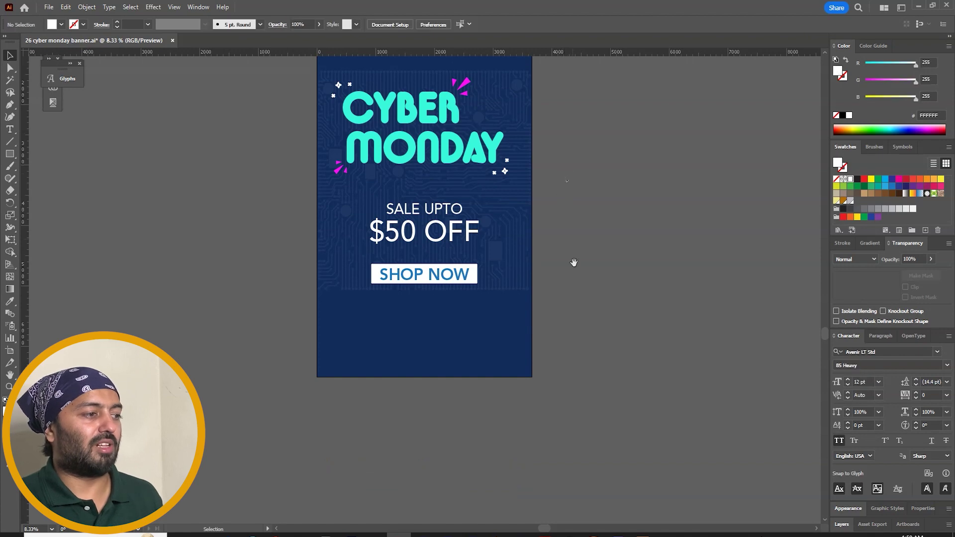
{"action": "left_click_drag", "start_coordinate": [571, 264], "coordinate": [592, 368]}
{"action": "key", "text": "v"}
Step: Convert all text on the banner to outlines
{"action": "key", "text": "ctrl+a"}
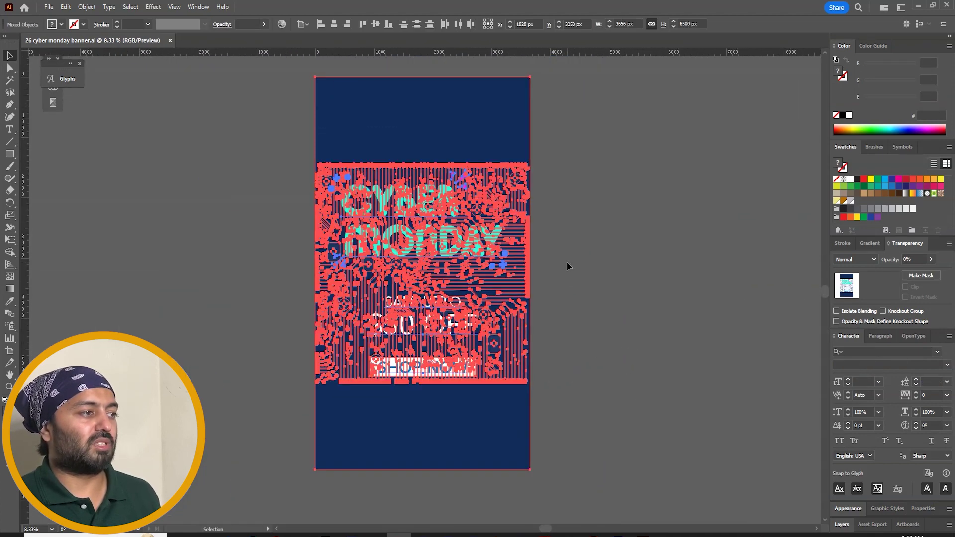
{"action": "right_click", "coordinate": [467, 174]}
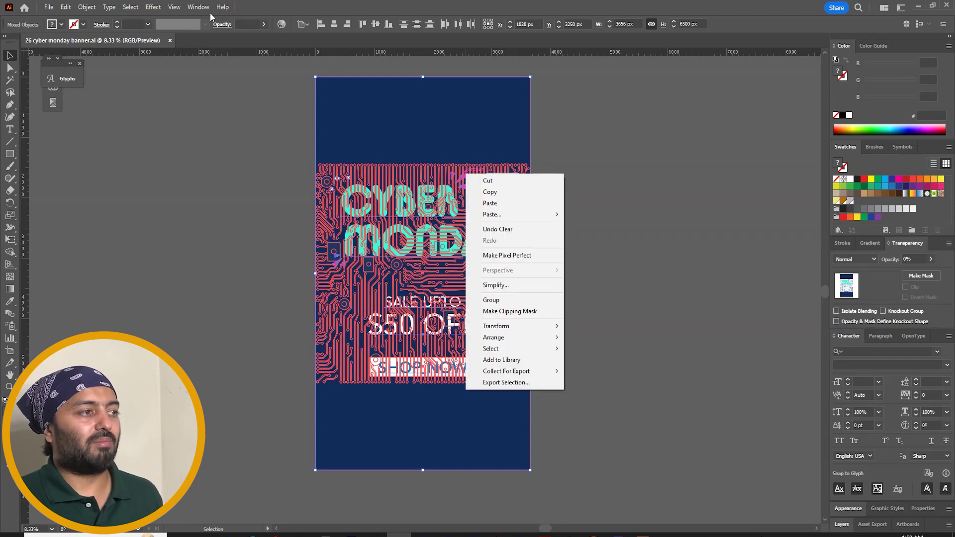
{"action": "left_click", "coordinate": [130, 7]}
{"action": "mouse_move", "coordinate": [117, 9]}
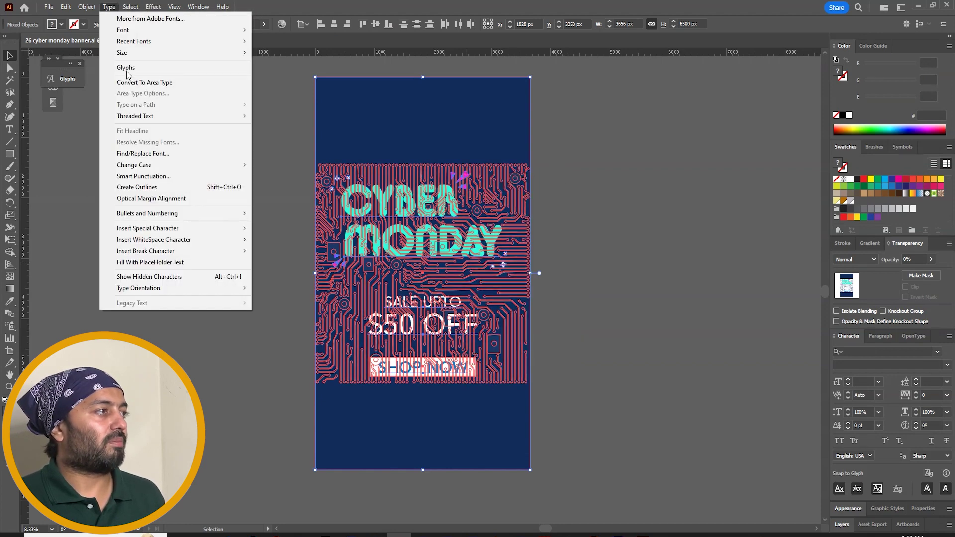
{"action": "left_click", "coordinate": [172, 192]}
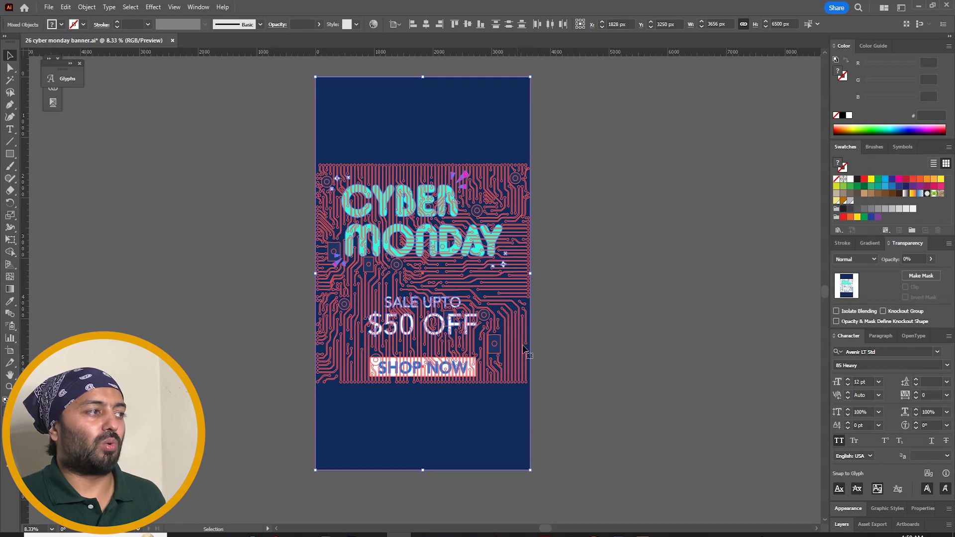
{"action": "key", "text": "ctrl+shift+a"}
Step: Save the banner as an Illustrator EPS named 26 cyber monday banner, using all artboards and selecting a different EPS version
{"action": "key", "text": "ctrl+shift+s"}
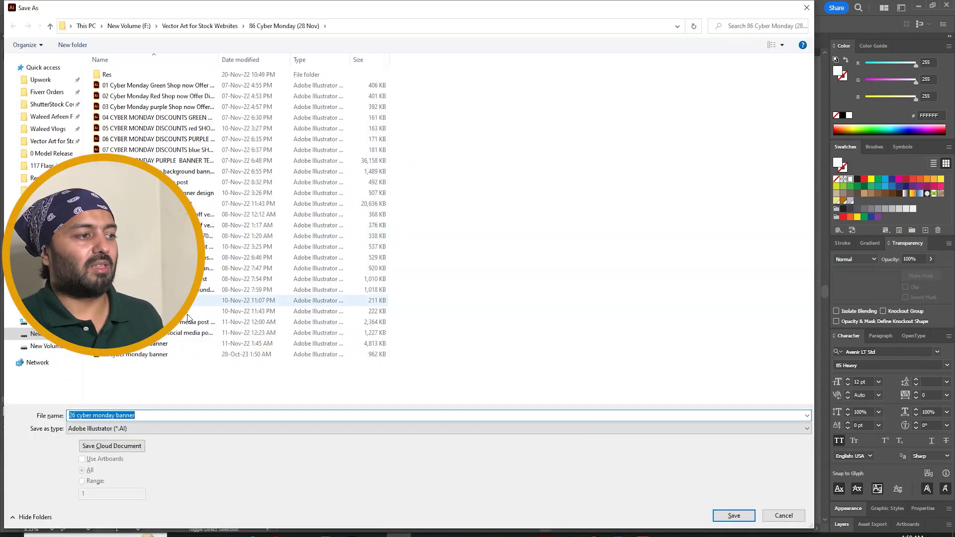
{"action": "left_click", "coordinate": [135, 429]}
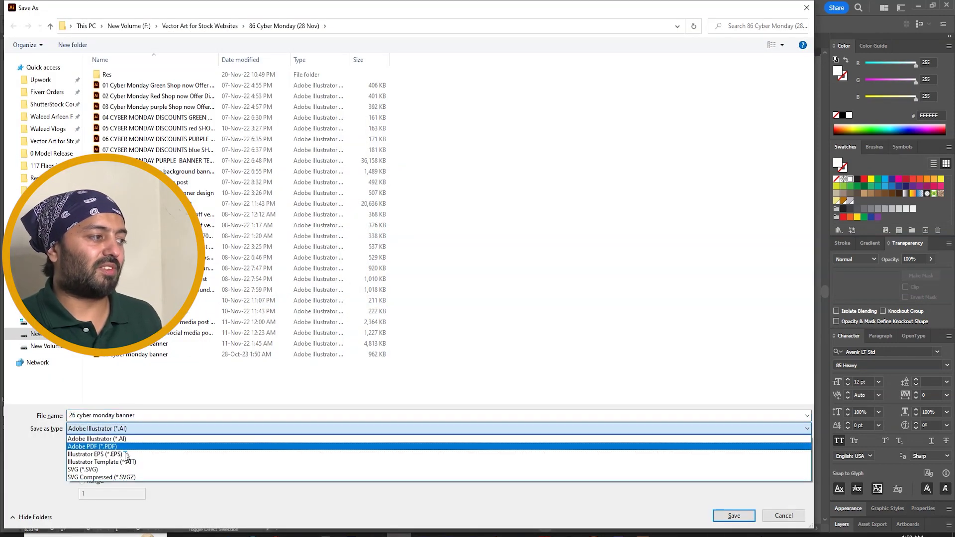
{"action": "left_click", "coordinate": [127, 445]}
{"action": "left_click", "coordinate": [82, 458]}
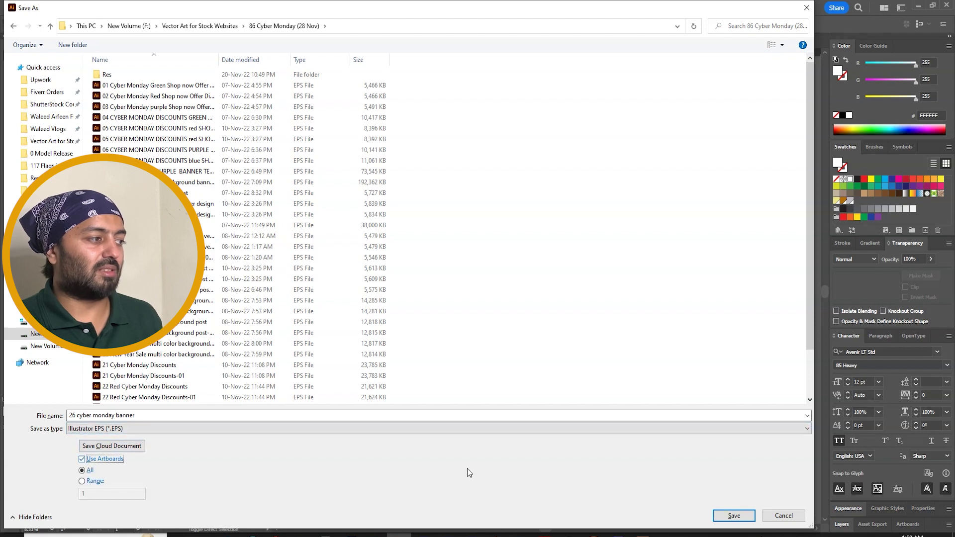
{"action": "left_click", "coordinate": [746, 517]}
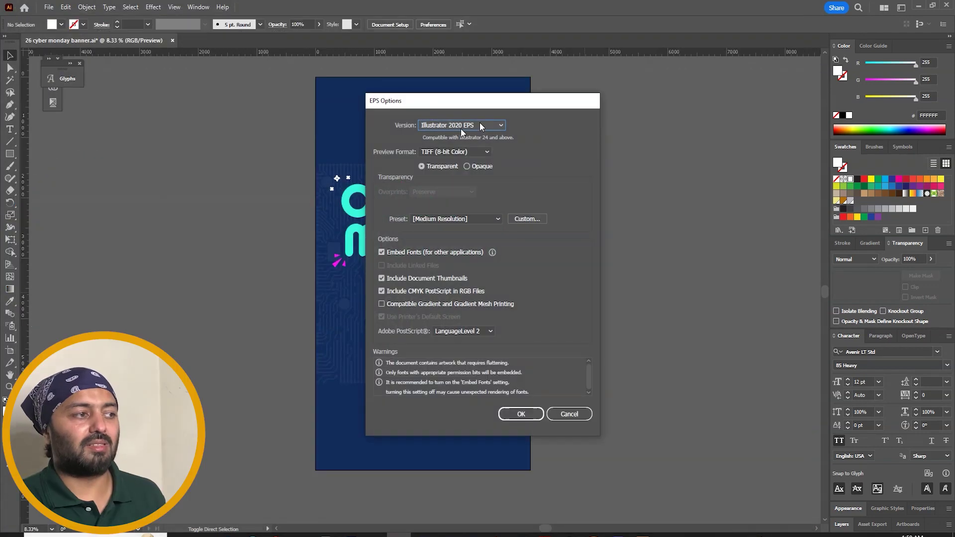
{"action": "left_click", "coordinate": [480, 124]}
{"action": "left_click", "coordinate": [470, 241]}
{"action": "left_click", "coordinate": [520, 403]}
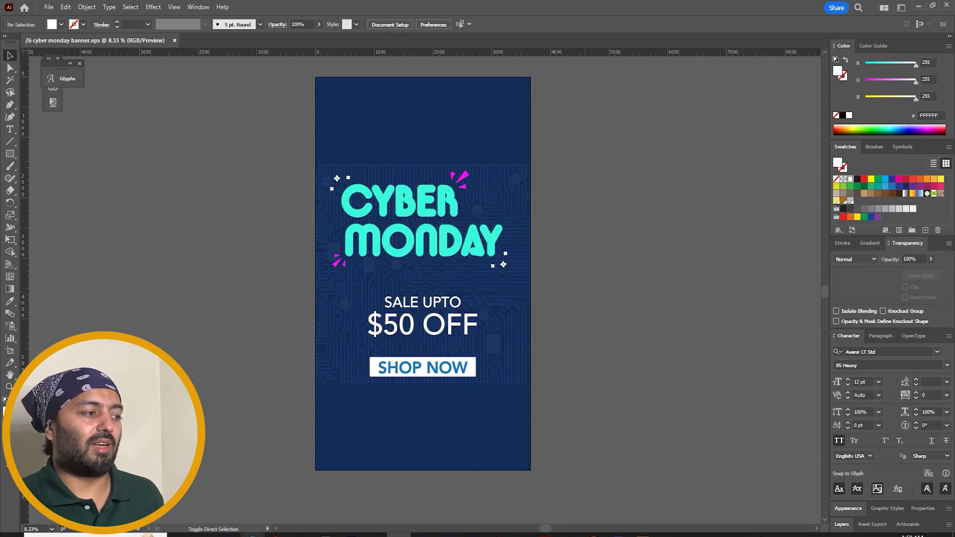
Step: Switch to the browser and open the content upload page of the Shutterstock contributor site
{"action": "left_click", "coordinate": [253, 534]}
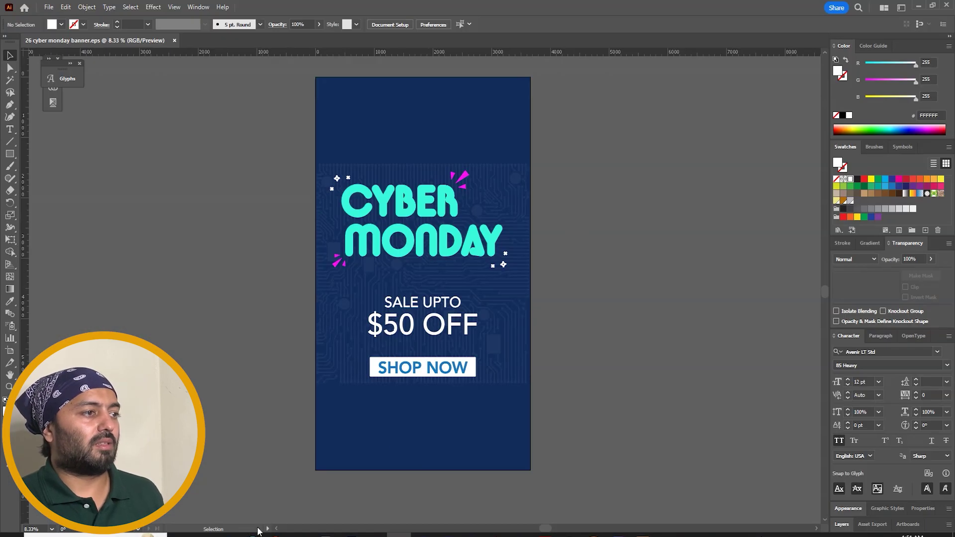
{"action": "left_click", "coordinate": [258, 528]}
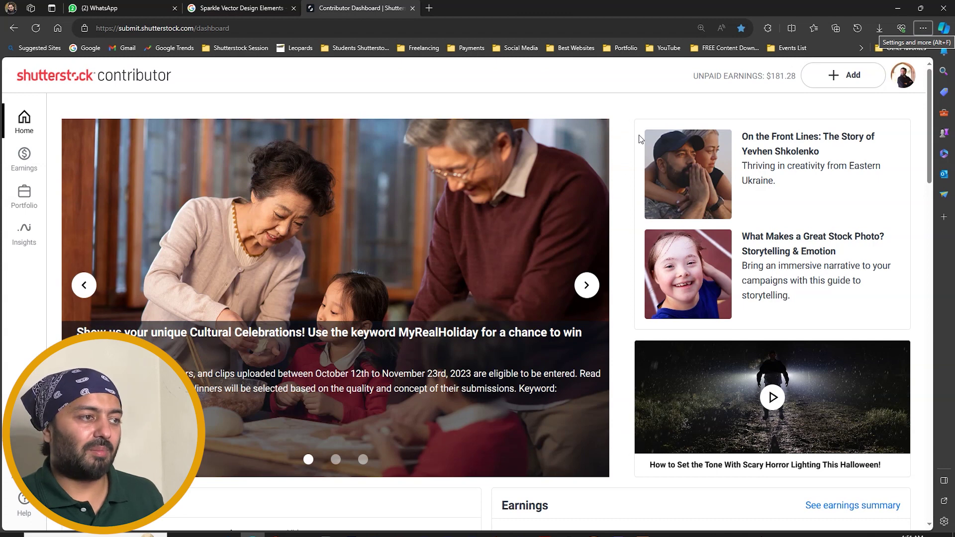
{"action": "left_click", "coordinate": [871, 82]}
{"action": "left_click", "coordinate": [852, 110]}
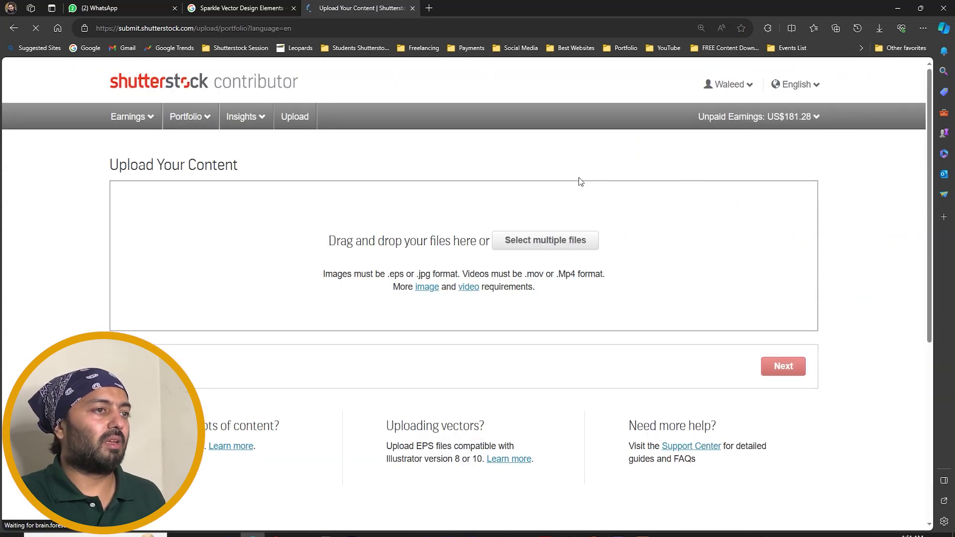
Step: Upload the 26 cyber monday banner EPS from the 86 Cyber Monday (28 Nov) folder and continue to content submission
{"action": "left_click", "coordinate": [301, 535]}
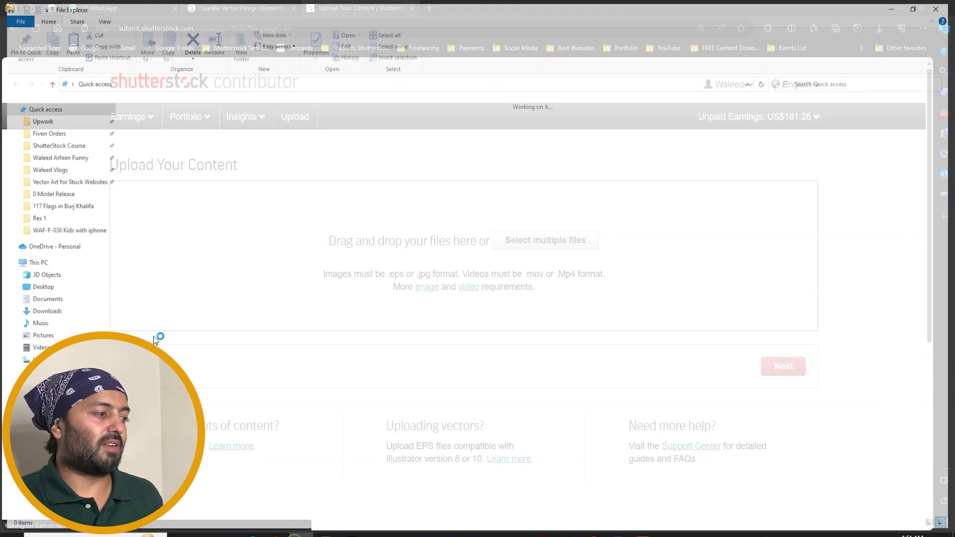
{"action": "right_click", "coordinate": [159, 233]}
{"action": "left_click", "coordinate": [212, 419]}
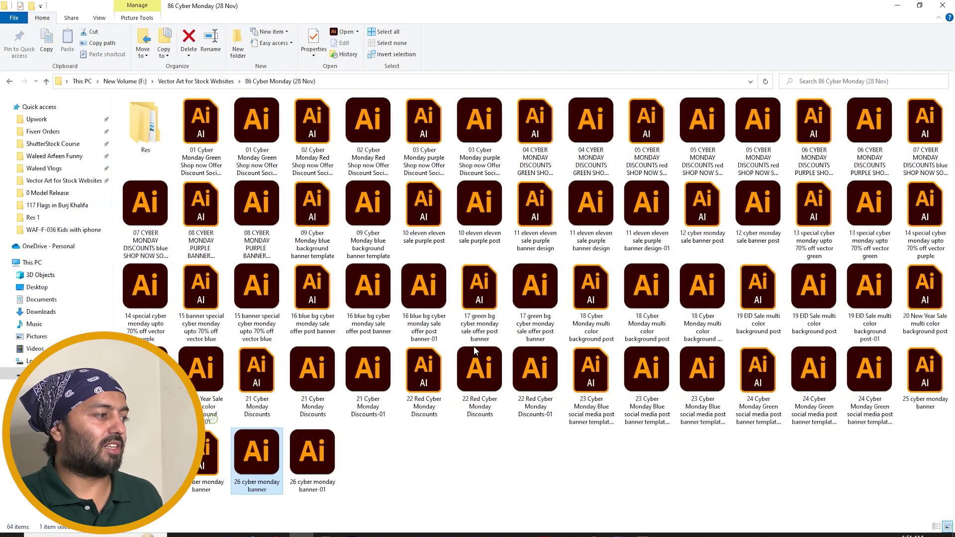
{"action": "left_click_drag", "start_coordinate": [259, 465], "coordinate": [559, 255]}
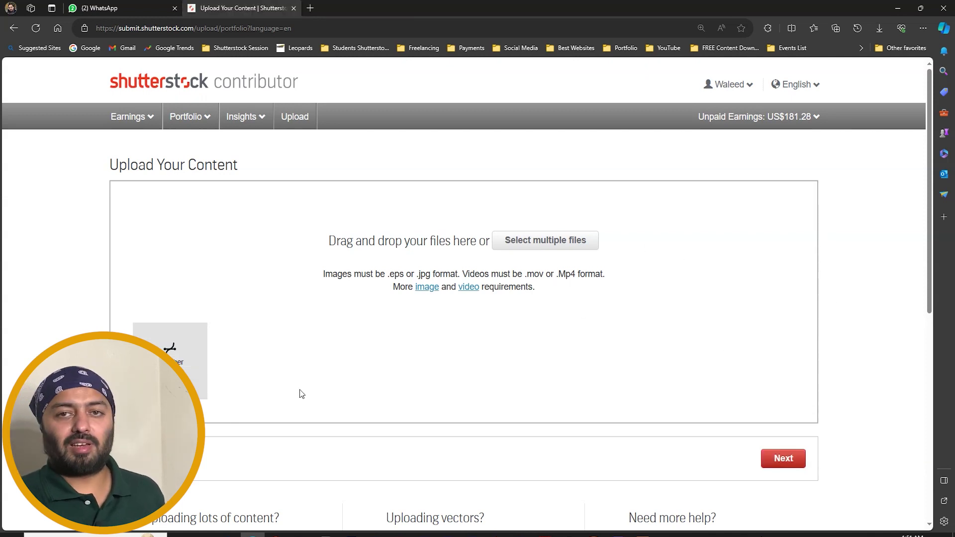
{"action": "left_click", "coordinate": [793, 462]}
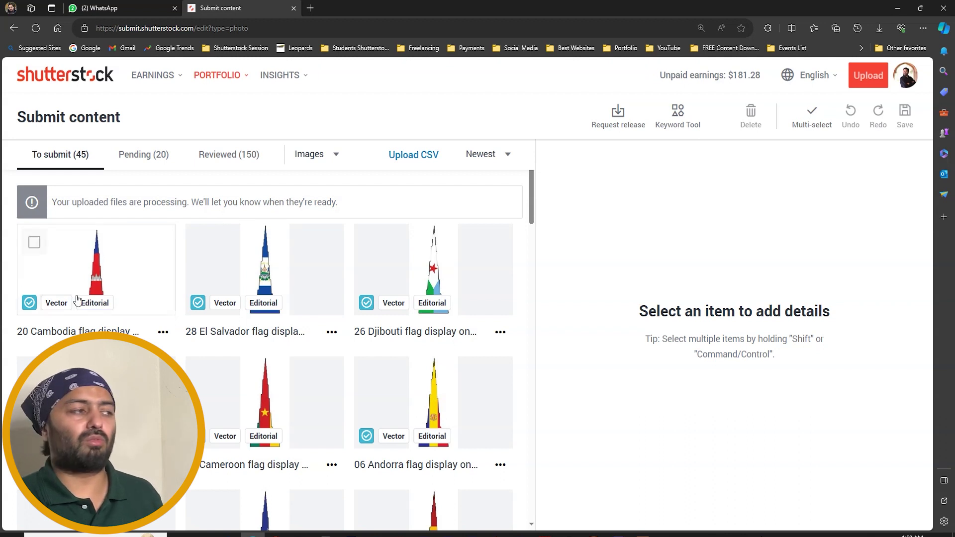
Step: Refresh the submission page, then open the Shutterstock home page and search its vectors for "cyber monday"
{"action": "key", "text": "F5"}
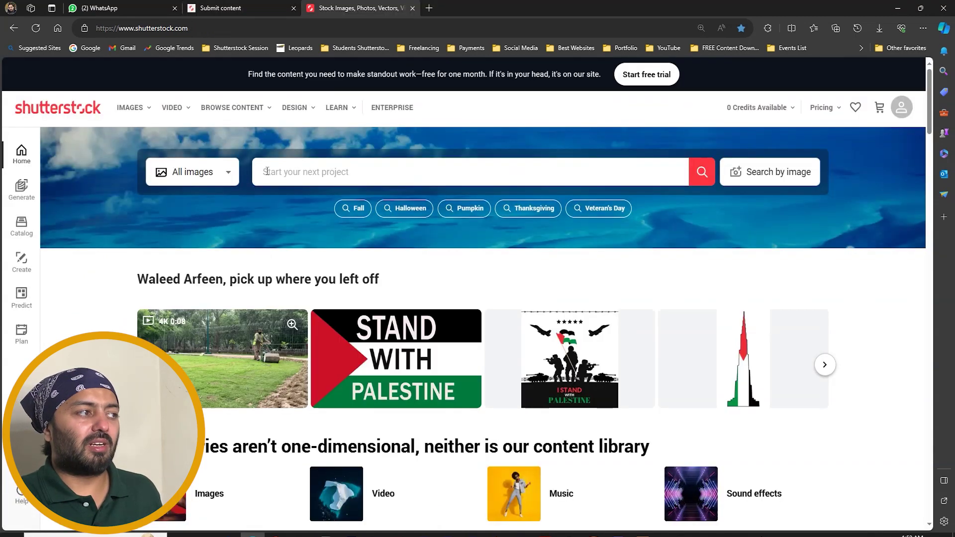
{"action": "left_click", "coordinate": [219, 174]}
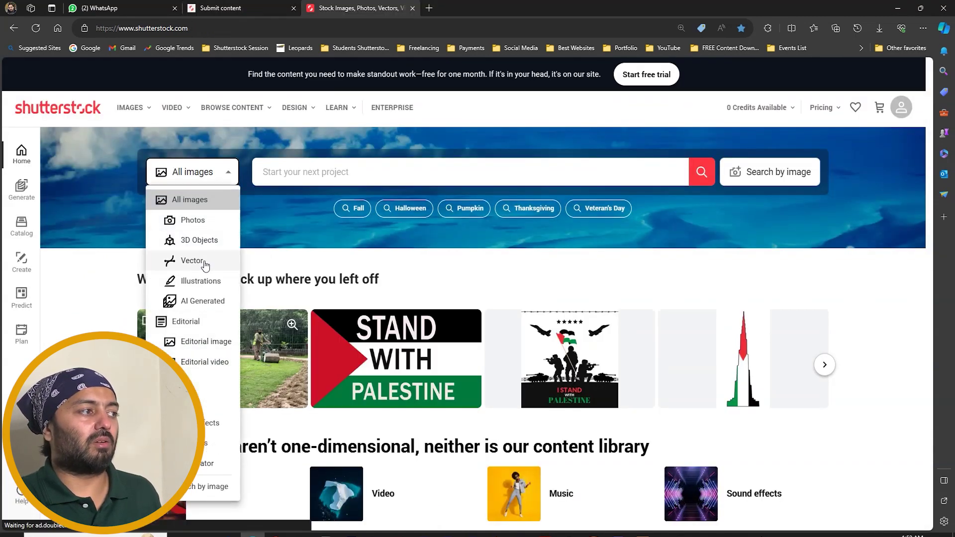
{"action": "left_click", "coordinate": [201, 260]}
{"action": "left_click", "coordinate": [354, 171]}
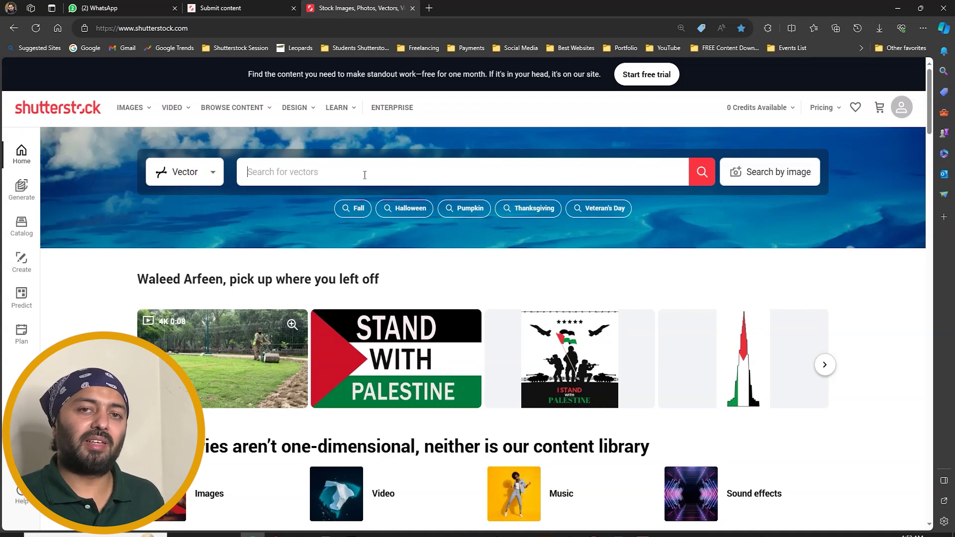
{"action": "type", "text": "cy"}
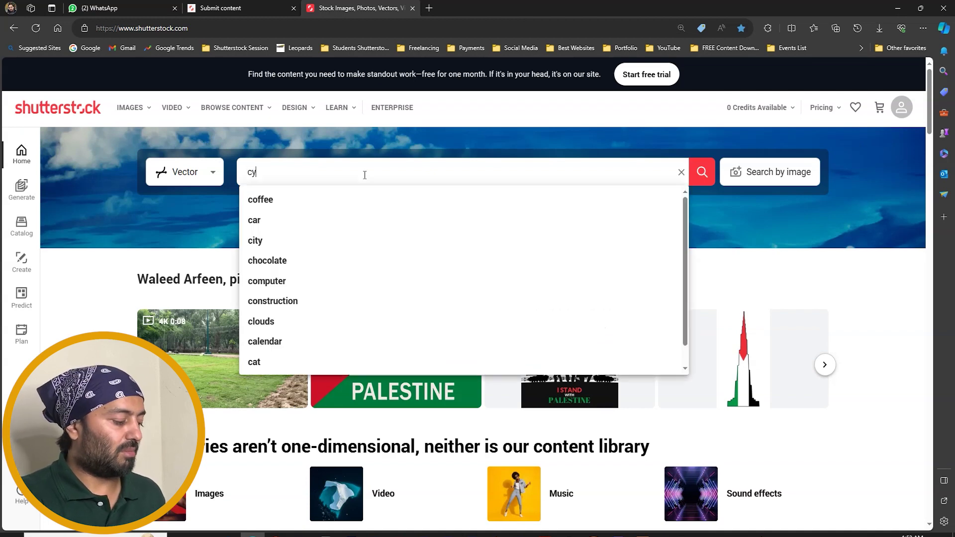
{"action": "type", "text": "ber monda"}
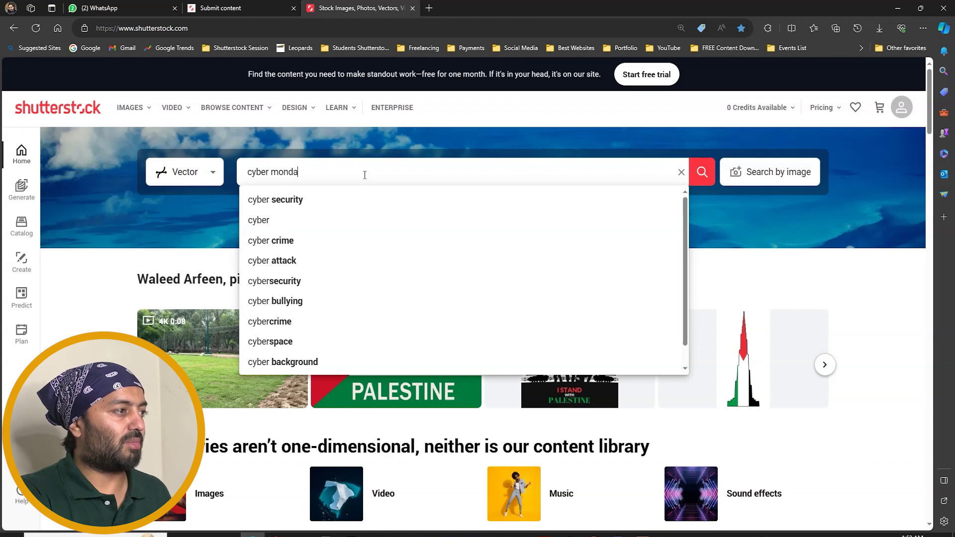
{"action": "type", "text": "y"}
{"action": "key", "text": "Return"}
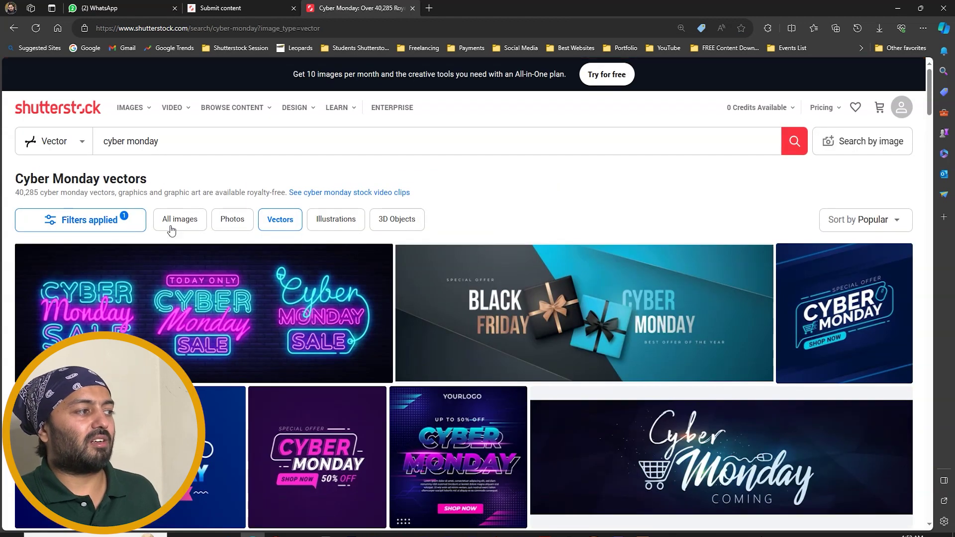
Step: Open the sale banner template, binary background and promotion banner results in separate tabs and view the sale banner template's title
{"action": "scroll", "coordinate": [172, 229], "scroll_direction": "down", "scroll_amount": 2}
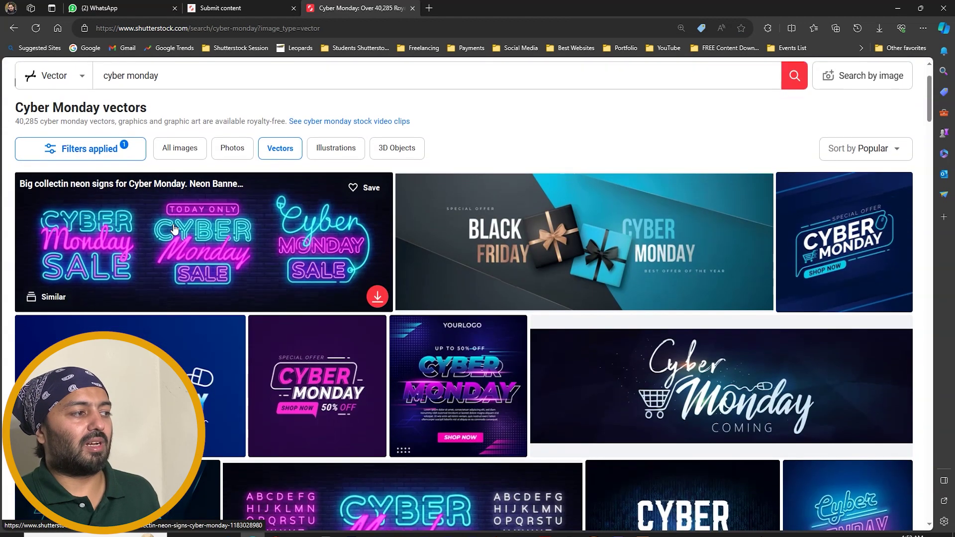
{"action": "right_click", "coordinate": [835, 217]}
{"action": "left_click", "coordinate": [845, 221]}
{"action": "scroll", "coordinate": [668, 283], "scroll_direction": "down", "scroll_amount": 4}
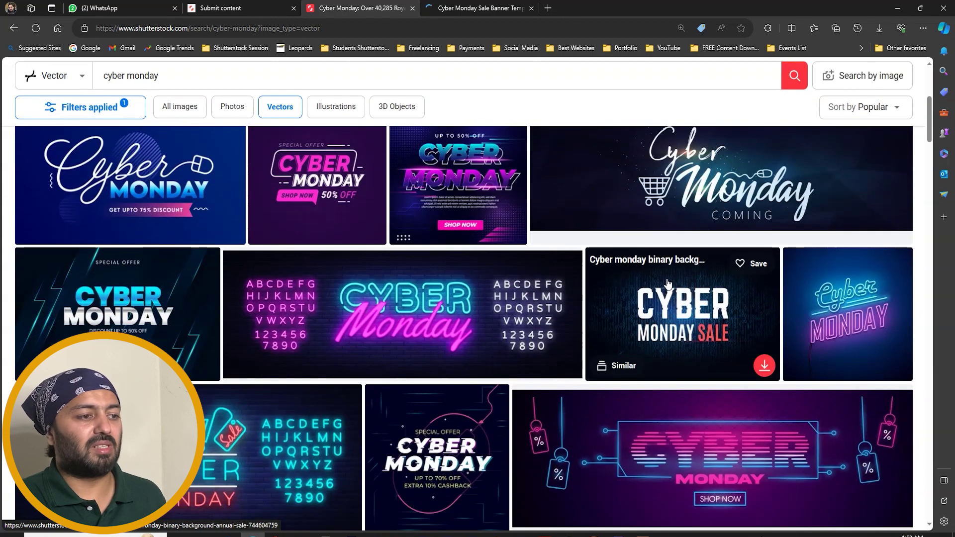
{"action": "right_click", "coordinate": [667, 283]}
{"action": "left_click", "coordinate": [683, 289]}
{"action": "scroll", "coordinate": [681, 288], "scroll_direction": "down", "scroll_amount": 5}
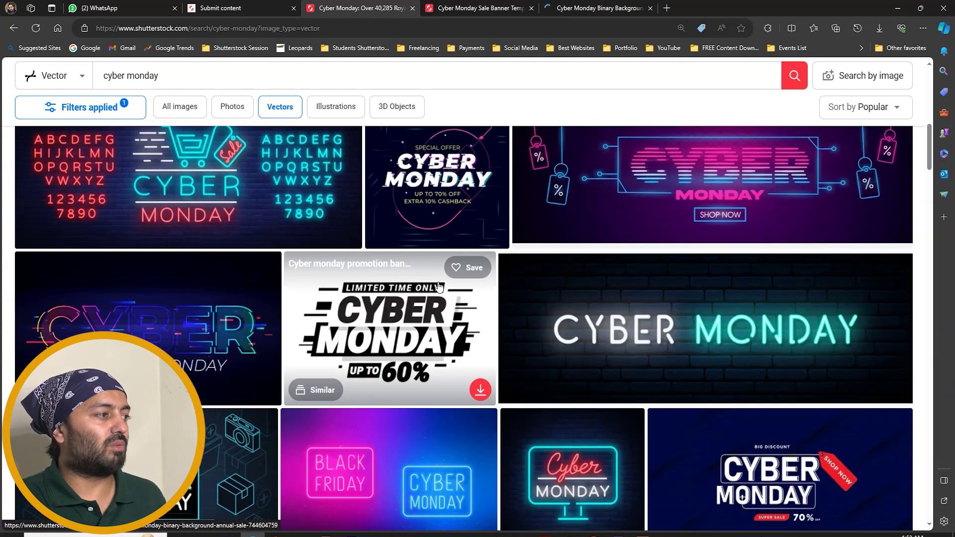
{"action": "right_click", "coordinate": [333, 285]}
{"action": "left_click", "coordinate": [363, 295]}
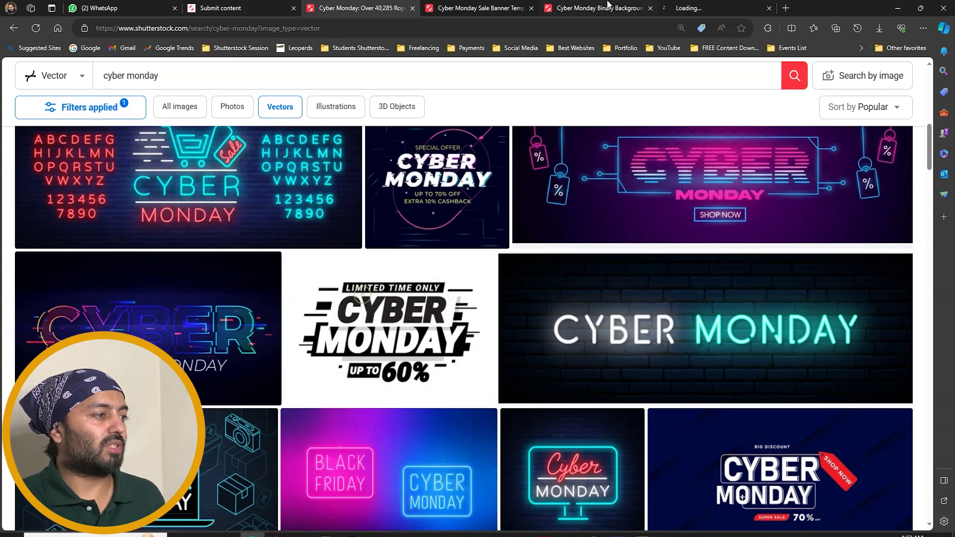
{"action": "left_click", "coordinate": [477, 8]}
{"action": "scroll", "coordinate": [450, 208], "scroll_direction": "down", "scroll_amount": 6}
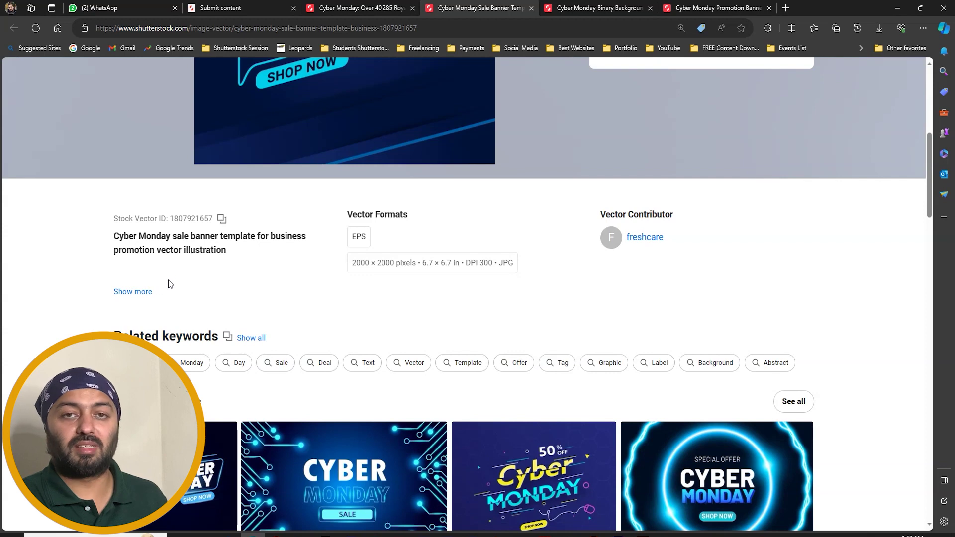
Step: Return to the content submission page and select 26 cyber monday banner.eps to edit its details
{"action": "left_click", "coordinate": [218, 8]}
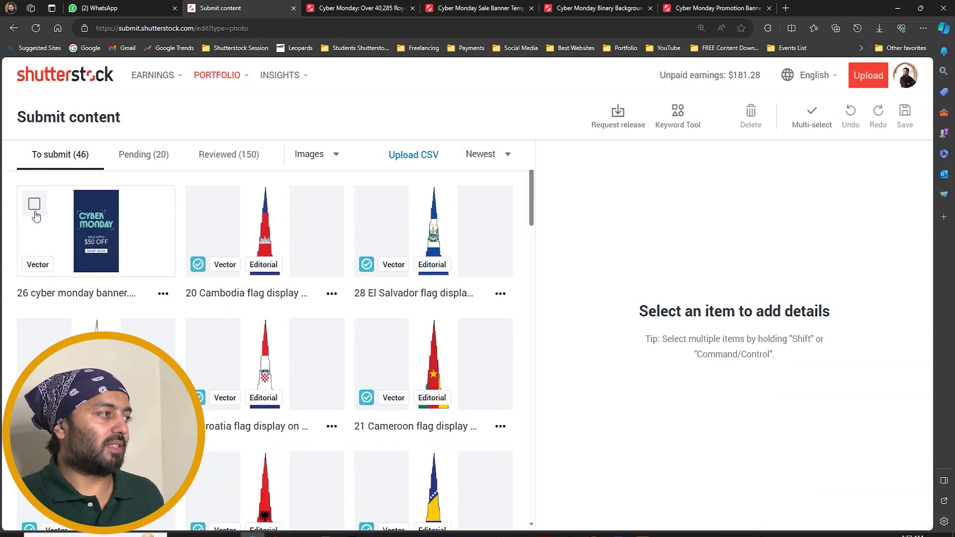
{"action": "left_click", "coordinate": [34, 205]}
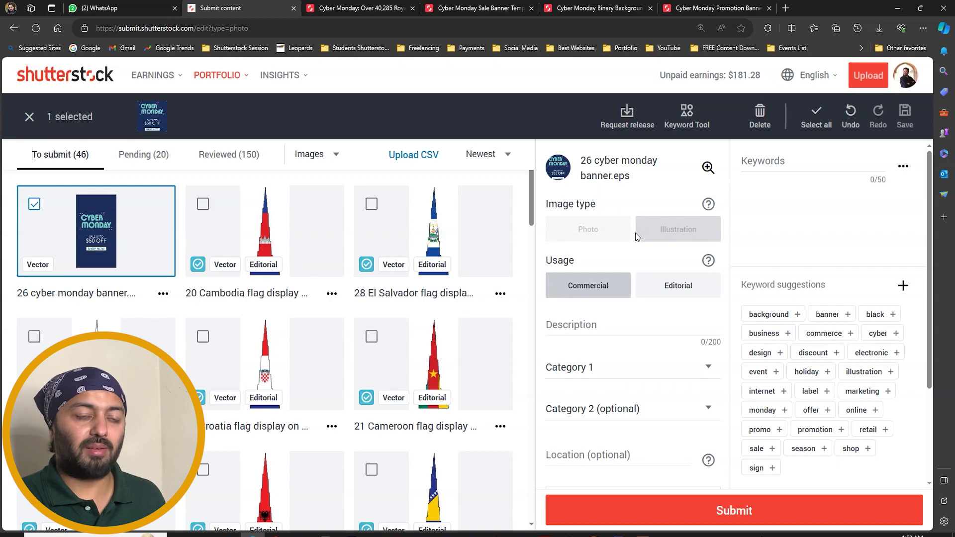
{"action": "scroll", "coordinate": [566, 235], "scroll_direction": "down", "scroll_amount": 1}
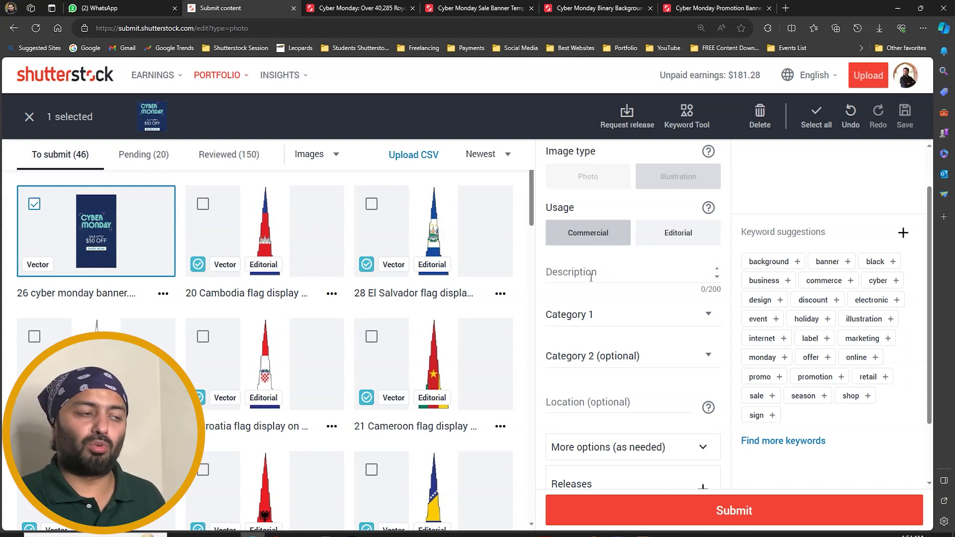
Step: Review the titles of the Cyber Monday sale banner, binary background and promotion banner vectors as description references
{"action": "left_click", "coordinate": [385, 7]}
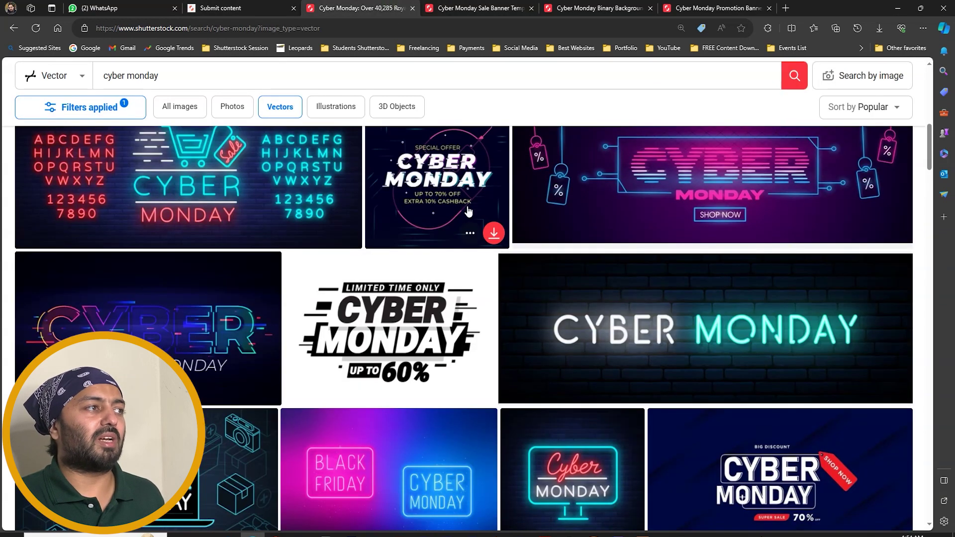
{"action": "left_click", "coordinate": [477, 8]}
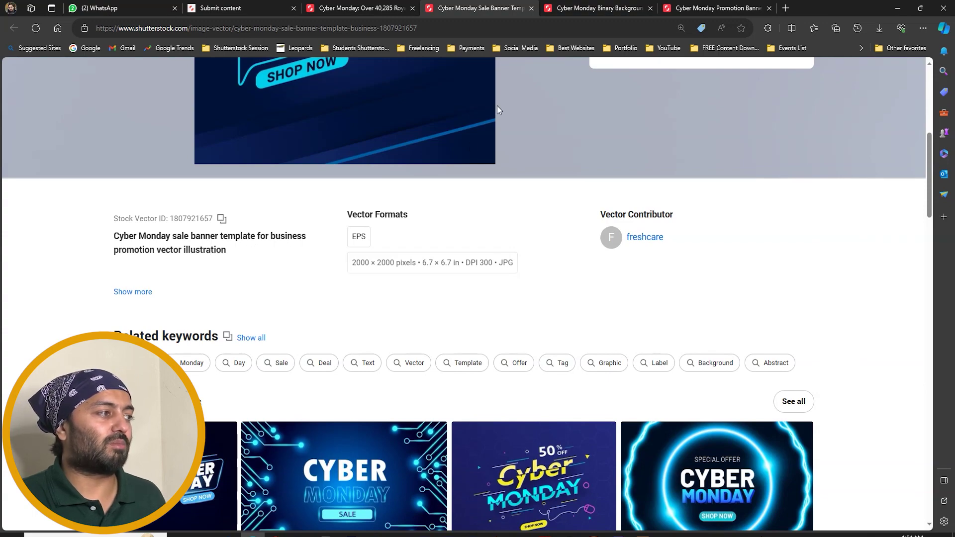
{"action": "left_click", "coordinate": [597, 8]}
{"action": "scroll", "coordinate": [424, 231], "scroll_direction": "down", "scroll_amount": 7}
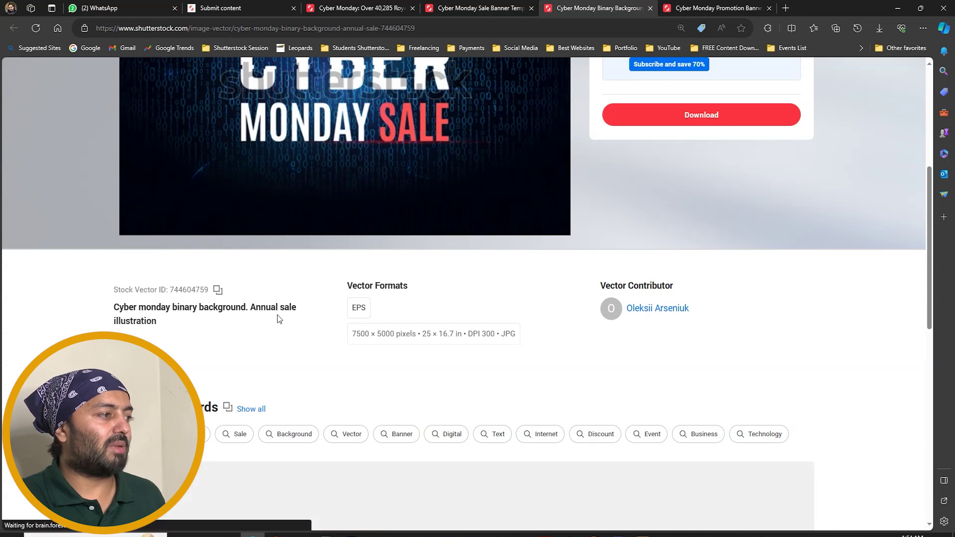
{"action": "left_click", "coordinate": [693, 8]}
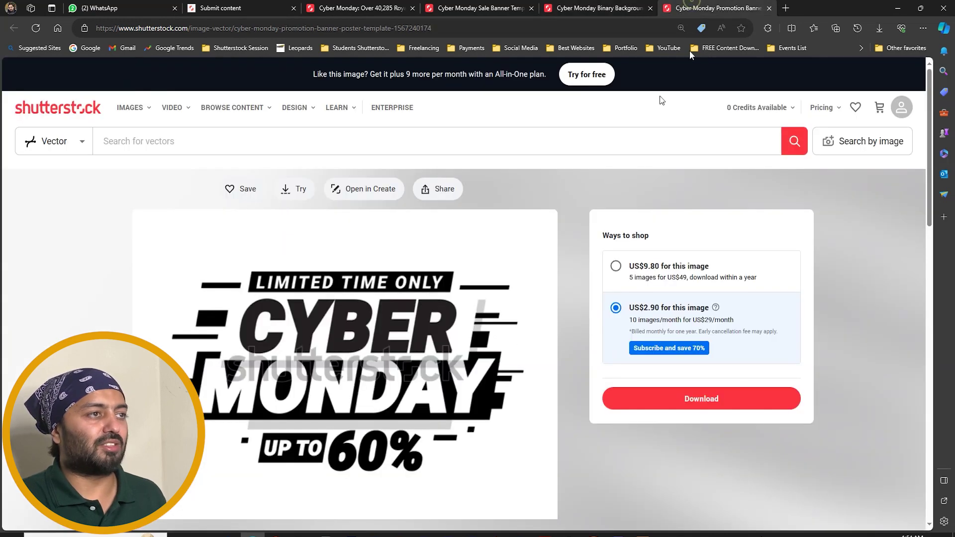
{"action": "scroll", "coordinate": [209, 394], "scroll_direction": "down", "scroll_amount": 4}
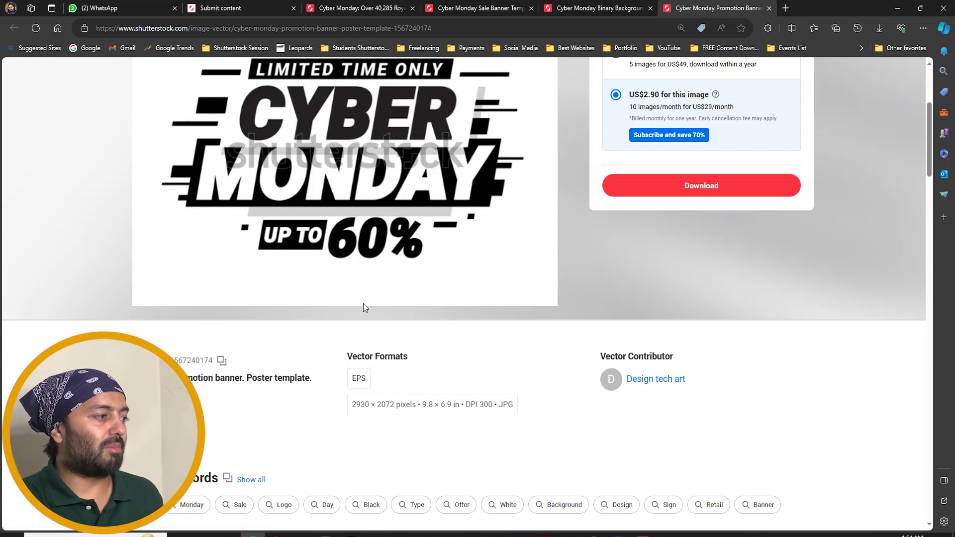
Step: Copy the title "Cyber Monday sale banner template for business promotion vector illustration" into the banner's description
{"action": "left_click", "coordinate": [475, 8]}
{"action": "left_click_drag", "start_coordinate": [114, 235], "coordinate": [226, 250]}
{"action": "key", "text": "ctrl+c"}
{"action": "left_click", "coordinate": [239, 8]}
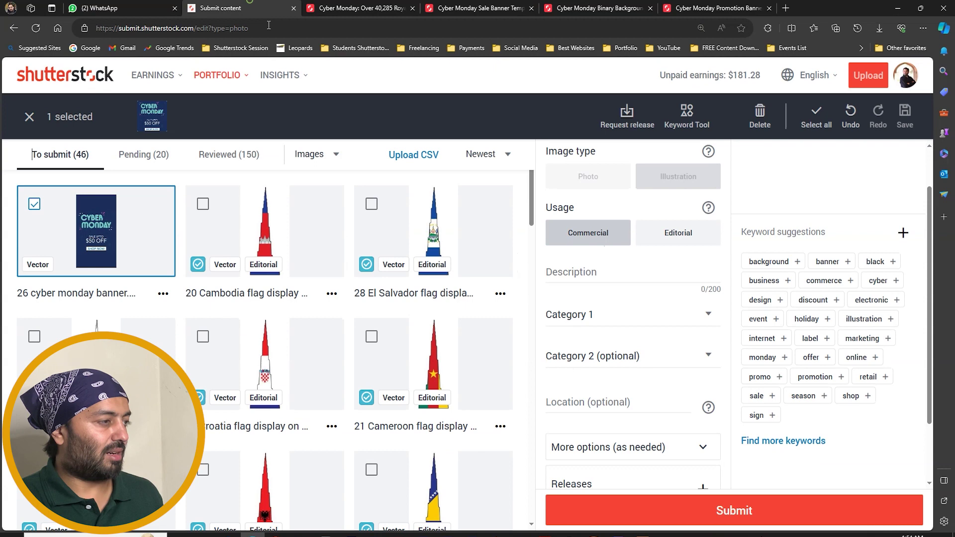
{"action": "left_click", "coordinate": [582, 275]}
{"action": "key", "text": "ctrl+v"}
Step: Add a full stop, append "Cyber monday promotion banner. Poster template. Vector illustration" from the reference page, and correct its "monday" to "Monday"
{"action": "left_click", "coordinate": [697, 8]}
{"action": "scroll", "coordinate": [223, 288], "scroll_direction": "down", "scroll_amount": 1}
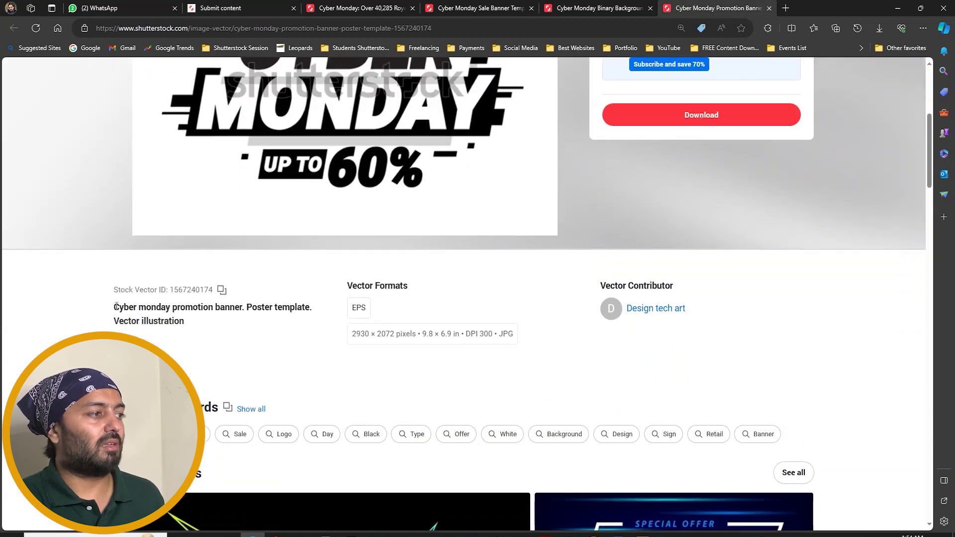
{"action": "left_click_drag", "start_coordinate": [114, 306], "coordinate": [214, 324]}
{"action": "key", "text": "ctrl+c"}
{"action": "left_click", "coordinate": [239, 8]}
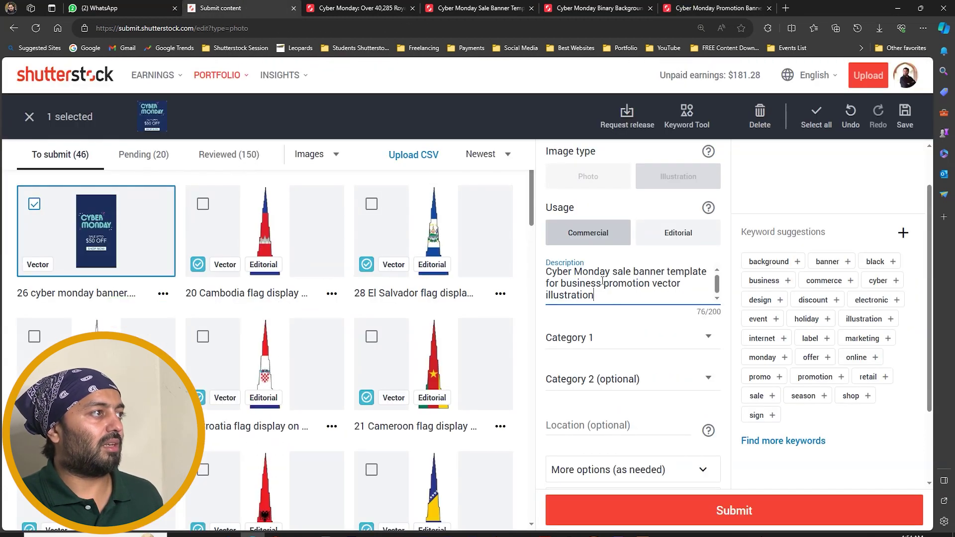
{"action": "type", "text": "."}
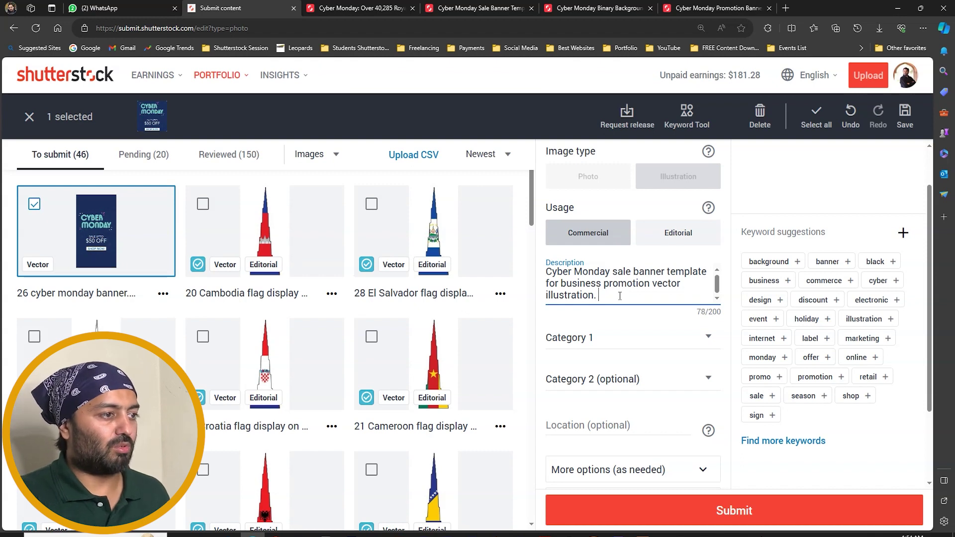
{"action": "key", "text": "ctrl+v"}
{"action": "right_click", "coordinate": [649, 293]}
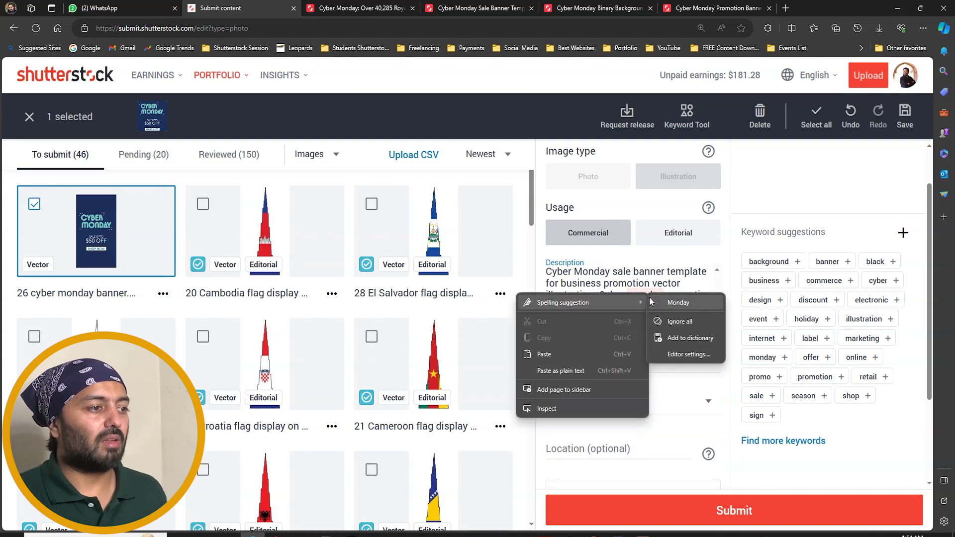
{"action": "left_click", "coordinate": [656, 300]}
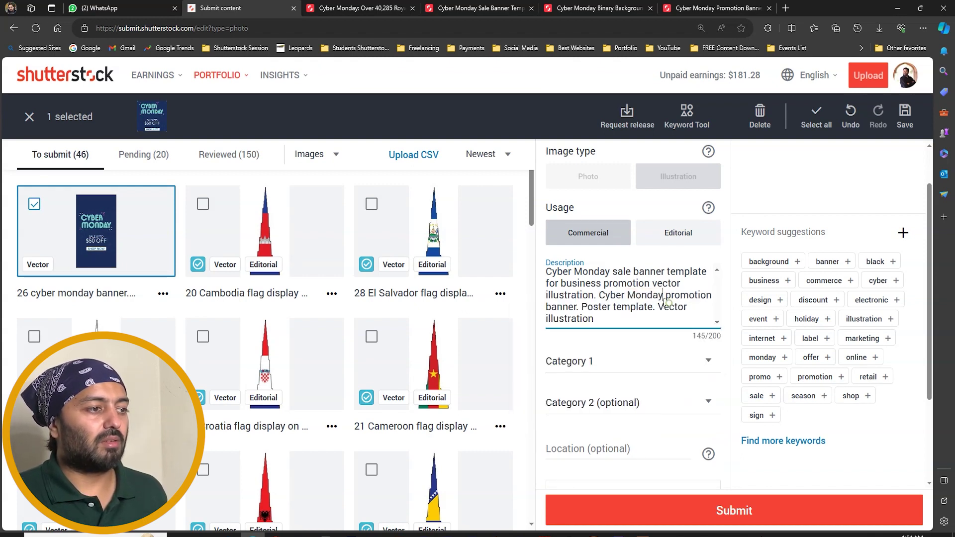
Step: Change the description's opening to "Cyber Monday vertical sale poster template" and end the description with a full stop
{"action": "left_click", "coordinate": [615, 273]}
{"action": "type", "text": "ver"}
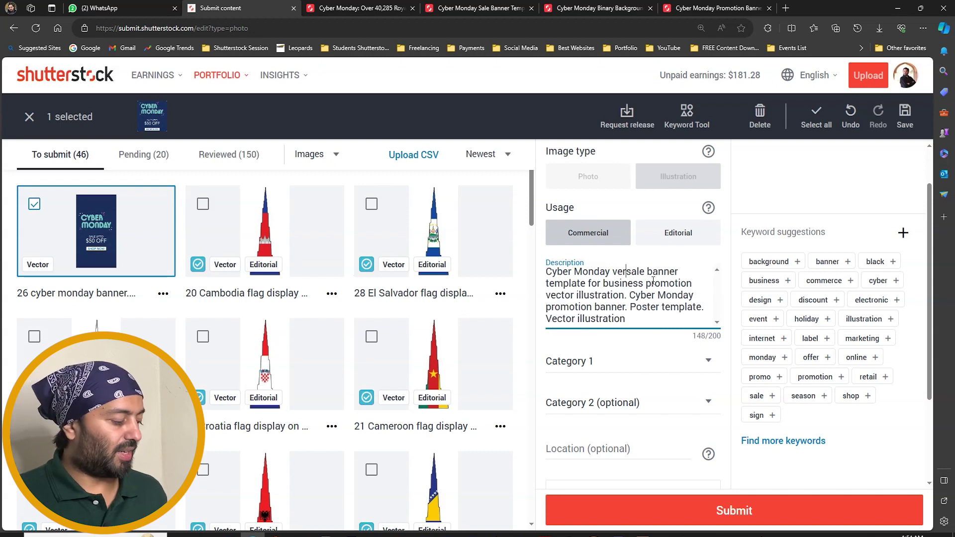
{"action": "type", "text": "tical"}
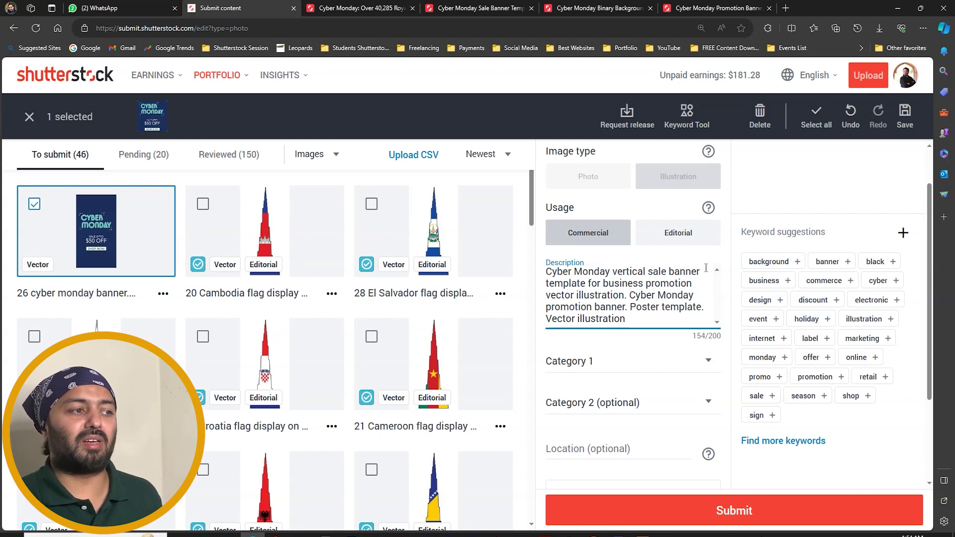
{"action": "left_click_drag", "start_coordinate": [706, 268], "coordinate": [669, 271]}
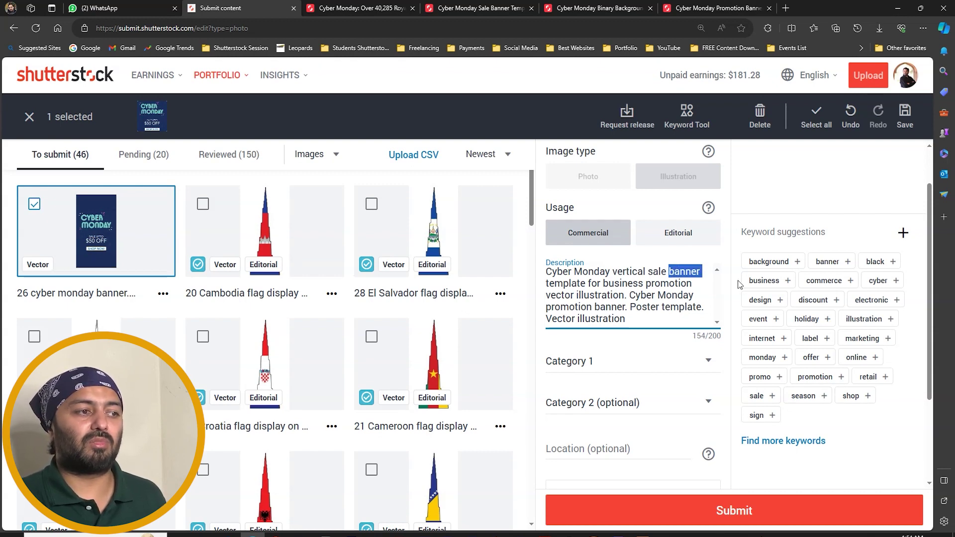
{"action": "type", "text": "poster"}
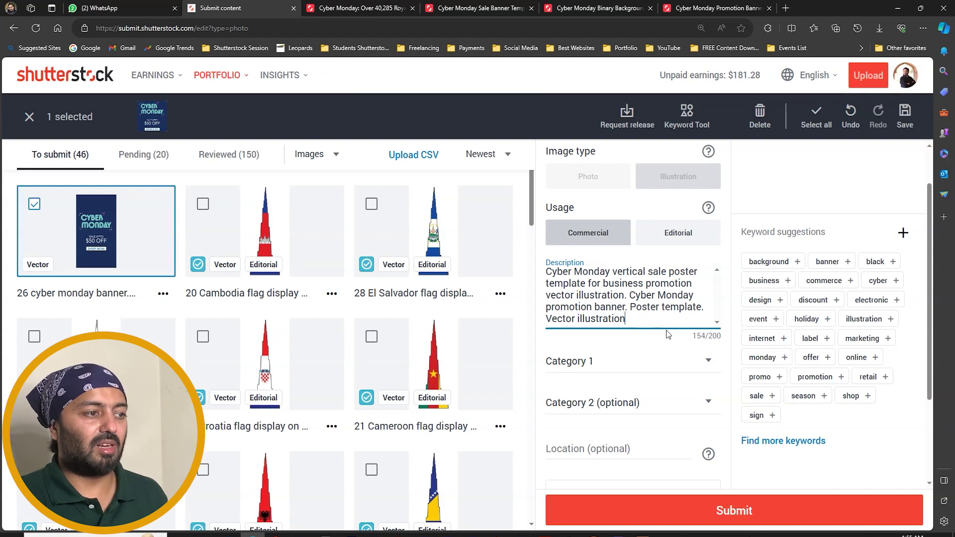
{"action": "type", "text": " ."}
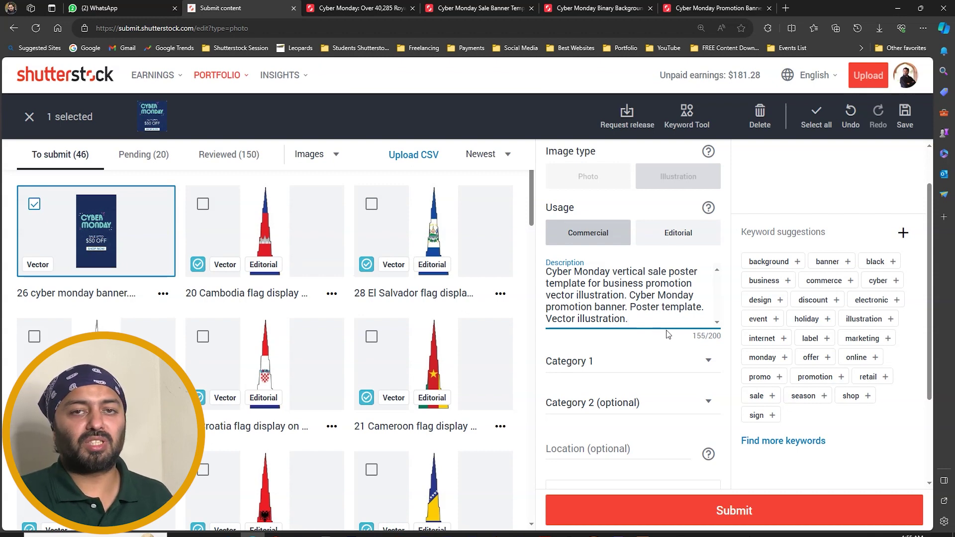
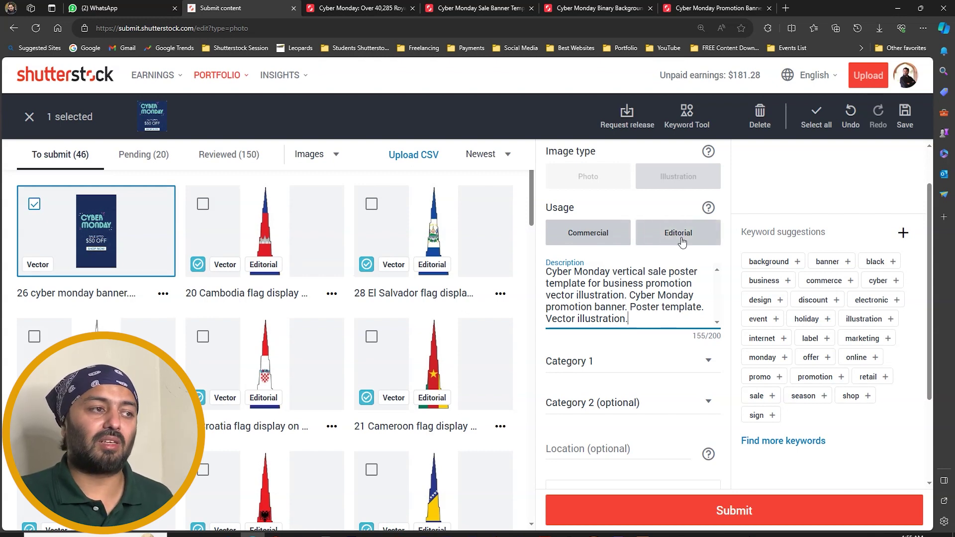
{"action": "left_click", "coordinate": [703, 235]}
{"action": "scroll", "coordinate": [676, 309], "scroll_direction": "down", "scroll_amount": 1}
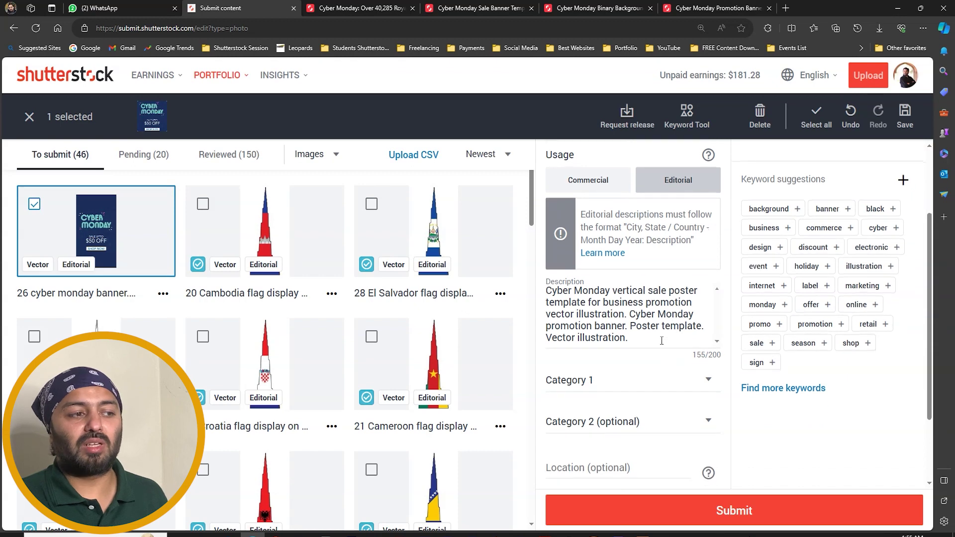
{"action": "left_click", "coordinate": [666, 339]}
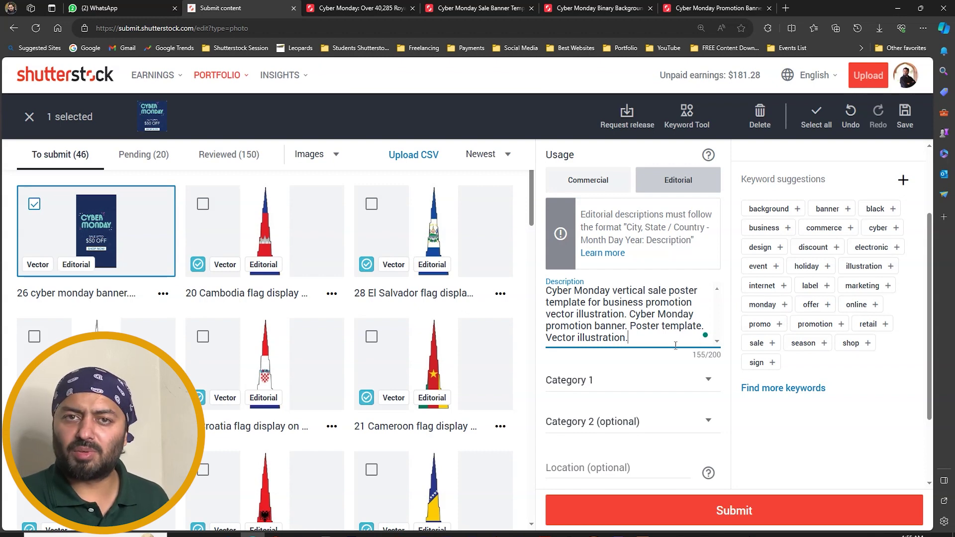
{"action": "scroll", "coordinate": [654, 287], "scroll_direction": "up", "scroll_amount": 1}
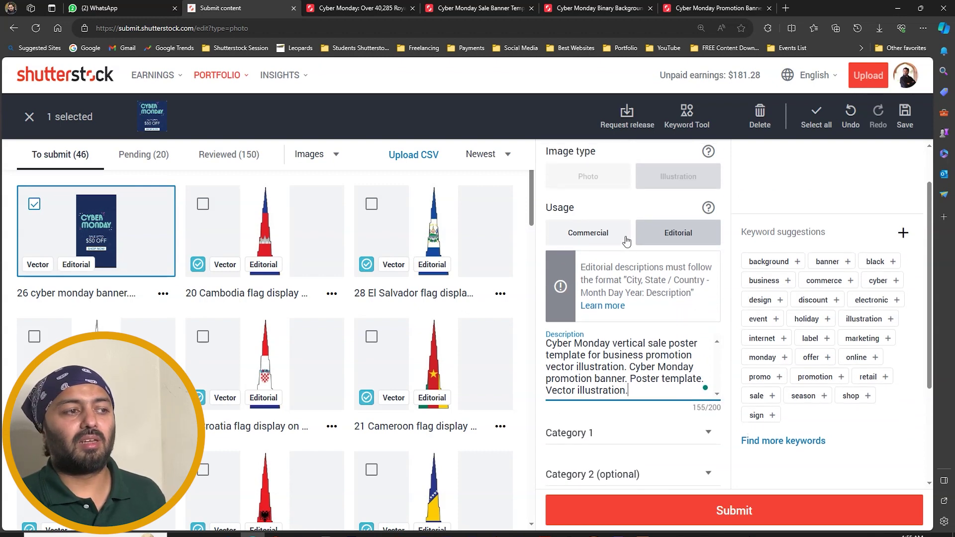
{"action": "left_click", "coordinate": [625, 238]}
{"action": "left_click", "coordinate": [647, 319]}
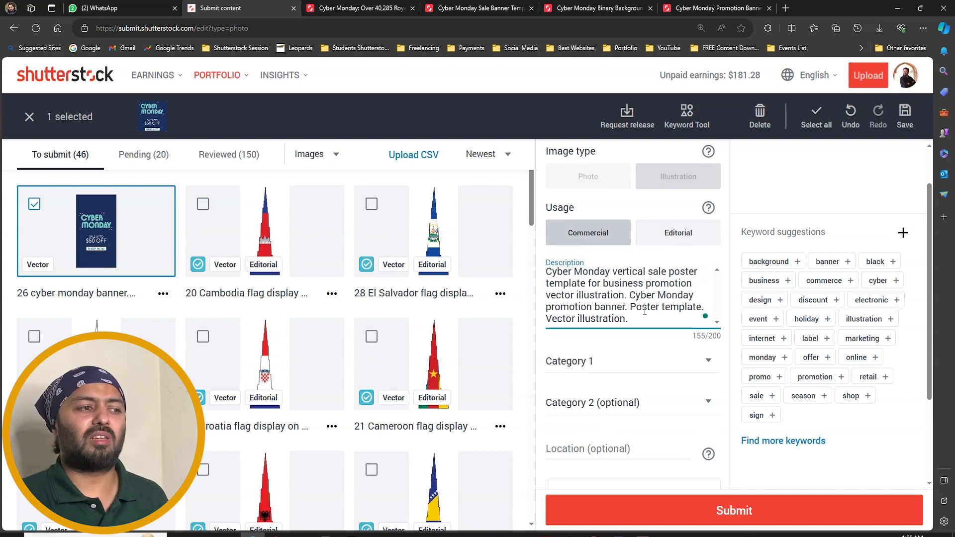
Step: Set the banner's usage to Editorial and insert "Instagram" before "vertical" in its description
{"action": "left_click", "coordinate": [690, 240]}
{"action": "scroll", "coordinate": [688, 242], "scroll_direction": "down", "scroll_amount": 1}
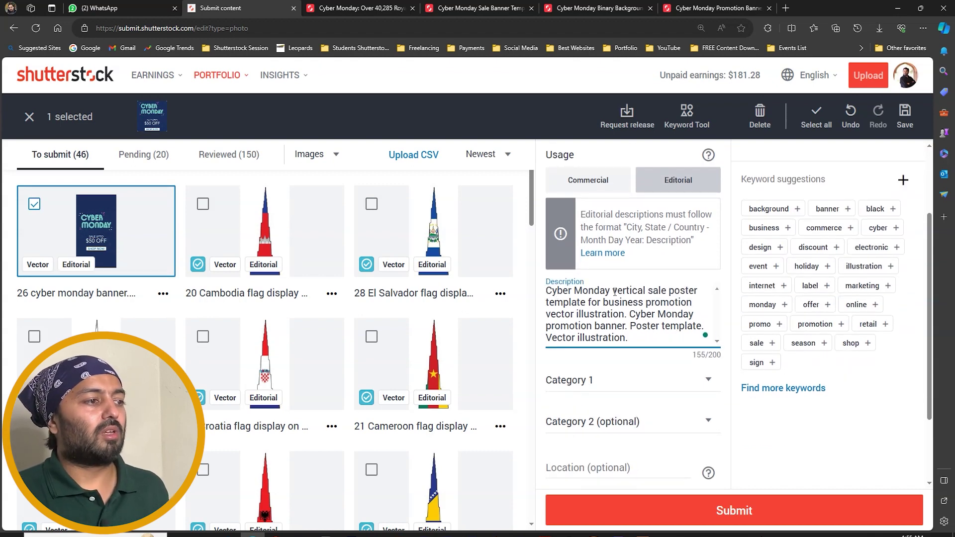
{"action": "type", "text": "Ins"}
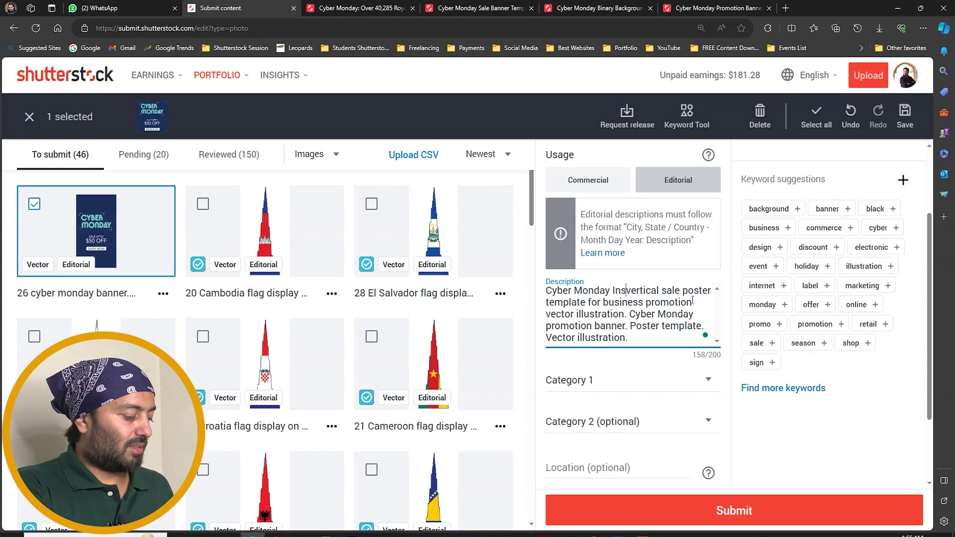
{"action": "type", "text": "tagram"}
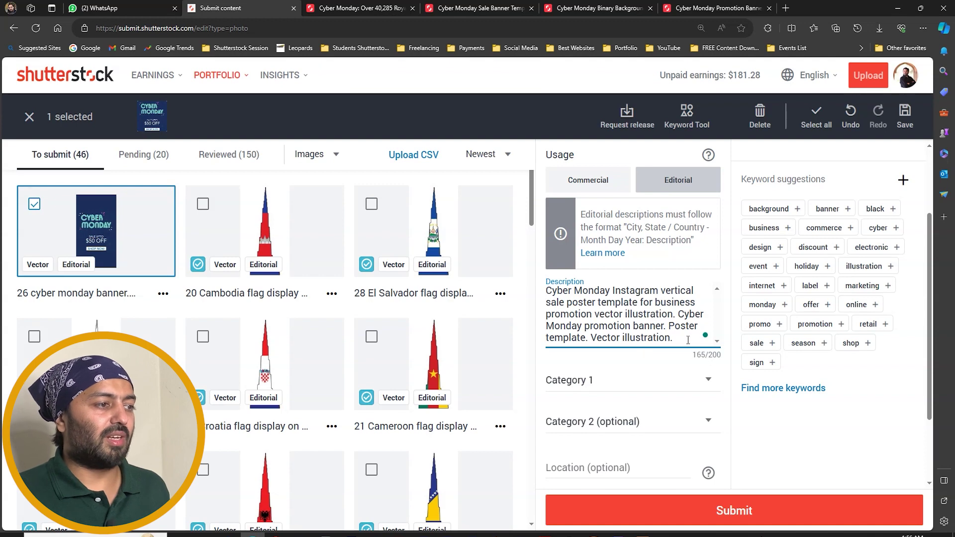
Step: Set the banner's first category to Business/Finance and its second category to Education
{"action": "scroll", "coordinate": [700, 323], "scroll_direction": "down", "scroll_amount": 2}
{"action": "scroll", "coordinate": [706, 323], "scroll_direction": "up", "scroll_amount": 2}
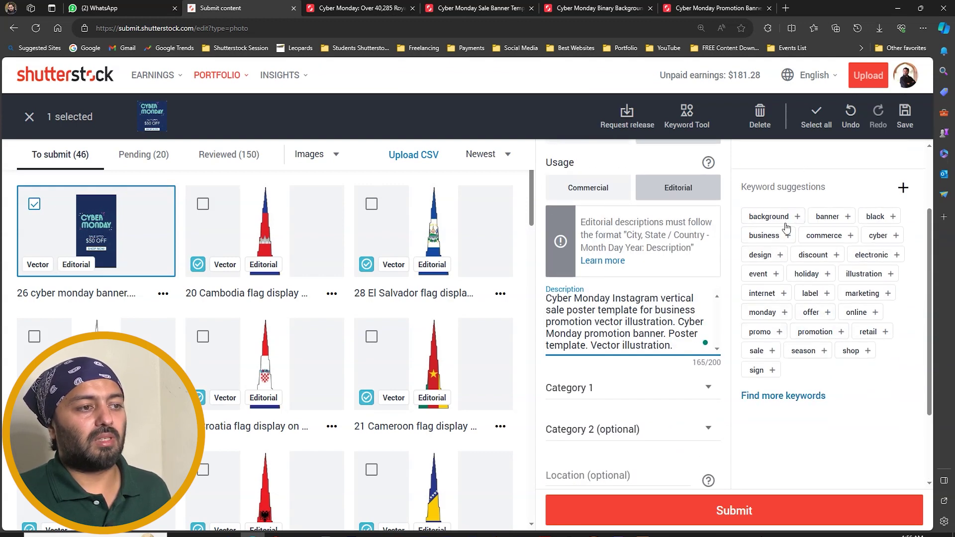
{"action": "left_click", "coordinate": [626, 392]}
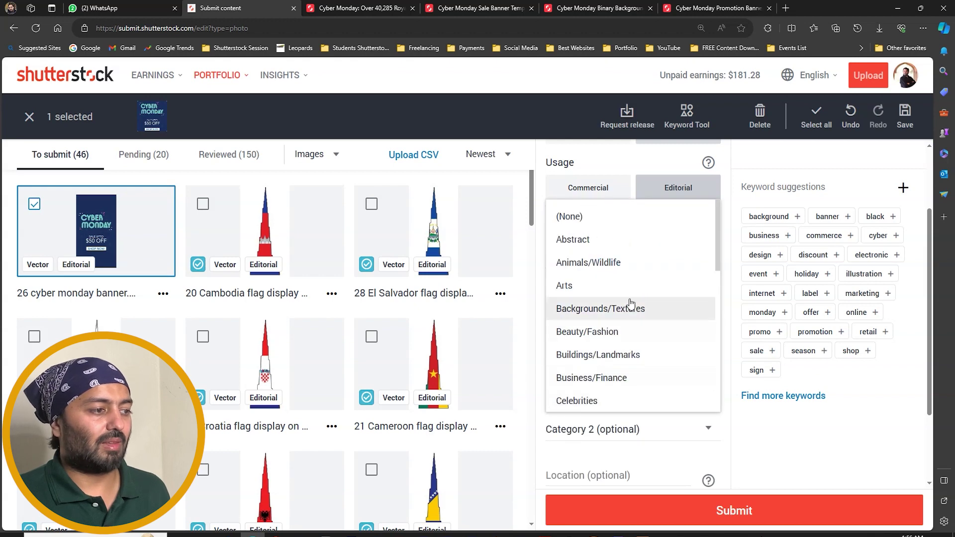
{"action": "left_click", "coordinate": [608, 377]}
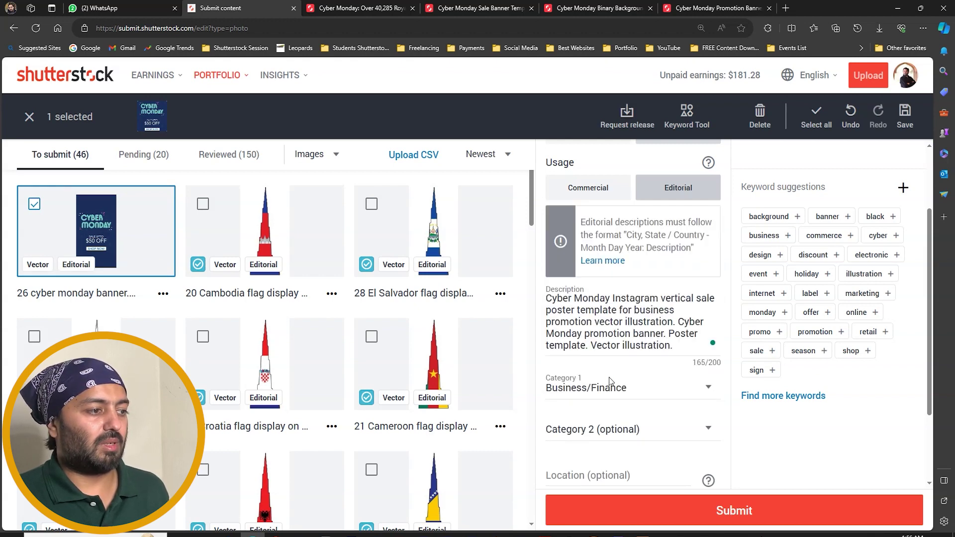
{"action": "left_click", "coordinate": [642, 429]}
{"action": "scroll", "coordinate": [652, 391], "scroll_direction": "down", "scroll_amount": 1}
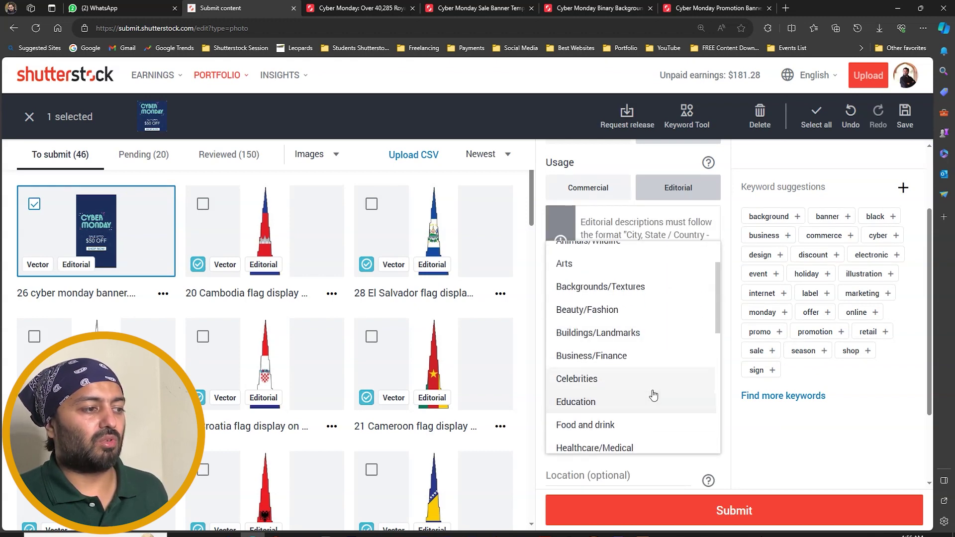
{"action": "left_click", "coordinate": [643, 402]}
Step: Set the banner's location to United States
{"action": "scroll", "coordinate": [642, 393], "scroll_direction": "down", "scroll_amount": 2}
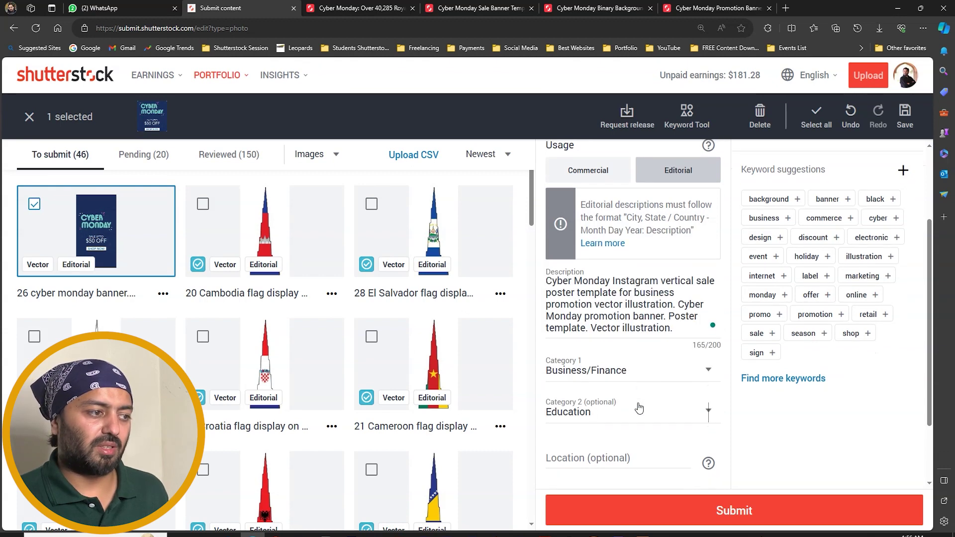
{"action": "left_click", "coordinate": [615, 374]}
{"action": "left_click", "coordinate": [616, 393]}
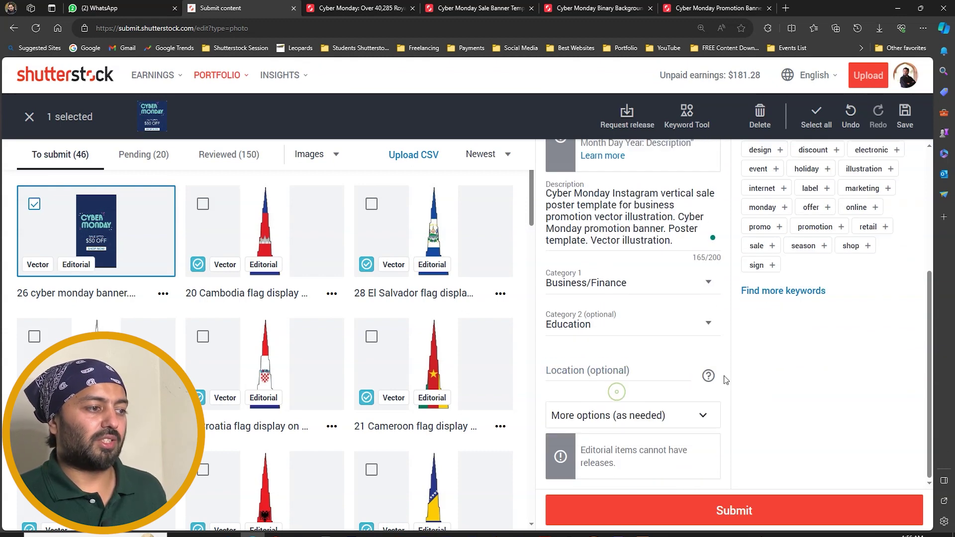
{"action": "scroll", "coordinate": [810, 375], "scroll_direction": "up", "scroll_amount": 3}
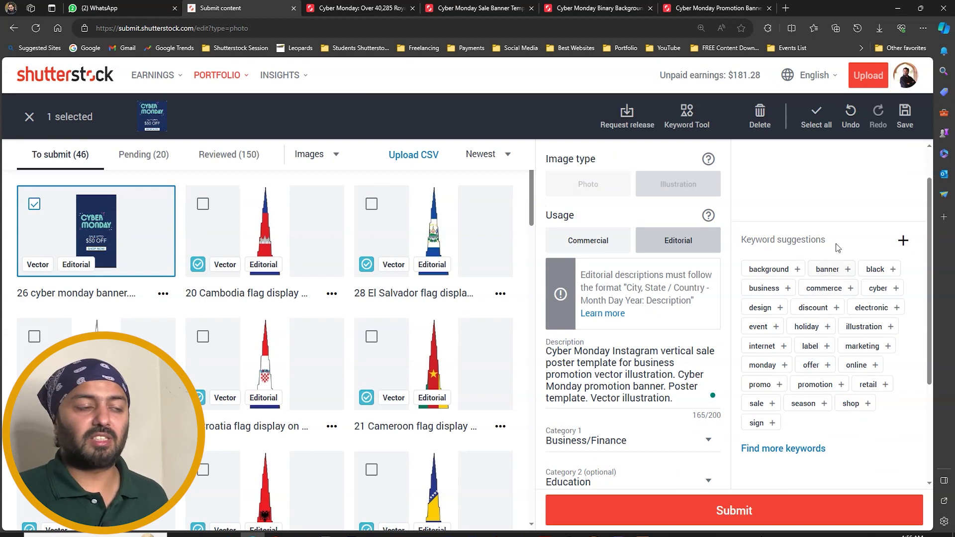
{"action": "scroll", "coordinate": [835, 243], "scroll_direction": "up", "scroll_amount": 1}
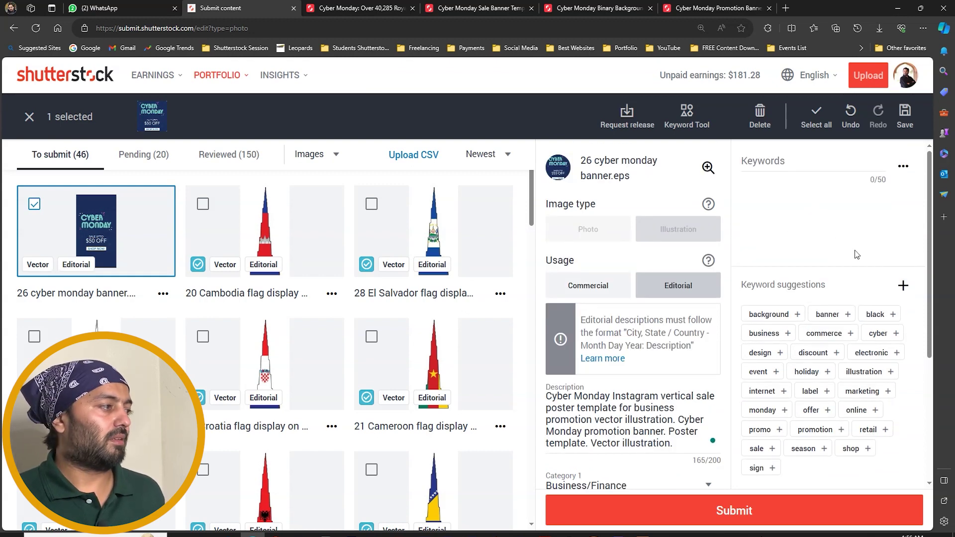
{"action": "scroll", "coordinate": [925, 309], "scroll_direction": "down", "scroll_amount": 1}
{"action": "scroll", "coordinate": [920, 311], "scroll_direction": "up", "scroll_amount": 1}
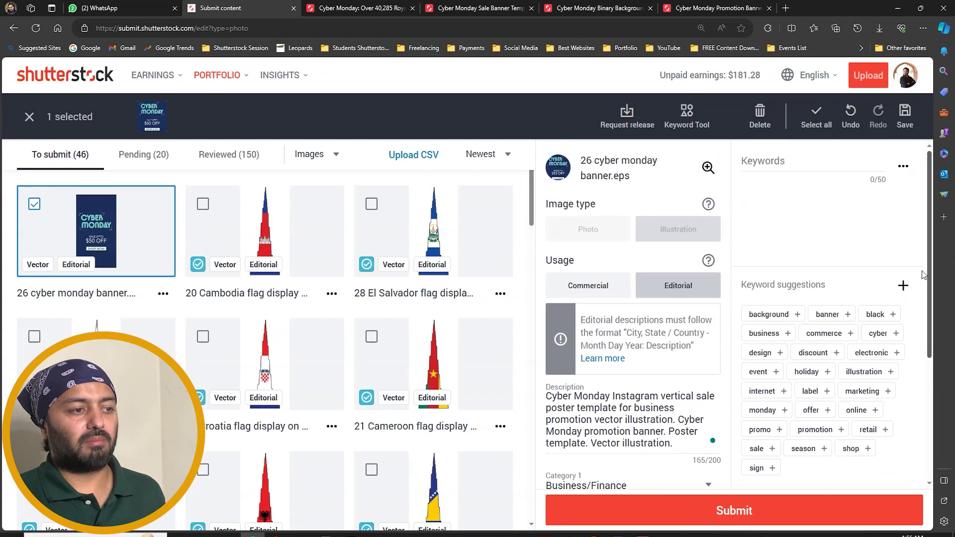
{"action": "left_click", "coordinate": [832, 163]}
{"action": "scroll", "coordinate": [650, 366], "scroll_direction": "down", "scroll_amount": 2}
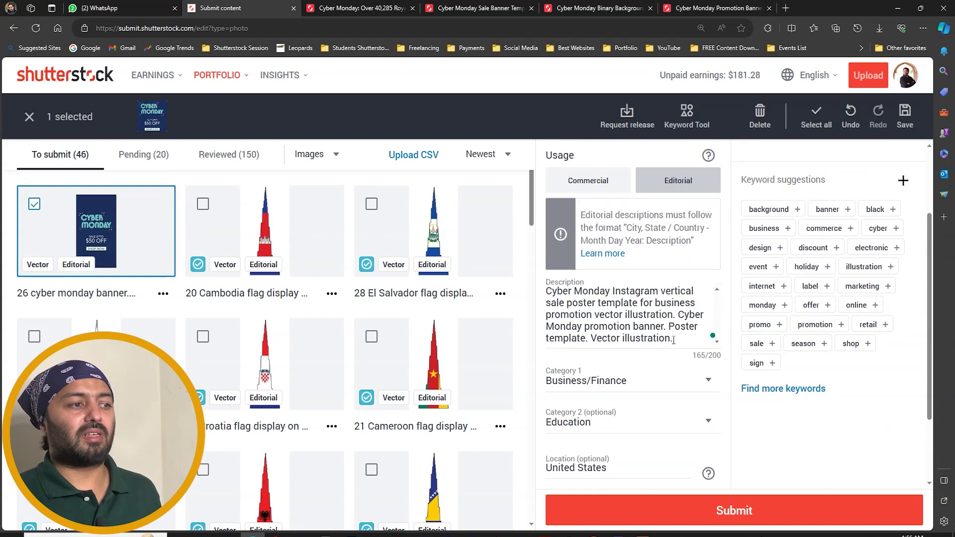
Step: Append the editorial date and place "28 October 2023 - Lahore, Pakistan" to the end of the description
{"action": "left_click", "coordinate": [686, 342]}
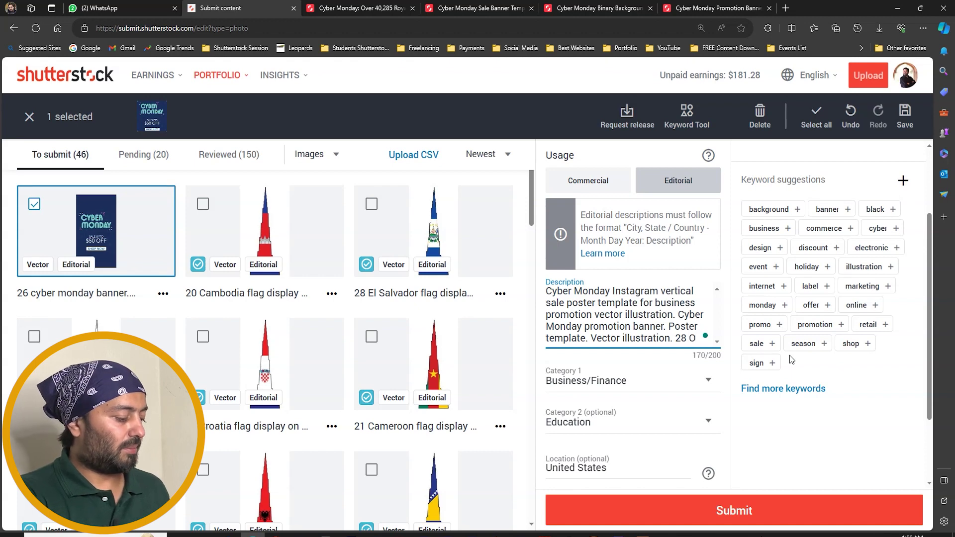
{"action": "type", "text": "28 October 2023, L"}
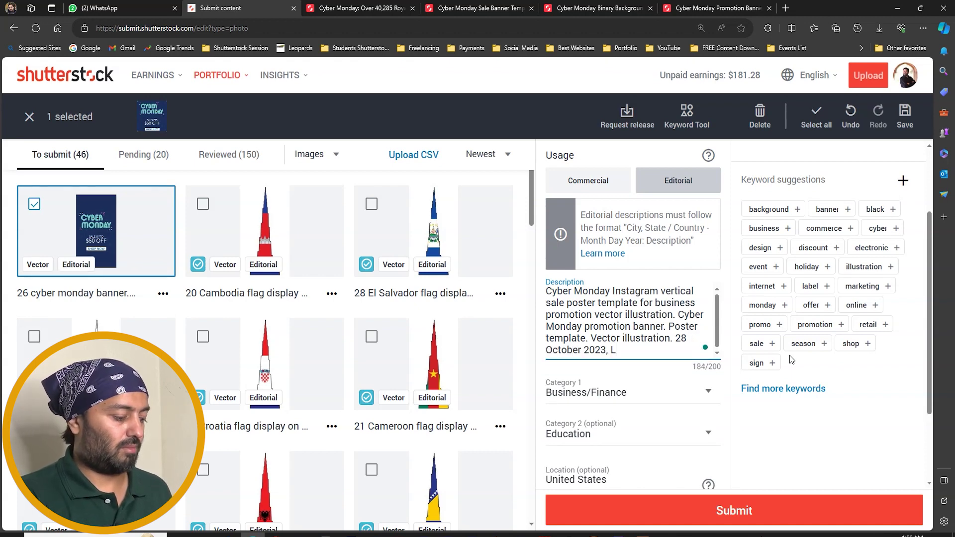
{"action": "key", "text": "BackSpace"}
{"action": "key", "text": "BackSpace"}
{"action": "type", "text": "- "}
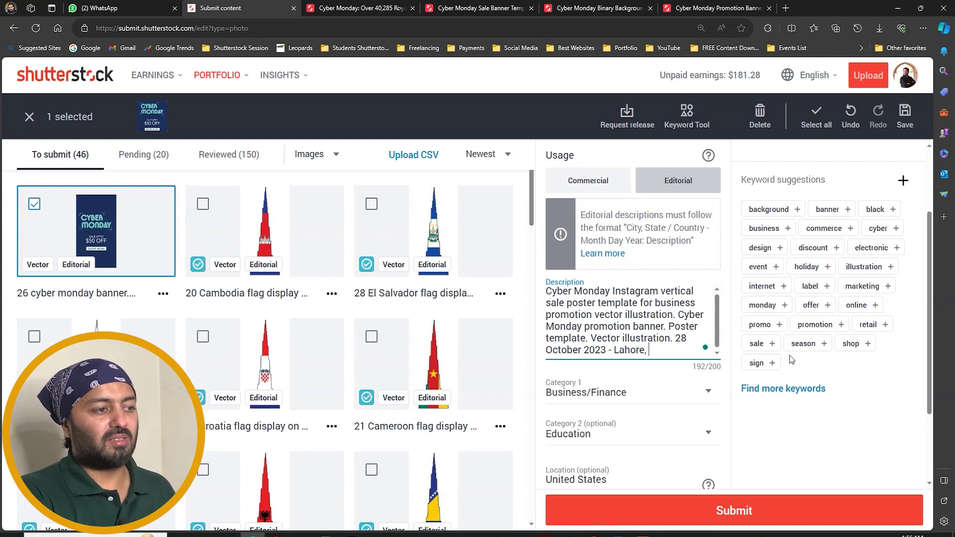
{"action": "type", "text": "Lahore, Pakistan"}
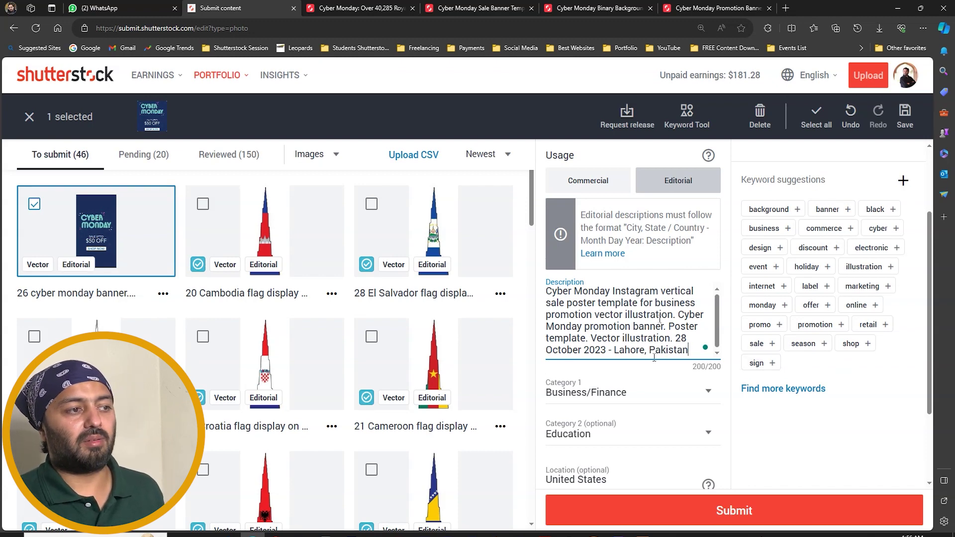
{"action": "left_click_drag", "start_coordinate": [675, 340], "coordinate": [694, 366]}
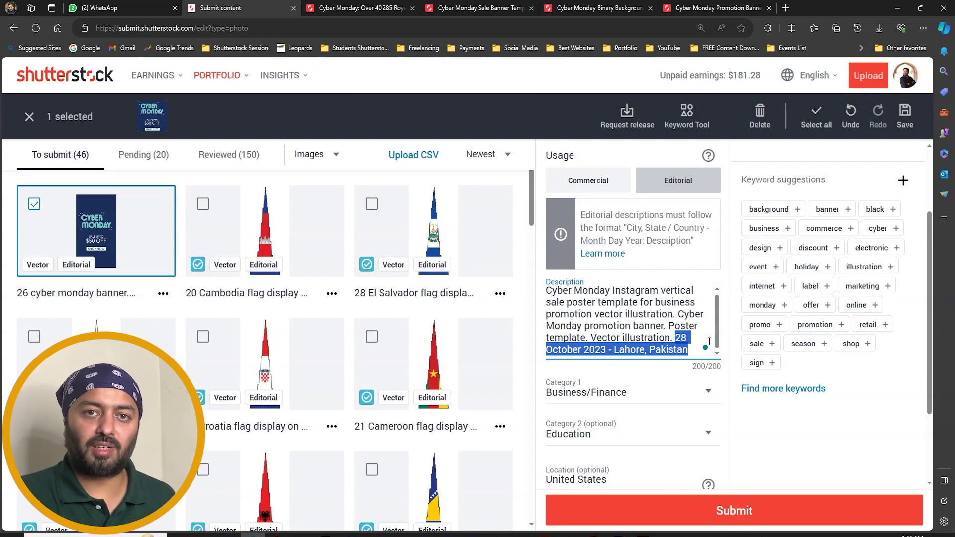
{"action": "left_click", "coordinate": [676, 339]}
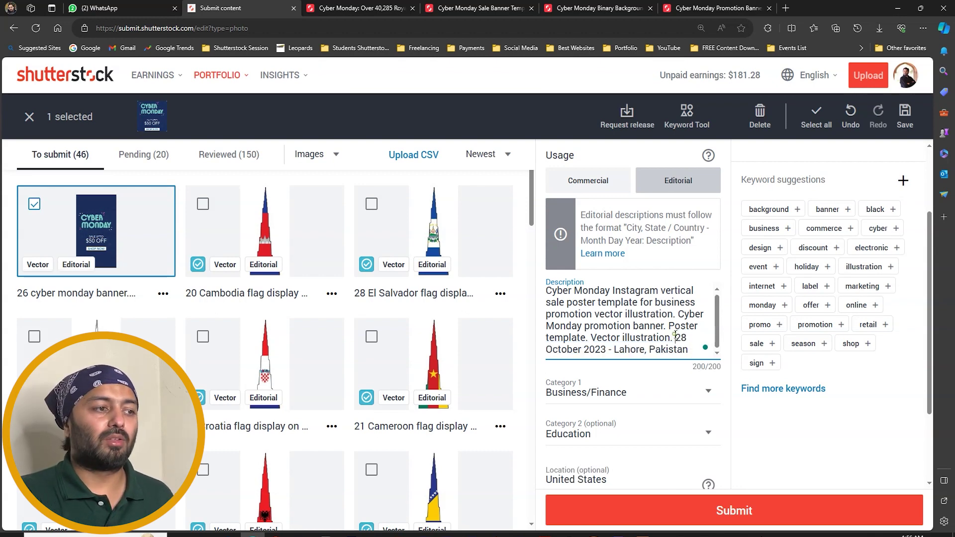
{"action": "left_click_drag", "start_coordinate": [676, 339], "coordinate": [689, 352]}
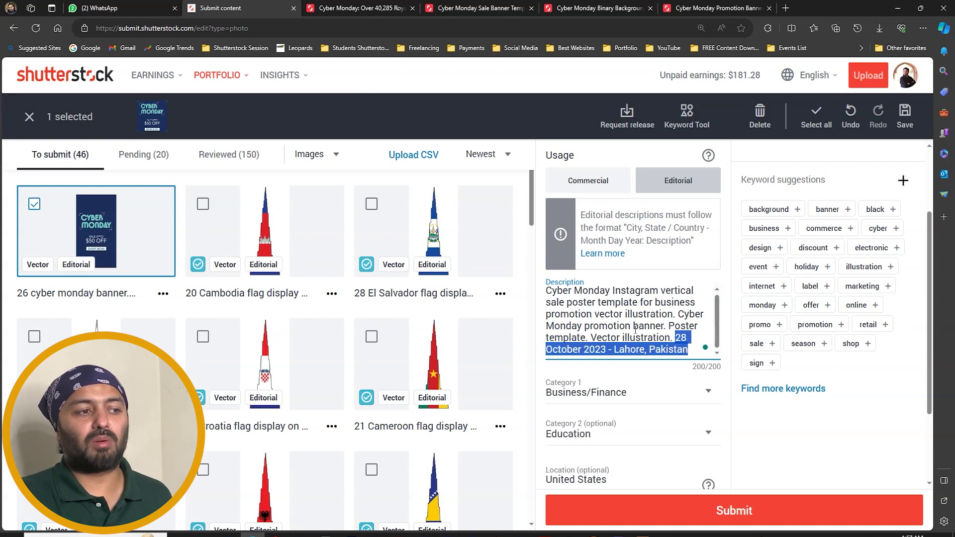
{"action": "left_click", "coordinate": [688, 350]}
{"action": "scroll", "coordinate": [687, 350], "scroll_direction": "down", "scroll_amount": 1}
{"action": "scroll", "coordinate": [780, 334], "scroll_direction": "up", "scroll_amount": 2}
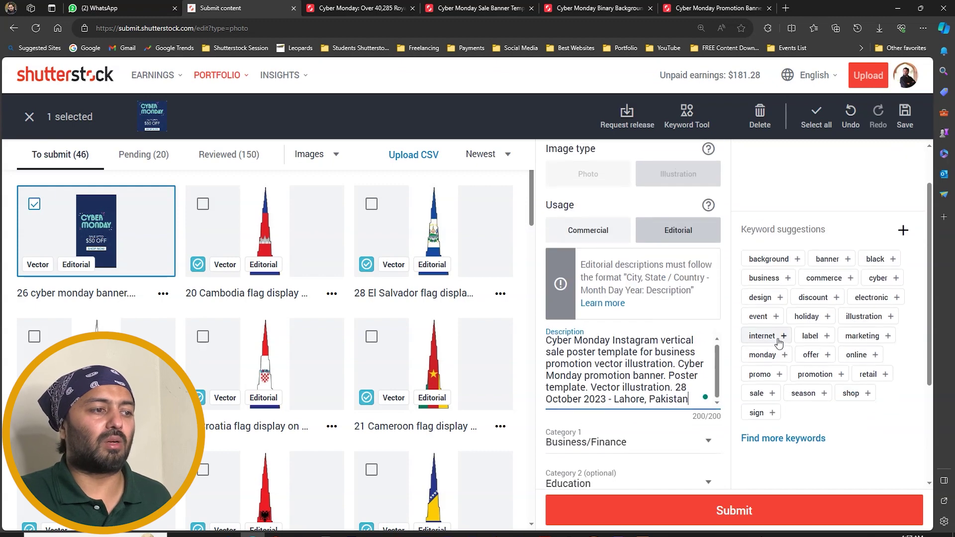
{"action": "scroll", "coordinate": [831, 248], "scroll_direction": "up", "scroll_amount": 1}
{"action": "scroll", "coordinate": [798, 373], "scroll_direction": "down", "scroll_amount": 2}
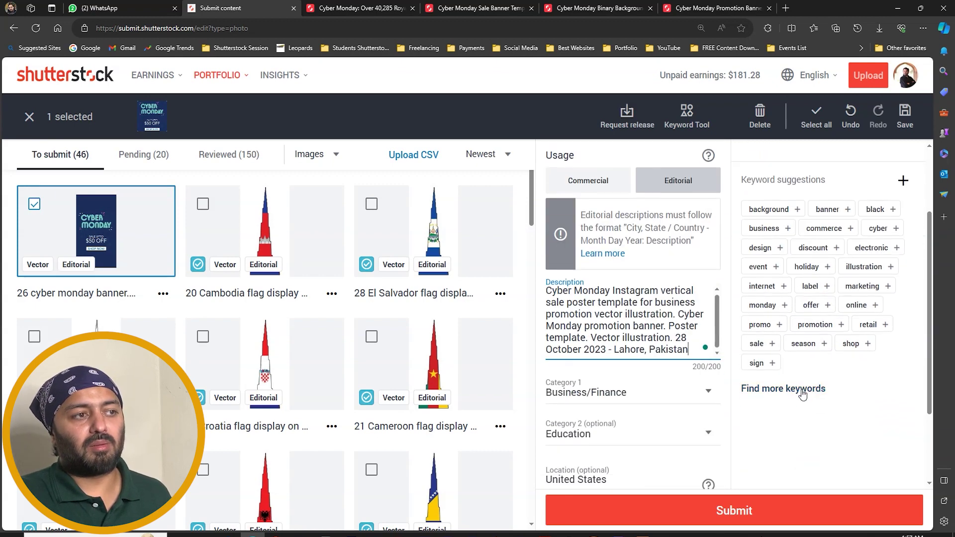
Step: Open the search for more keywords, restrict it to Vectors and search for "instagram story cyber monday"
{"action": "left_click", "coordinate": [796, 391]}
{"action": "left_click", "coordinate": [449, 140]}
{"action": "left_click", "coordinate": [449, 195]}
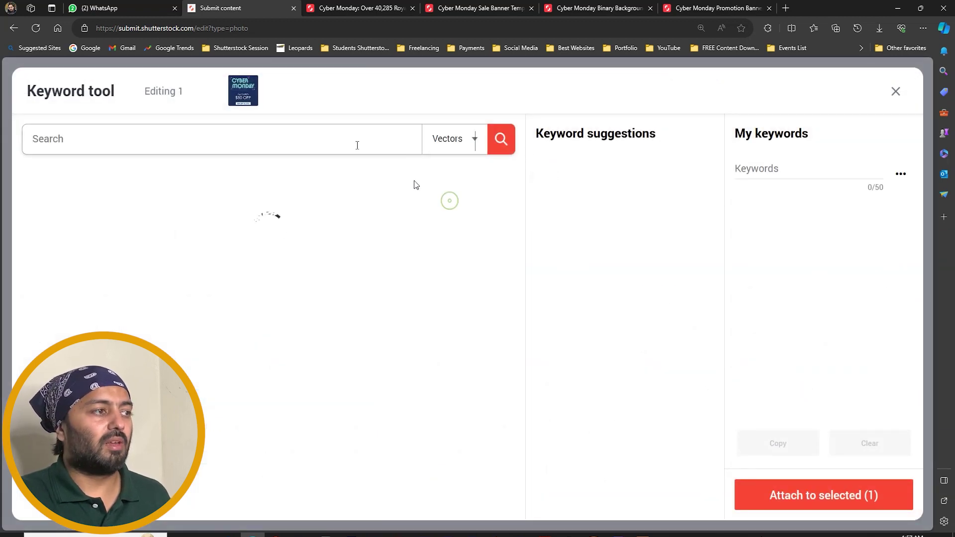
{"action": "left_click", "coordinate": [352, 138]}
{"action": "type", "text": "instagram story cyber"}
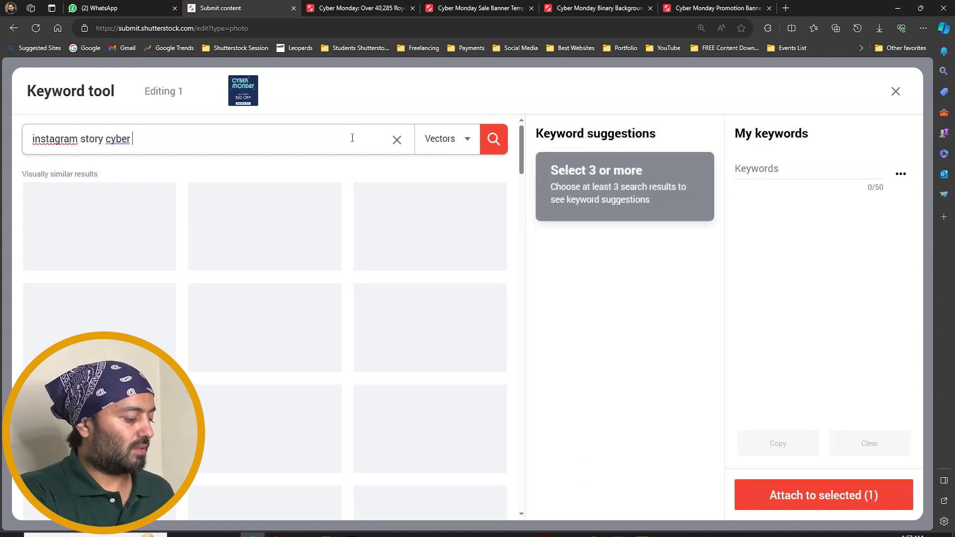
{"action": "type", "text": "monday"}
{"action": "key", "text": "Return"}
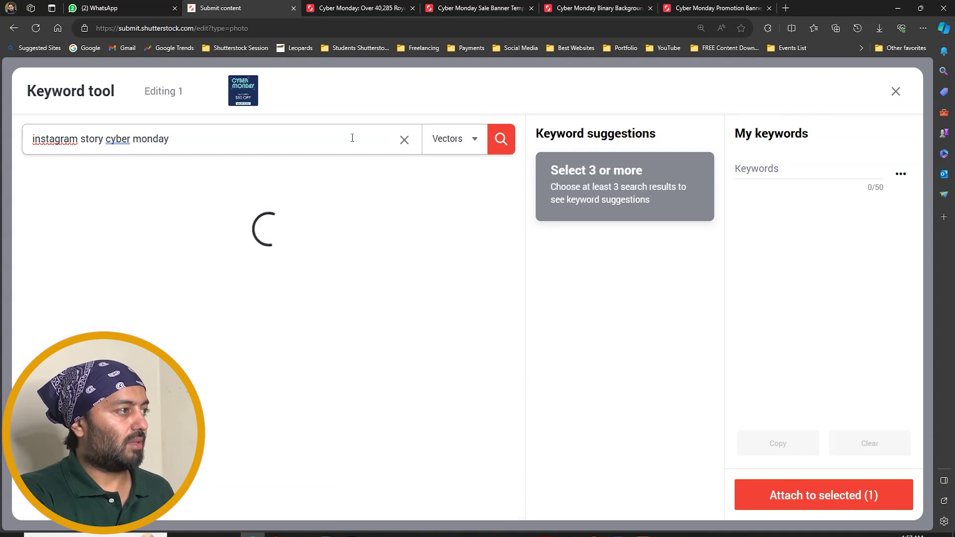
Step: Select three story template vectors from the search results as the source for keyword suggestions
{"action": "scroll", "coordinate": [311, 294], "scroll_direction": "down", "scroll_amount": 3}
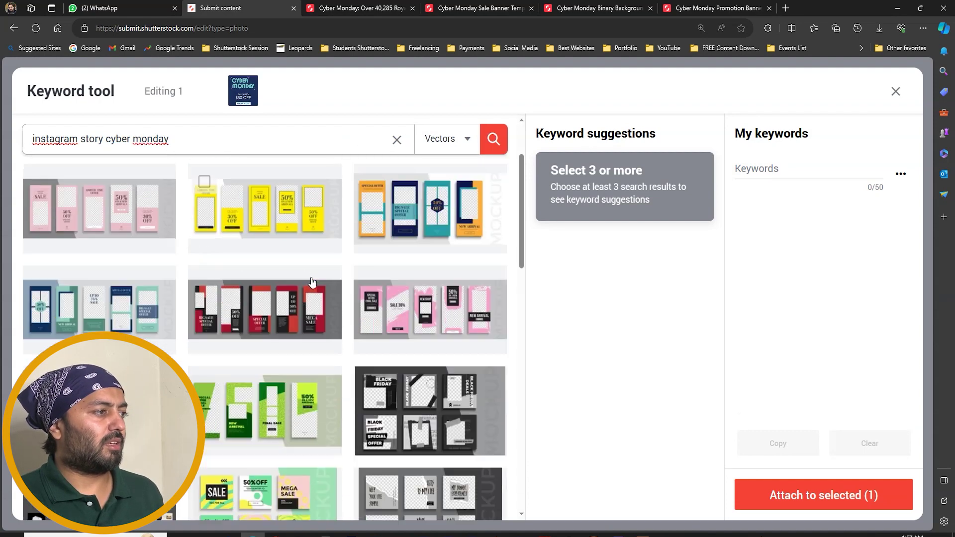
{"action": "scroll", "coordinate": [321, 294], "scroll_direction": "down", "scroll_amount": 10}
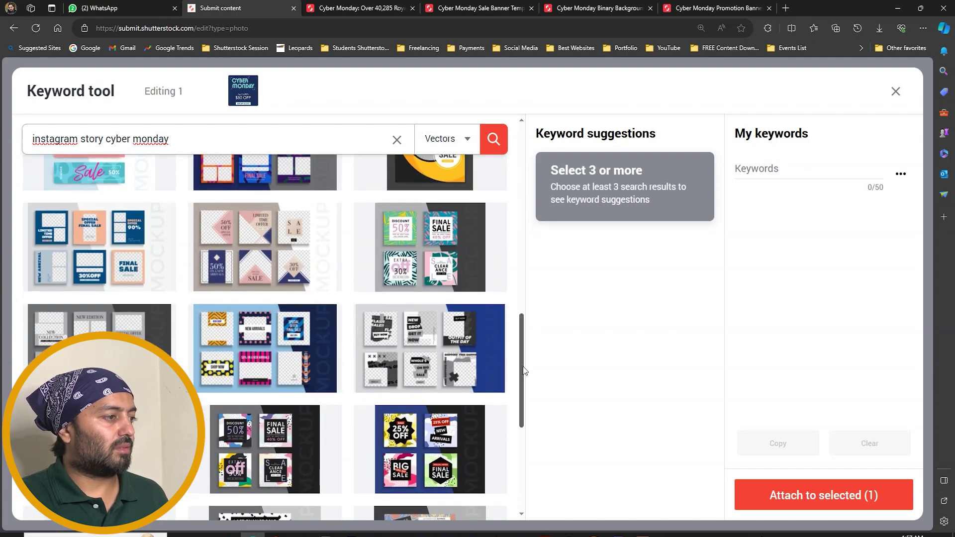
{"action": "left_click_drag", "start_coordinate": [525, 371], "coordinate": [528, 206]}
{"action": "scroll", "coordinate": [40, 313], "scroll_direction": "up", "scroll_amount": 2}
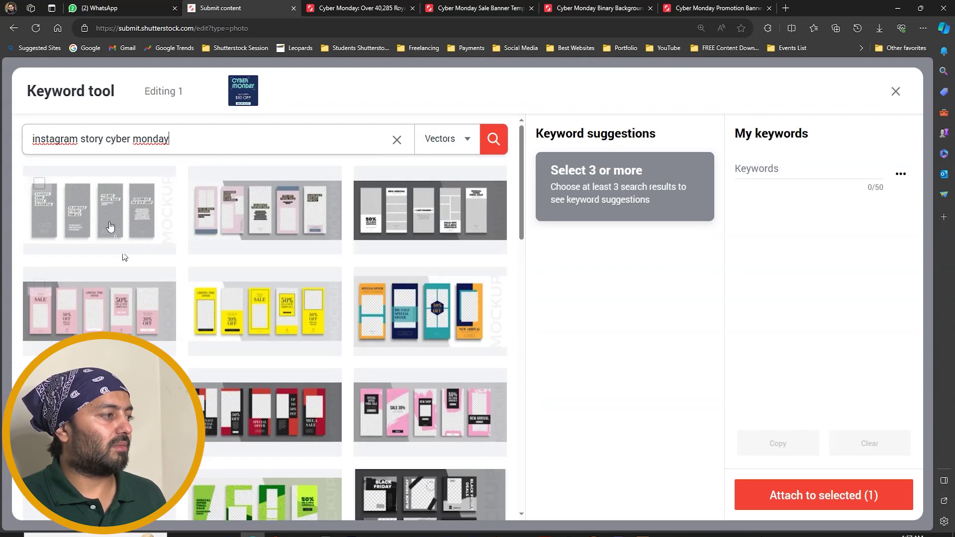
{"action": "left_click", "coordinate": [40, 183]}
{"action": "left_click", "coordinate": [204, 184]}
{"action": "left_click", "coordinate": [389, 292]}
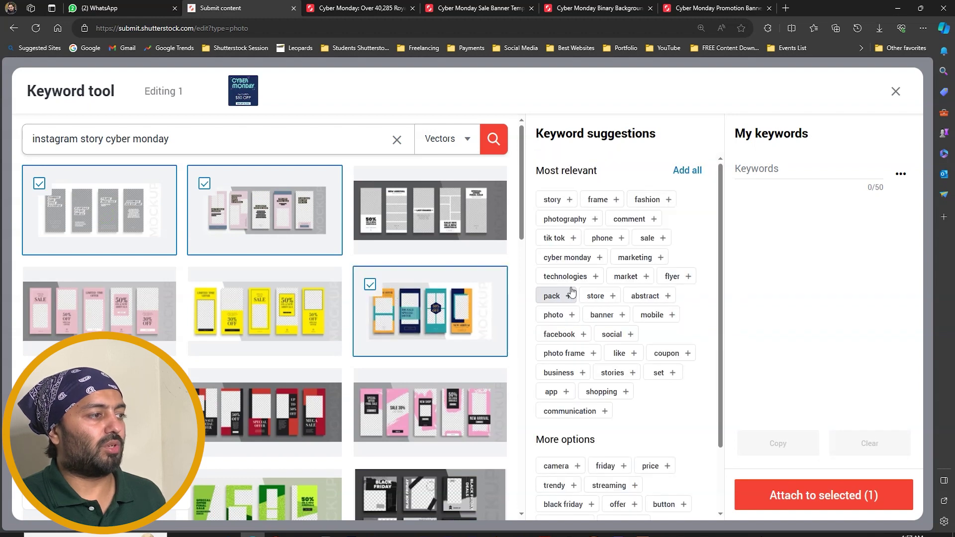
Step: Add the suggested keywords story, market, marketing, sale, cyber monday and tik tok to the banner's keyword list
{"action": "left_click", "coordinate": [568, 200]}
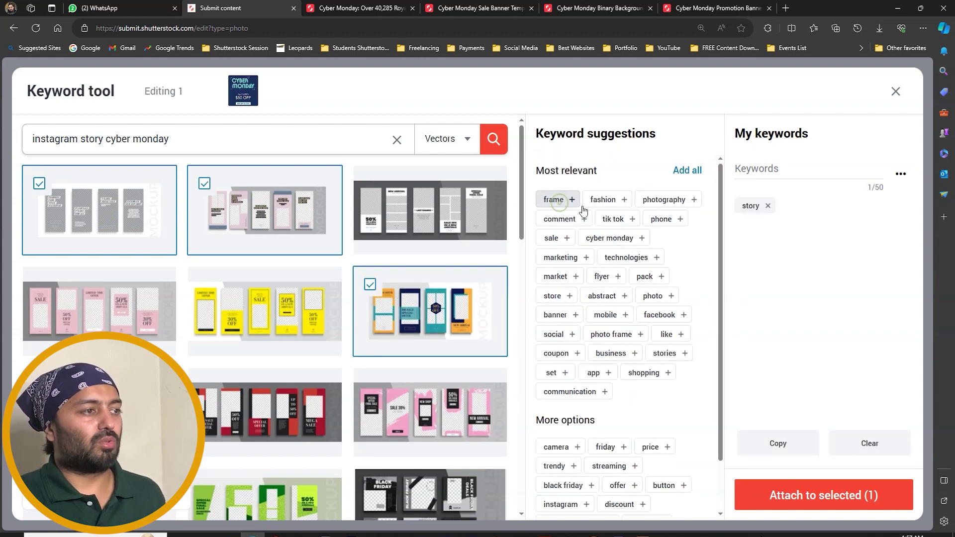
{"action": "left_click", "coordinate": [555, 276]}
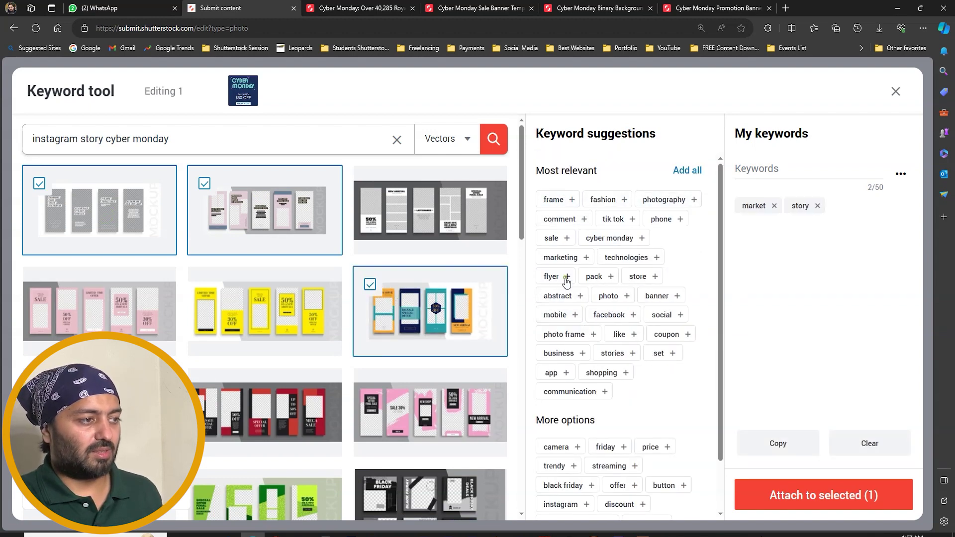
{"action": "left_click", "coordinate": [563, 257]}
{"action": "left_click", "coordinate": [566, 240]}
{"action": "left_click", "coordinate": [569, 239]}
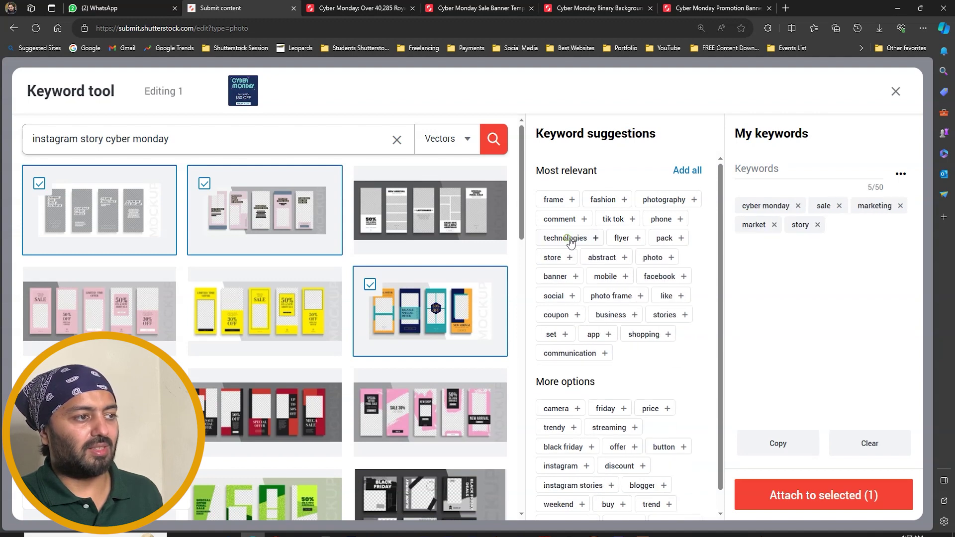
{"action": "left_click", "coordinate": [630, 219]}
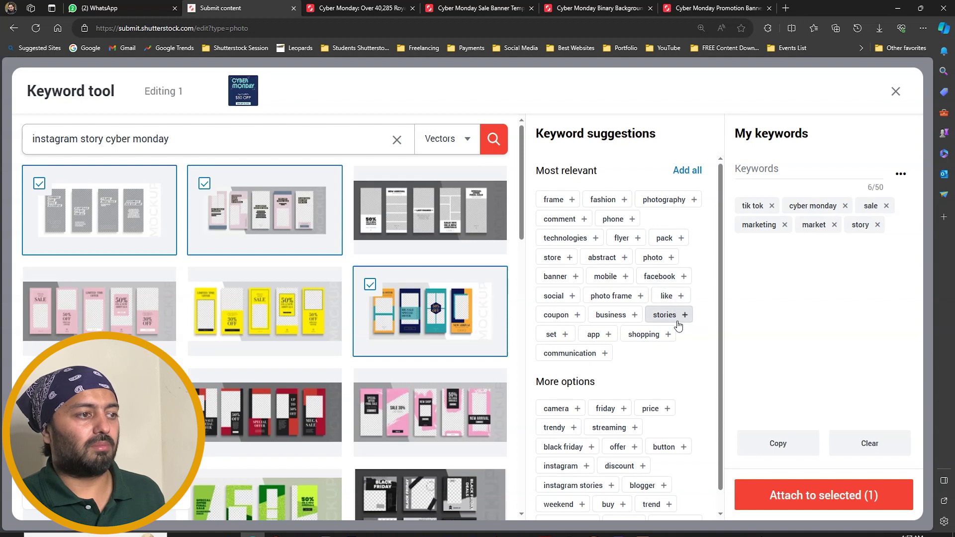
Step: Add the suggested keywords stories, facebook, shopping, business and communication to the keyword list
{"action": "left_click", "coordinate": [679, 319]}
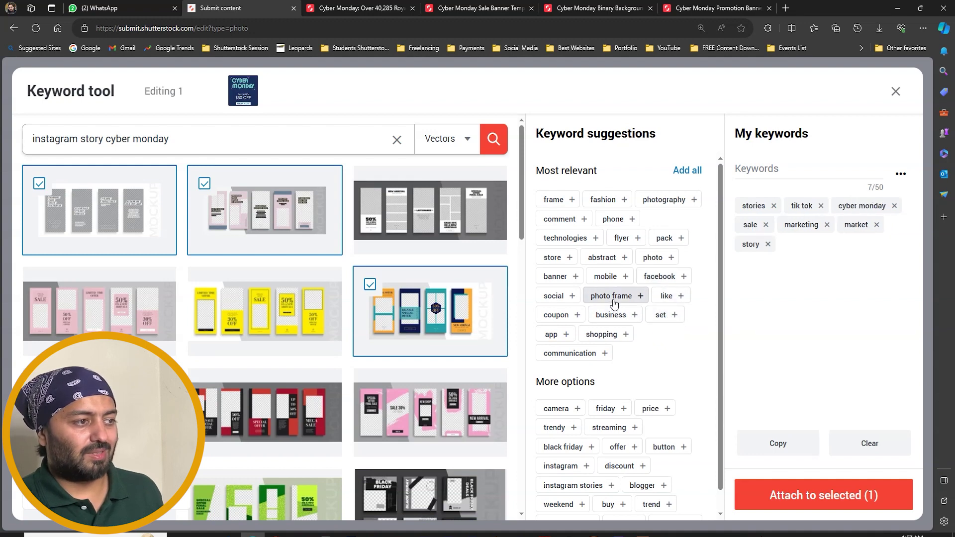
{"action": "left_click", "coordinate": [671, 282]}
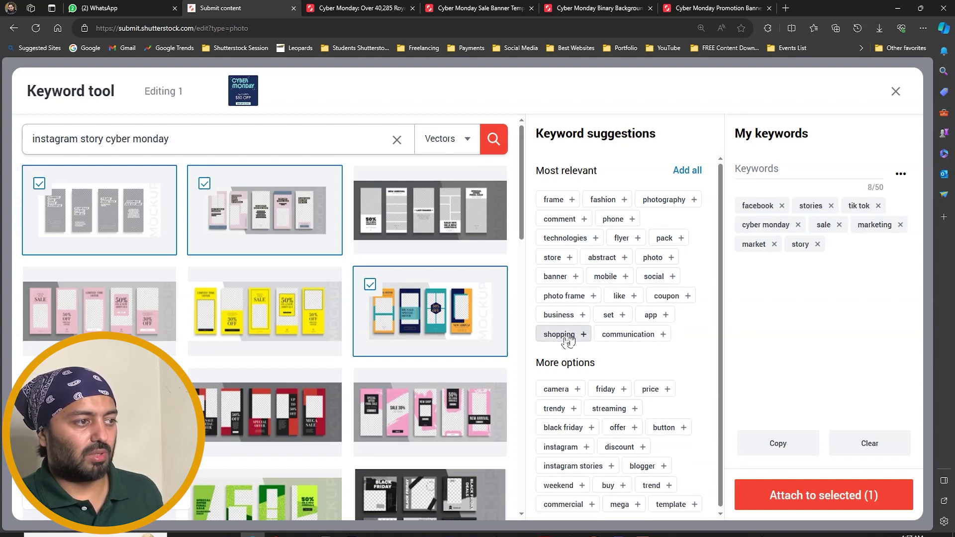
{"action": "left_click", "coordinate": [565, 335]}
{"action": "left_click", "coordinate": [568, 321]}
{"action": "left_click", "coordinate": [599, 315]}
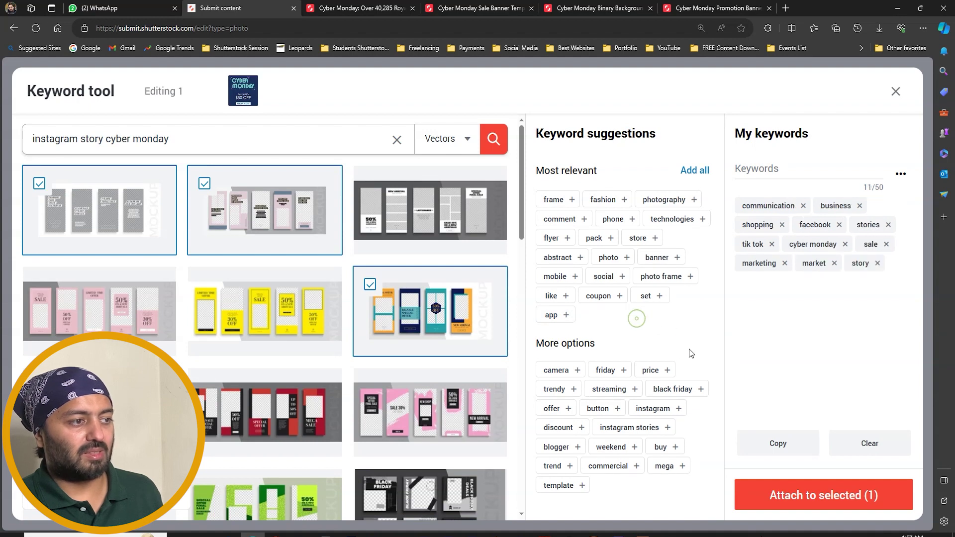
Step: Add the additional suggested keywords friday, streaming, black friday, instagram and instagram stories
{"action": "left_click", "coordinate": [606, 373]}
{"action": "left_click", "coordinate": [586, 389]}
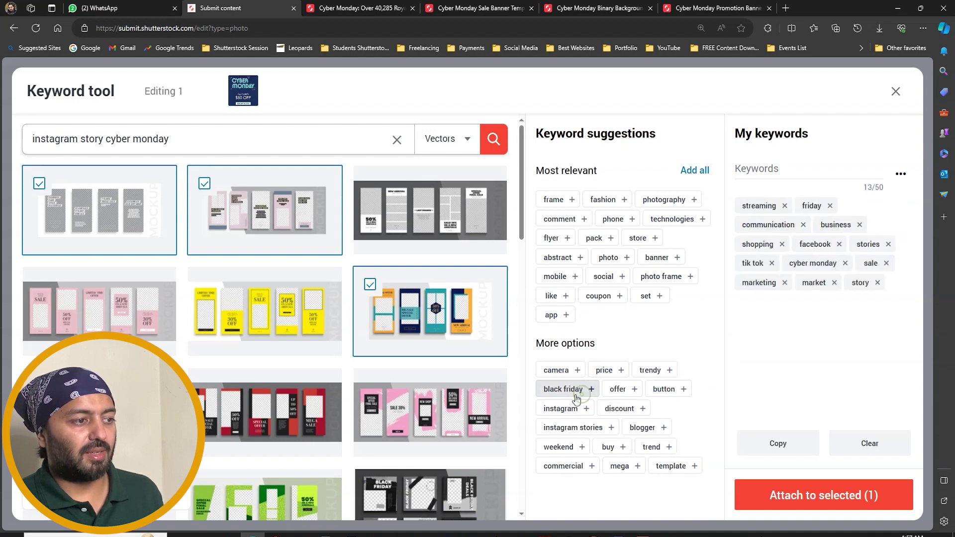
{"action": "left_click", "coordinate": [564, 392]}
{"action": "left_click", "coordinate": [677, 390]}
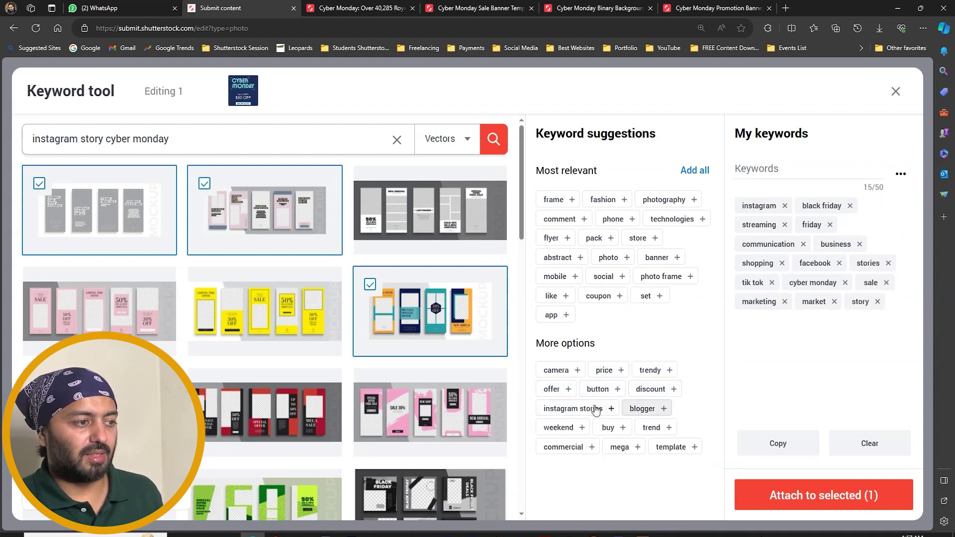
{"action": "left_click", "coordinate": [611, 408]}
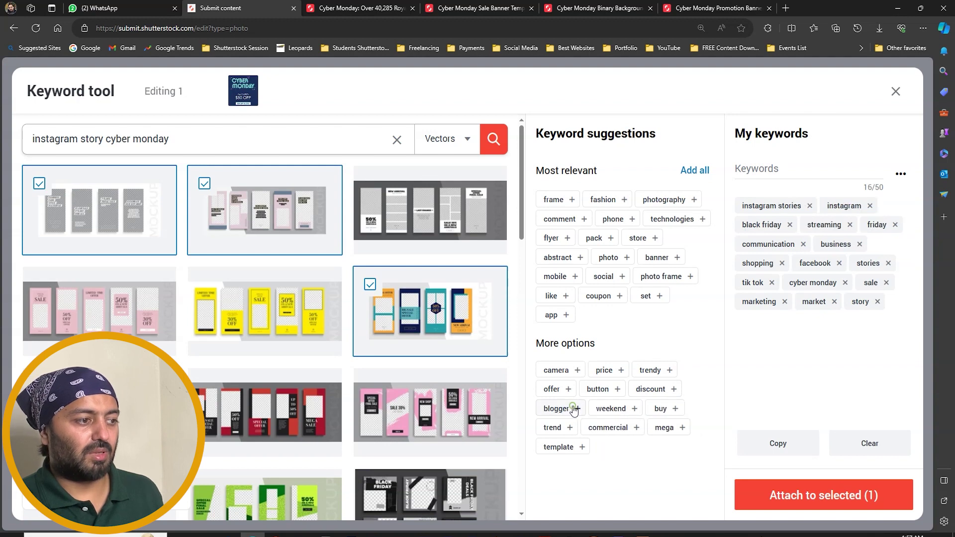
Step: Add the additional suggested keywords commercial, trend, template, discount, buy and mega
{"action": "left_click", "coordinate": [611, 428]}
{"action": "left_click", "coordinate": [564, 428]}
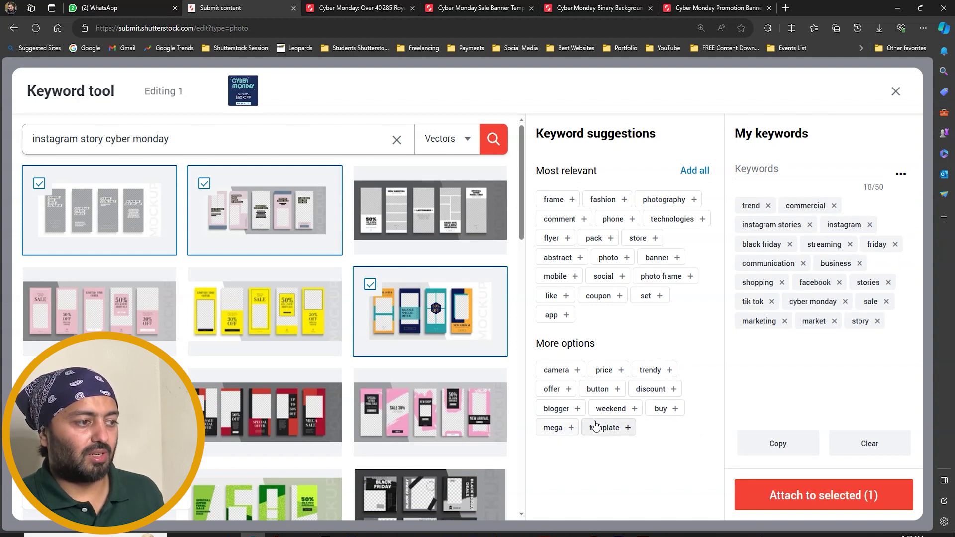
{"action": "left_click", "coordinate": [626, 431]}
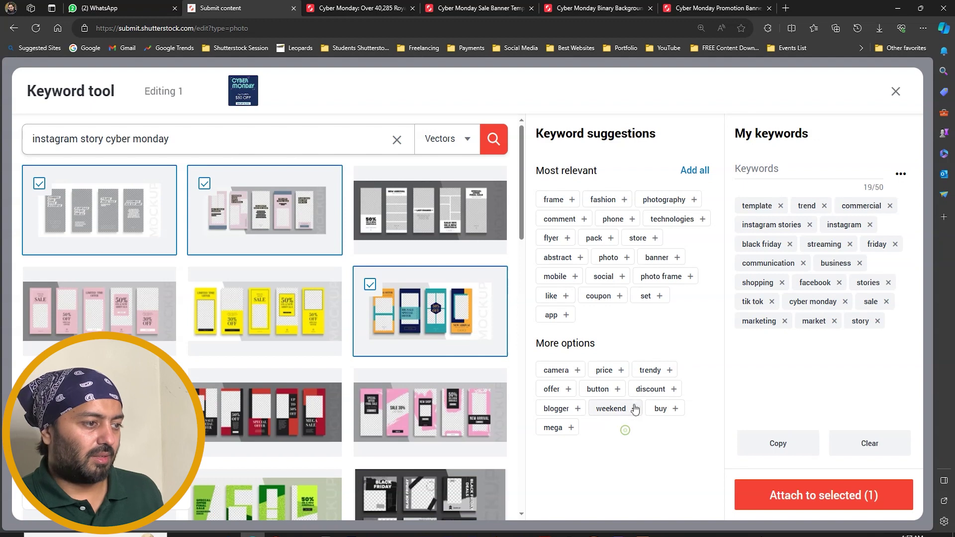
{"action": "left_click", "coordinate": [658, 392]}
{"action": "left_click", "coordinate": [611, 411]}
{"action": "left_click", "coordinate": [621, 411]}
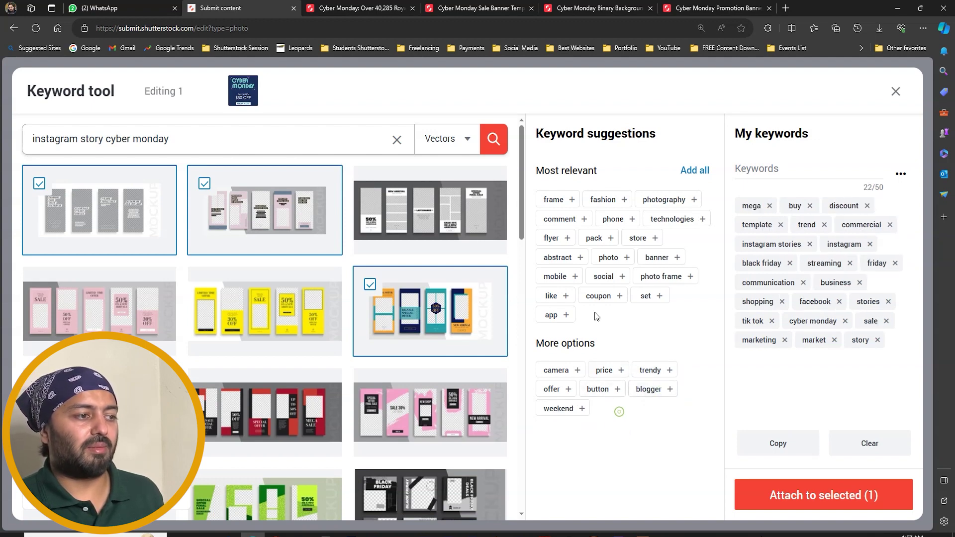
Step: Add the suggested keywords coupon, social and banner, and return to the submission form
{"action": "left_click", "coordinate": [615, 296]}
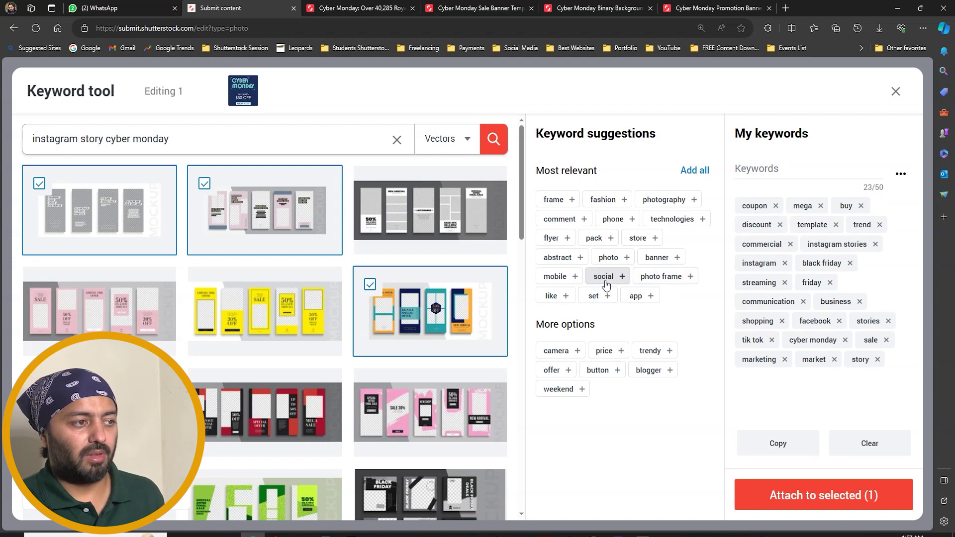
{"action": "left_click", "coordinate": [605, 283]}
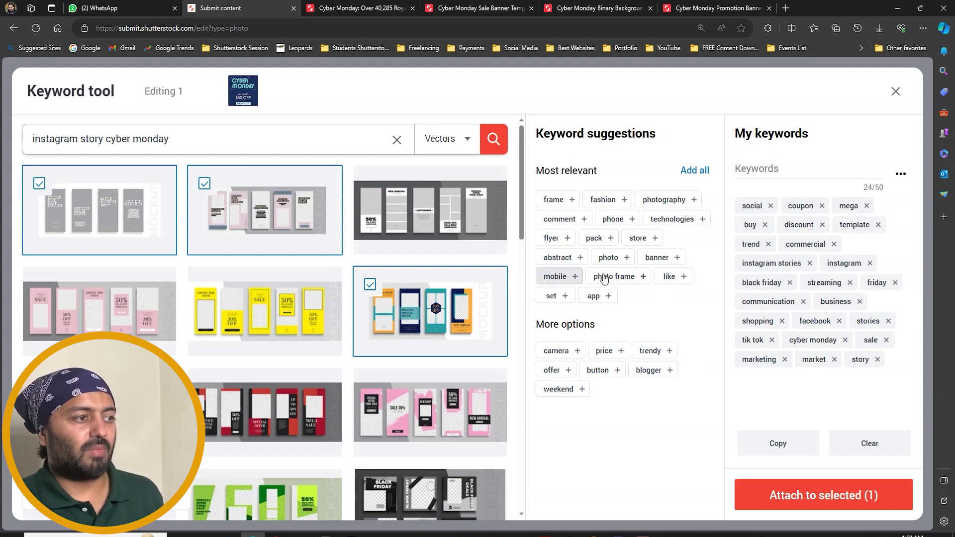
{"action": "left_click", "coordinate": [661, 258]}
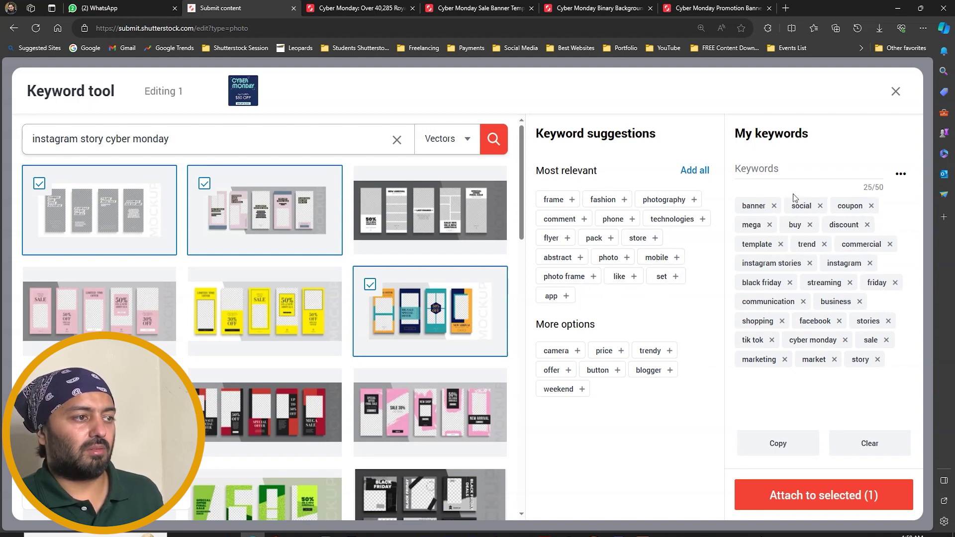
{"action": "left_click", "coordinate": [894, 94]}
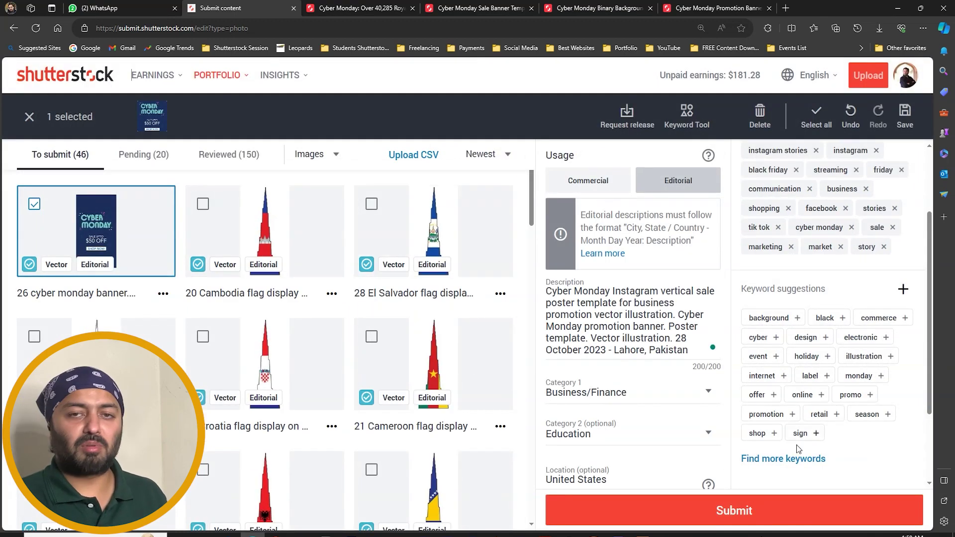
Step: Reopen the Keyword Tool for the banner and search its Vectors for "cyber monday"
{"action": "left_click", "coordinate": [686, 115]}
{"action": "left_click", "coordinate": [455, 143]}
{"action": "left_click", "coordinate": [443, 197]}
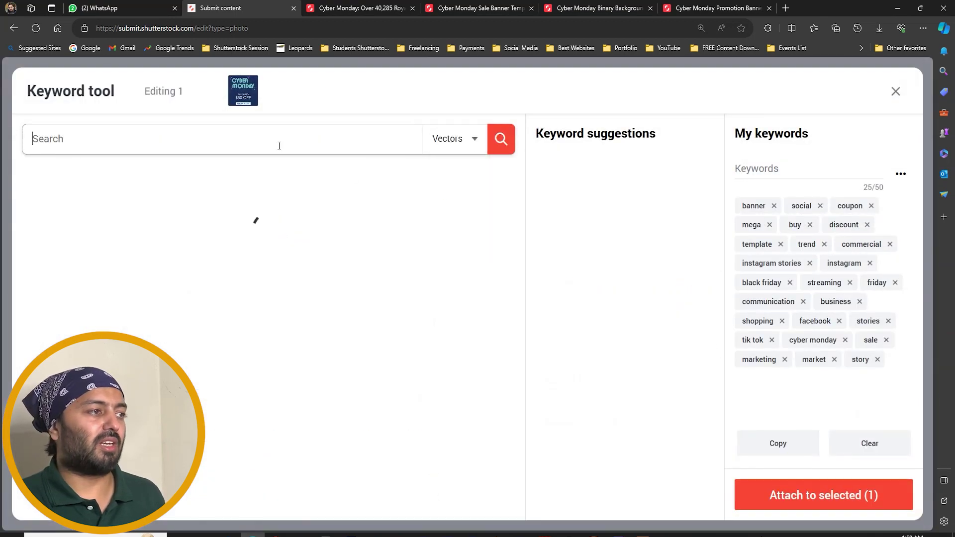
{"action": "left_click", "coordinate": [277, 144]}
{"action": "type", "text": "cyber"}
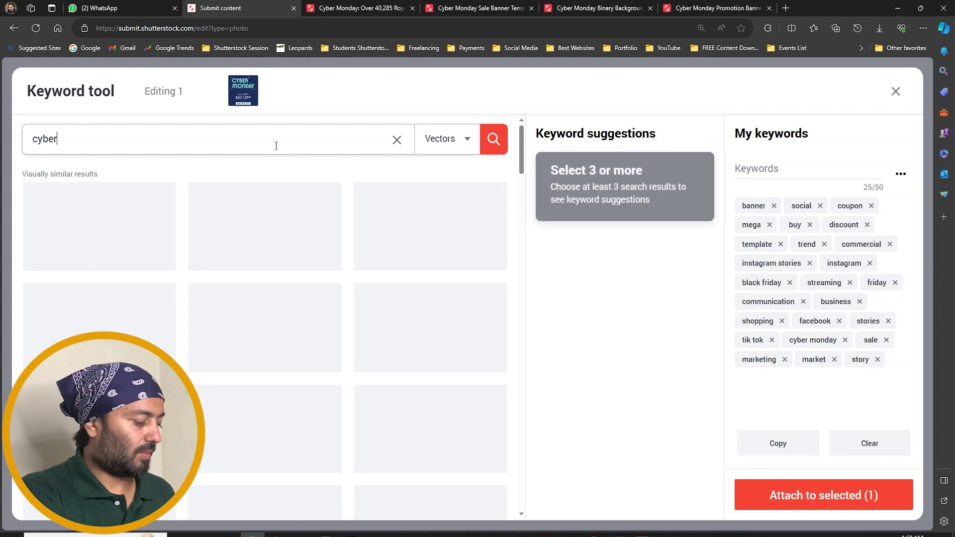
{"action": "type", "text": " monday"}
{"action": "key", "text": "Return"}
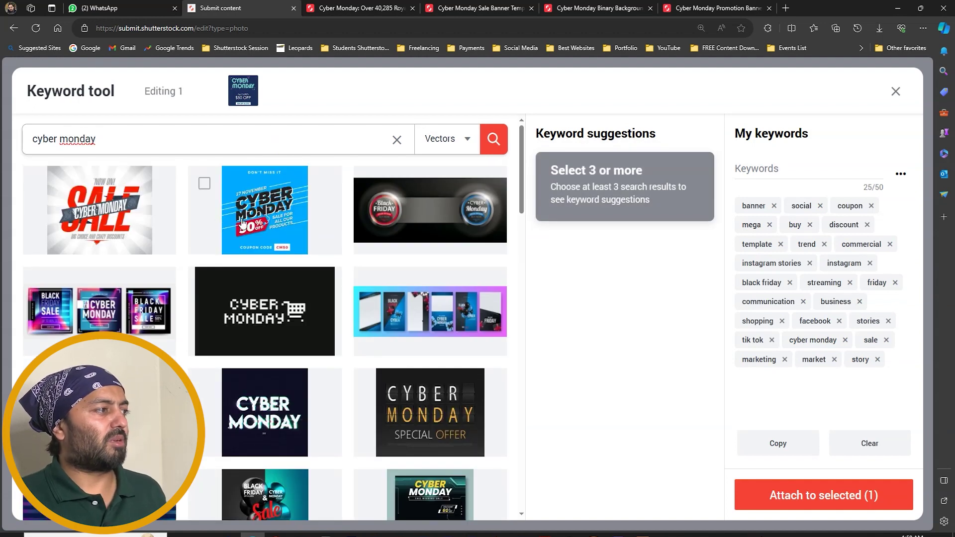
Step: Select three Cyber Monday vectors from the search results, including the hexagonal badge, as the source for keyword suggestions
{"action": "left_click", "coordinate": [84, 195]}
{"action": "scroll", "coordinate": [295, 272], "scroll_direction": "down", "scroll_amount": 2}
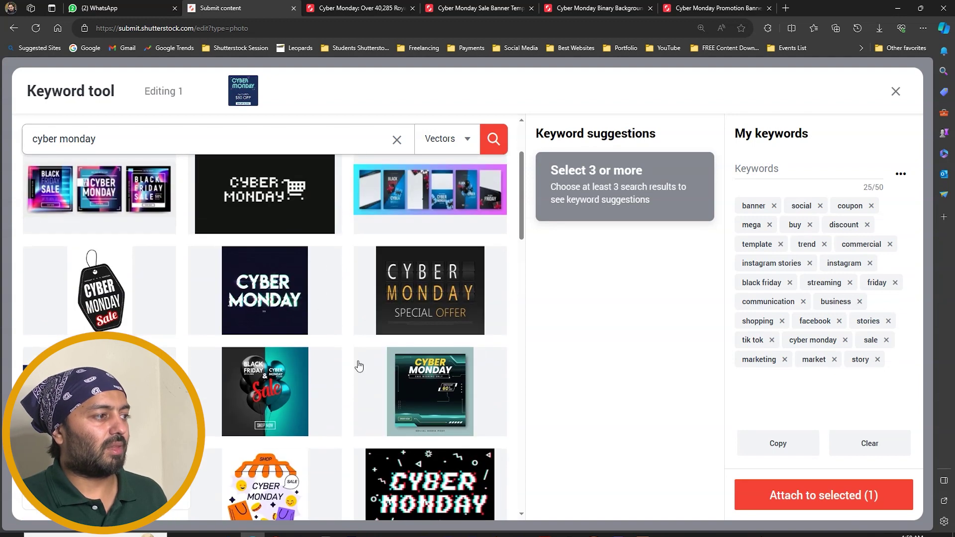
{"action": "scroll", "coordinate": [346, 311], "scroll_direction": "up", "scroll_amount": 2}
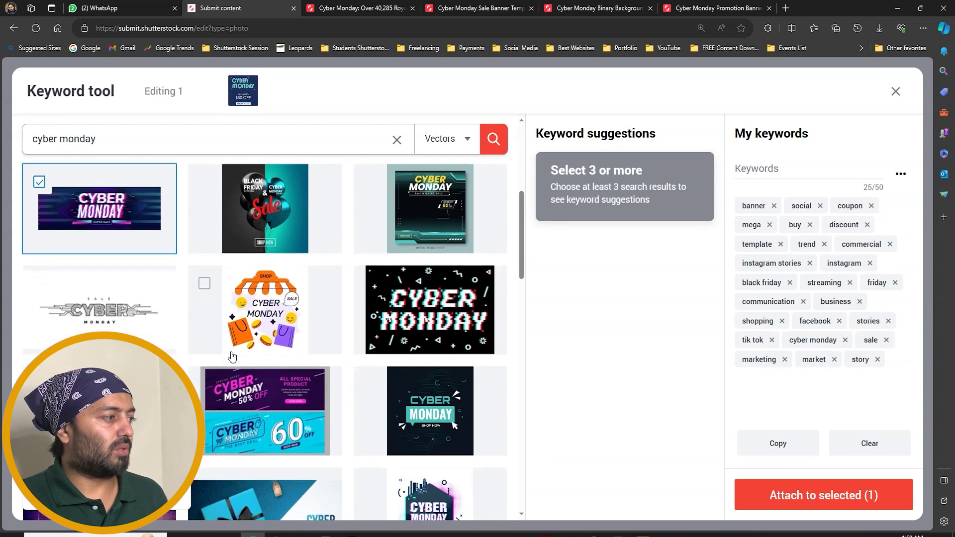
{"action": "scroll", "coordinate": [346, 312], "scroll_direction": "down", "scroll_amount": 5}
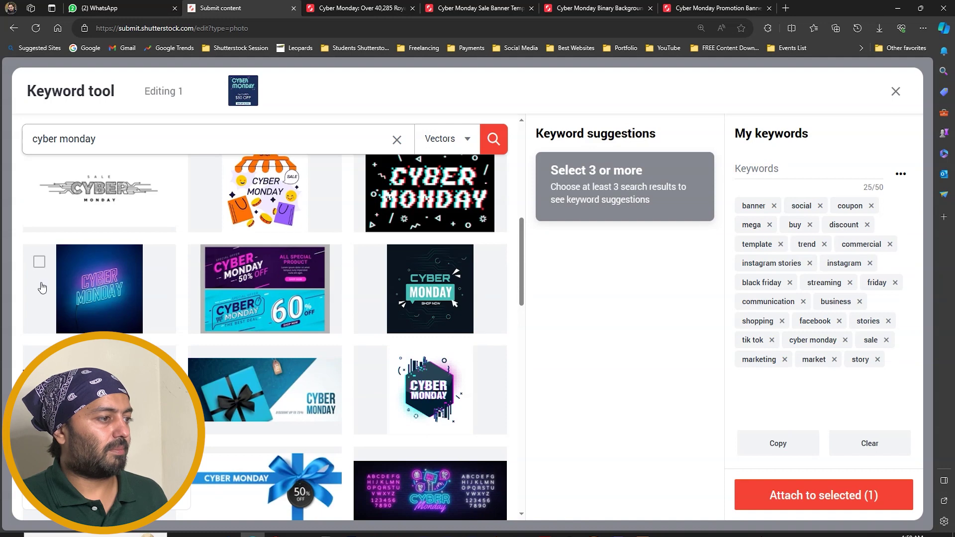
{"action": "scroll", "coordinate": [209, 318], "scroll_direction": "down", "scroll_amount": 2}
{"action": "left_click", "coordinate": [386, 252]}
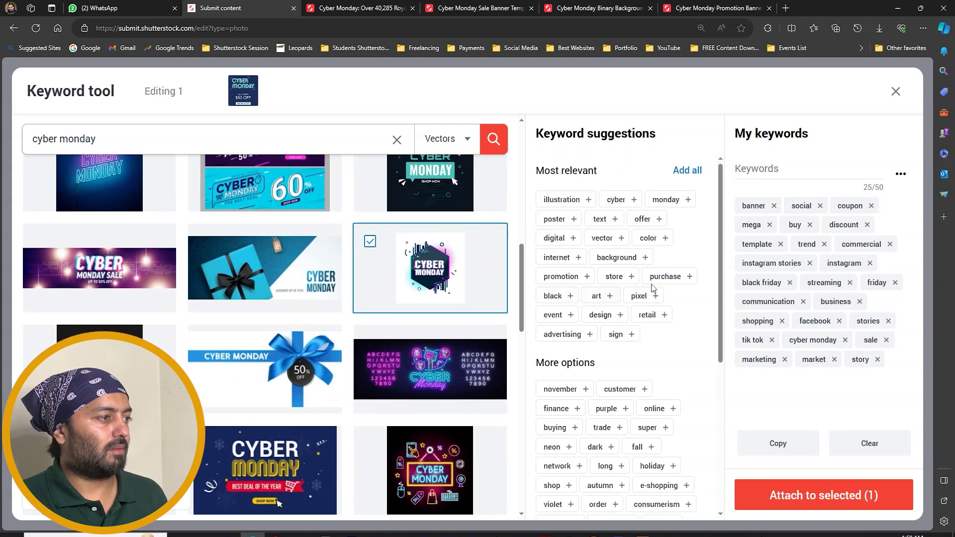
Step: Review the keyword suggestions and add all of the most relevant ones to the keyword list
{"action": "scroll", "coordinate": [584, 344], "scroll_direction": "down", "scroll_amount": 1}
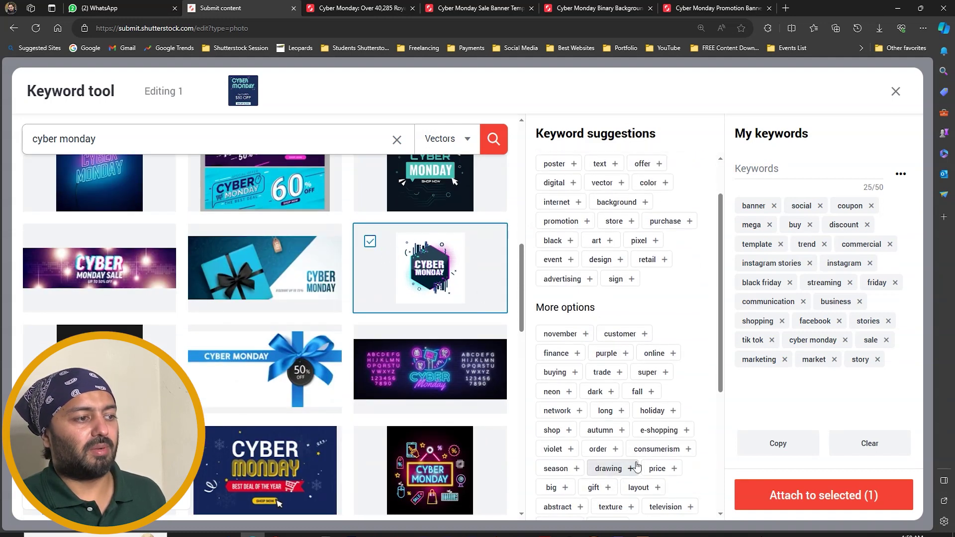
{"action": "scroll", "coordinate": [673, 200], "scroll_direction": "up", "scroll_amount": 1}
{"action": "left_click", "coordinate": [687, 170]}
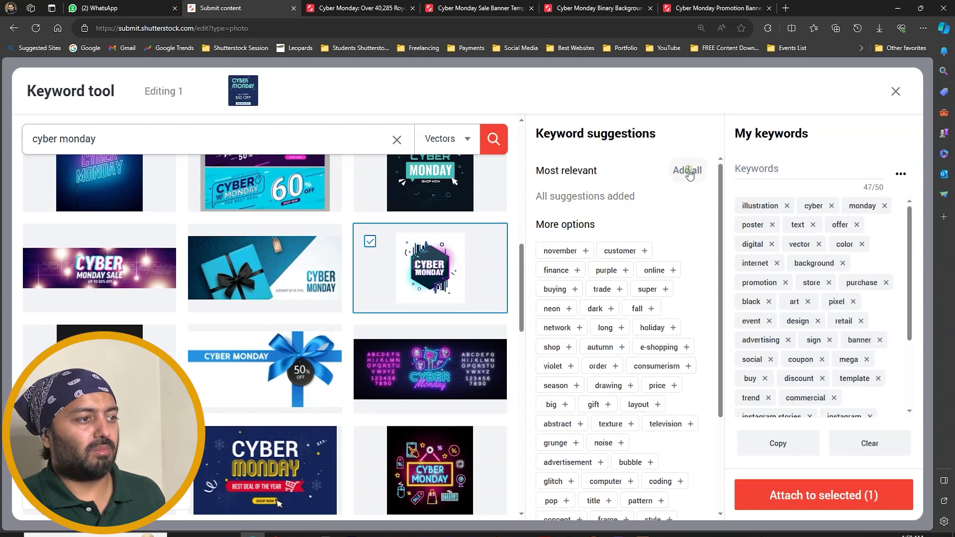
Step: Fill the keyword list with holiday, e-shopping and autumn, and mark all keywords as correctly spelled
{"action": "left_click", "coordinate": [672, 329]}
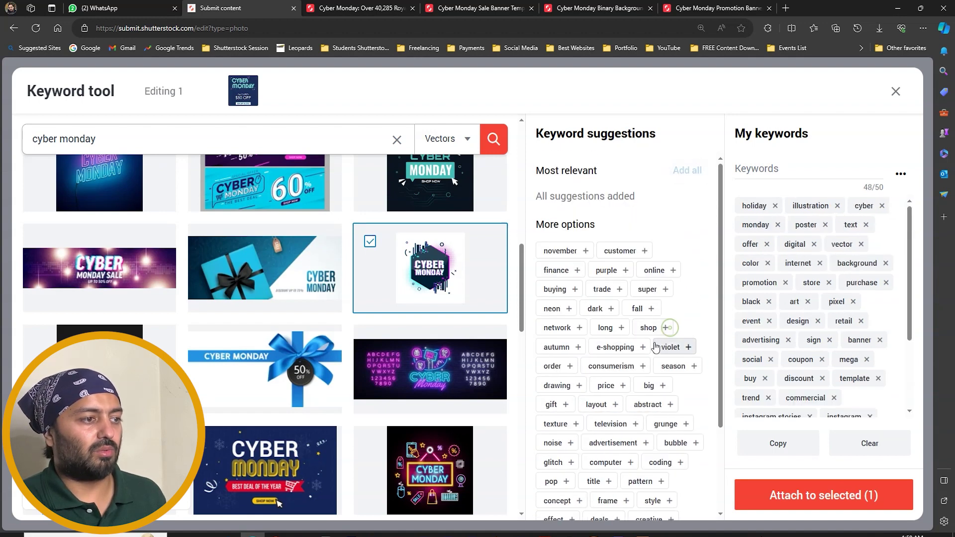
{"action": "left_click", "coordinate": [651, 347]}
{"action": "left_click", "coordinate": [563, 350]}
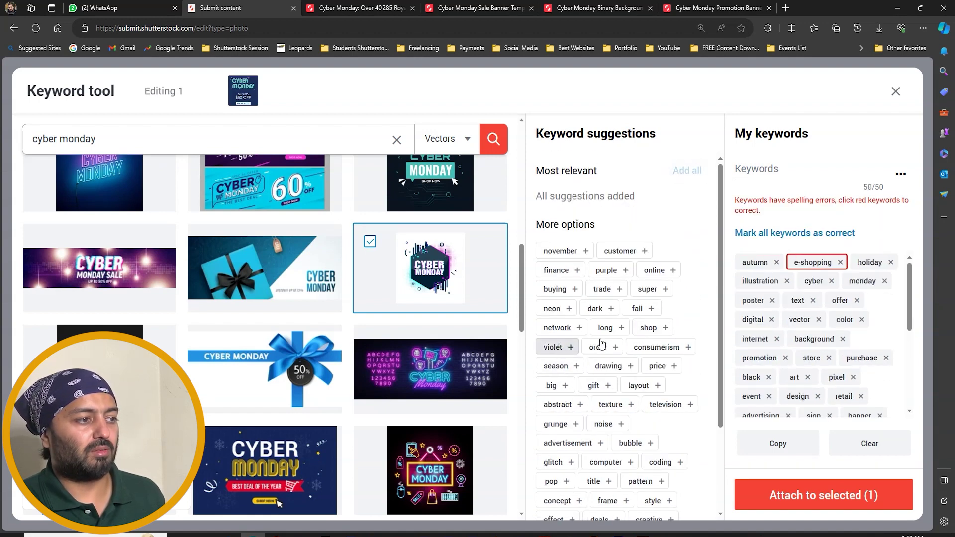
{"action": "left_click", "coordinate": [806, 233]}
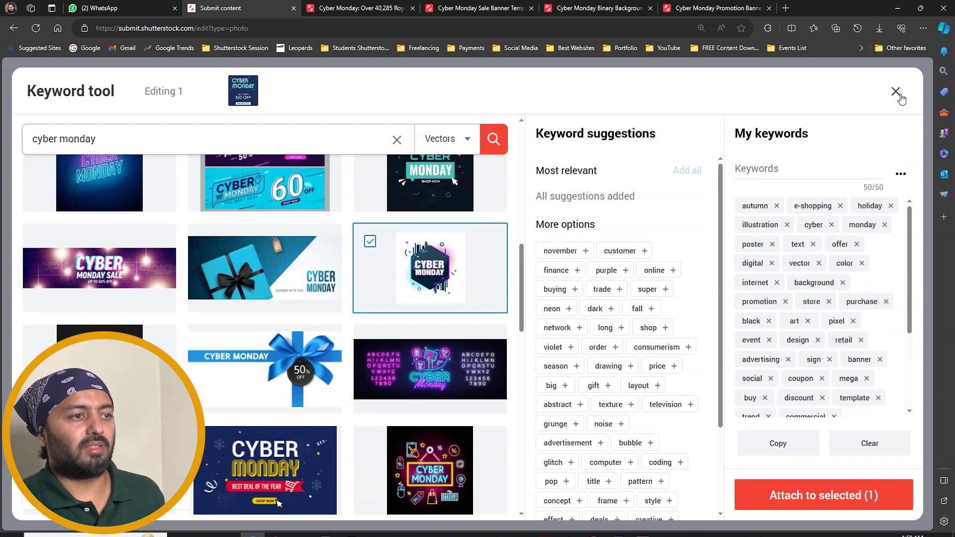